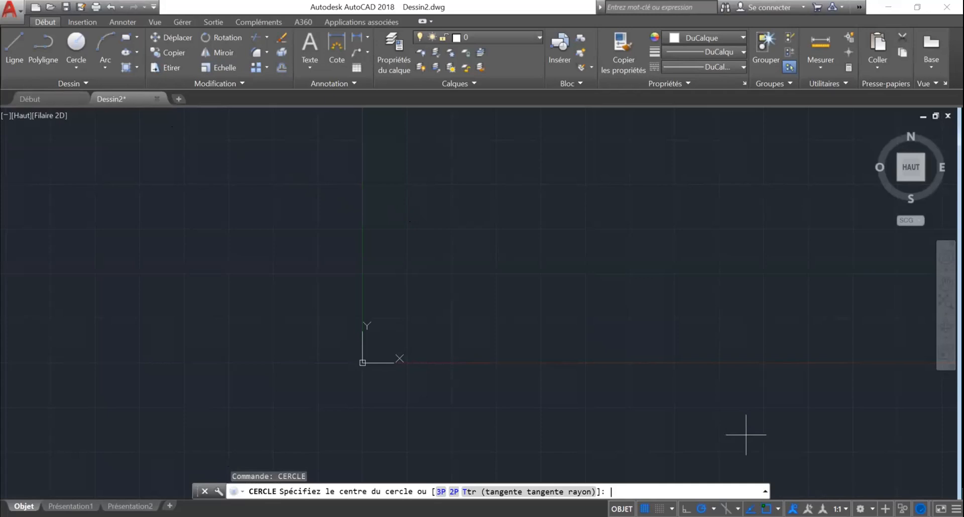
Draw a circle above the X axis, a short distance to the right of the Y axis
click(454, 239)
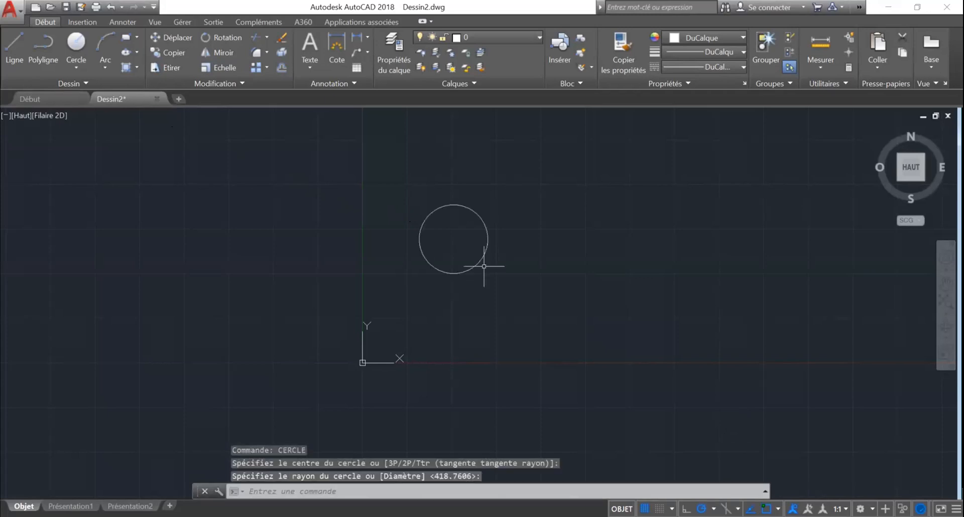
key(Escape)
key(Escape)
key(Escape)
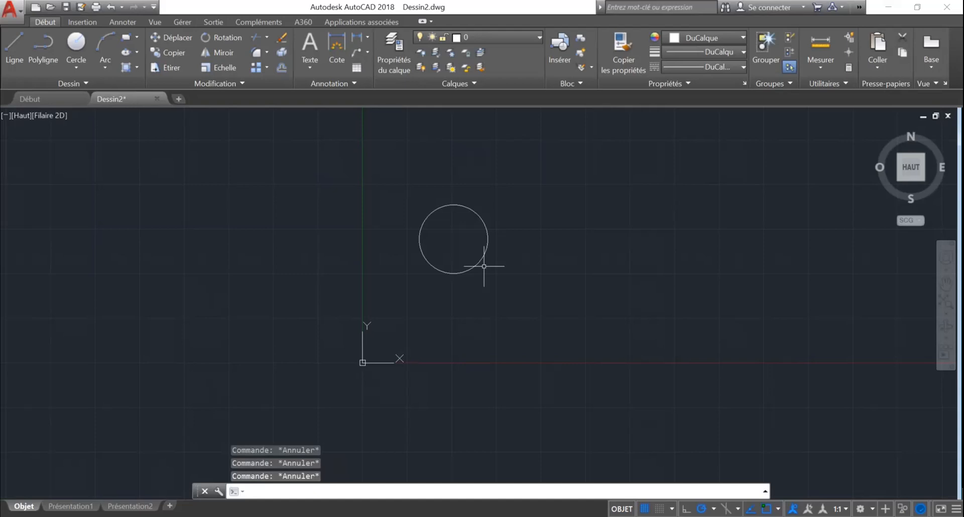
Move the circle by its right quadrant point far to the right and down, onto the X axis
click(511, 188)
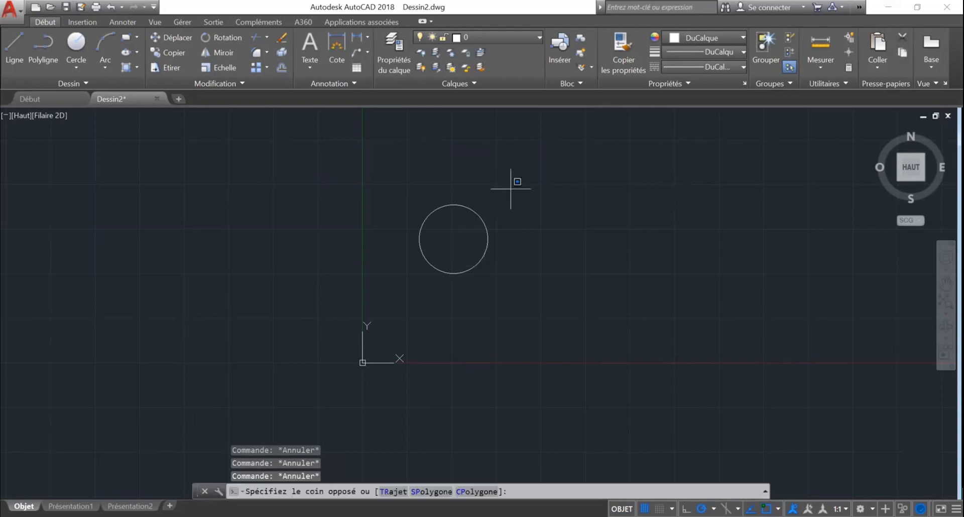
click(332, 426)
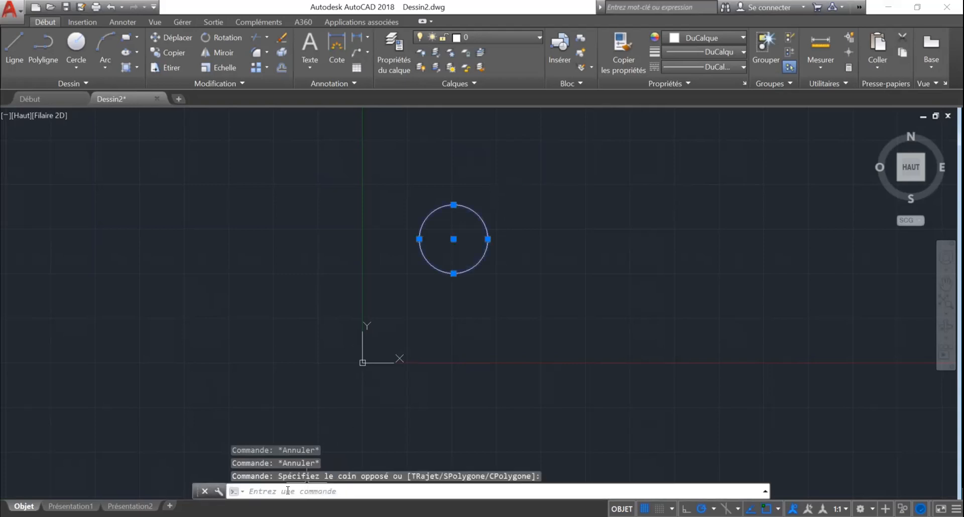
text(depl)
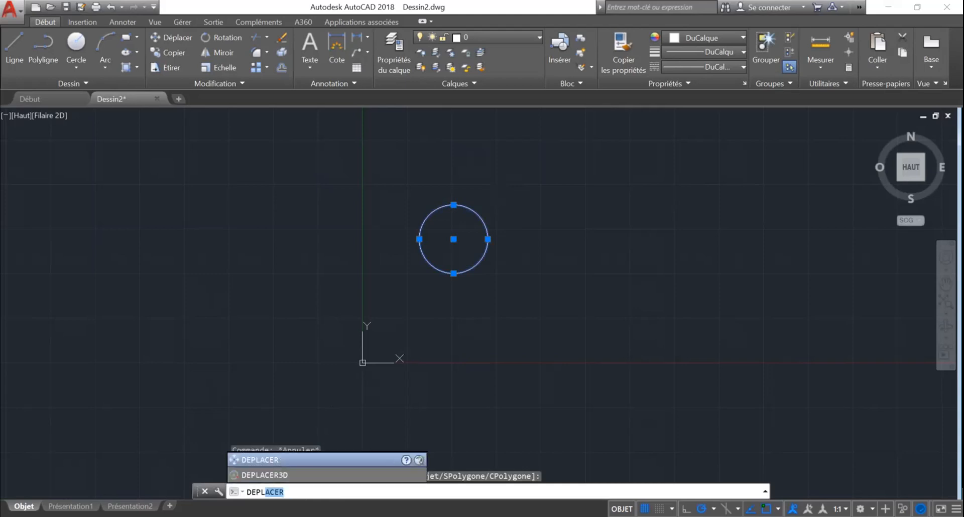
key(Return)
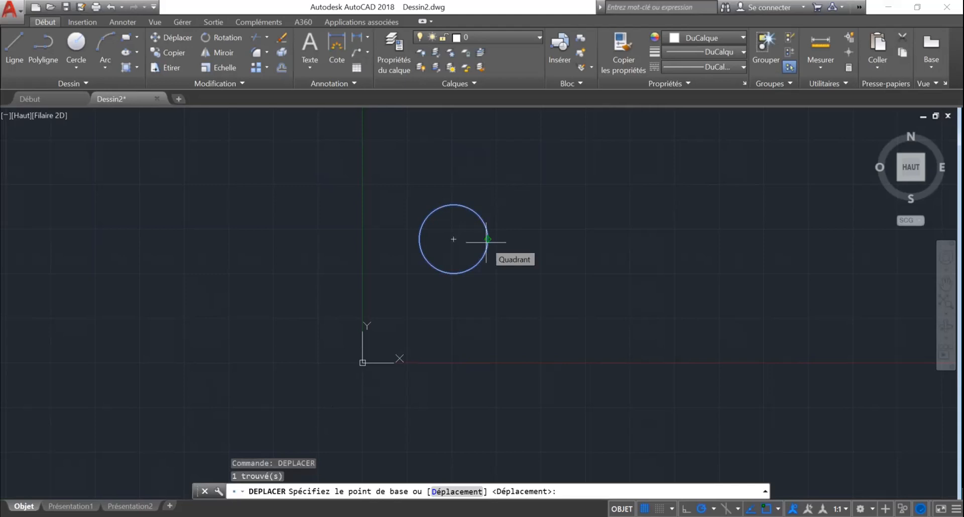
click(487, 239)
click(715, 334)
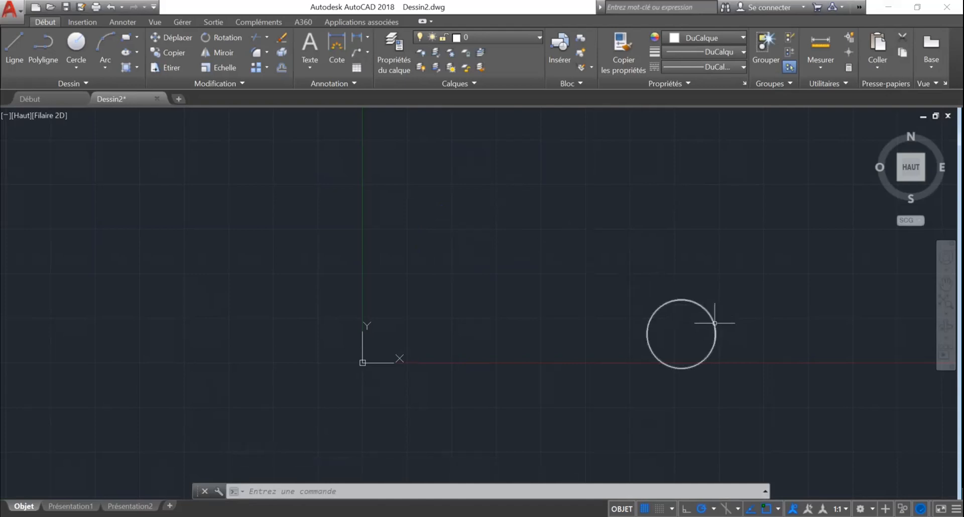
mouse_move(716, 327)
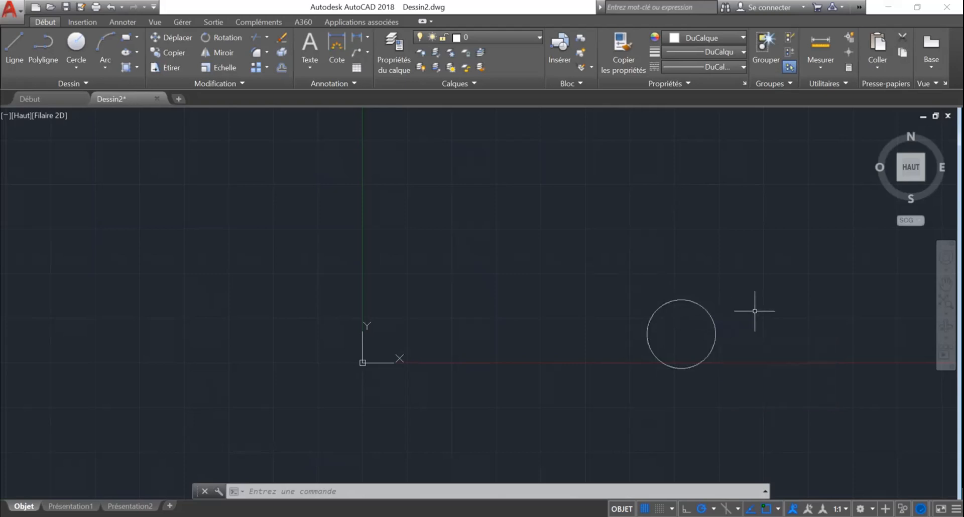
key(Escape)
key(Escape)
key(Escape)
Copy the circle four times around the original: one to its left, one at its lower left, and two above it
mouse_move(764, 301)
mouse_down()
mouse_move(753, 389)
mouse_move(596, 378)
mouse_up()
click(753, 295)
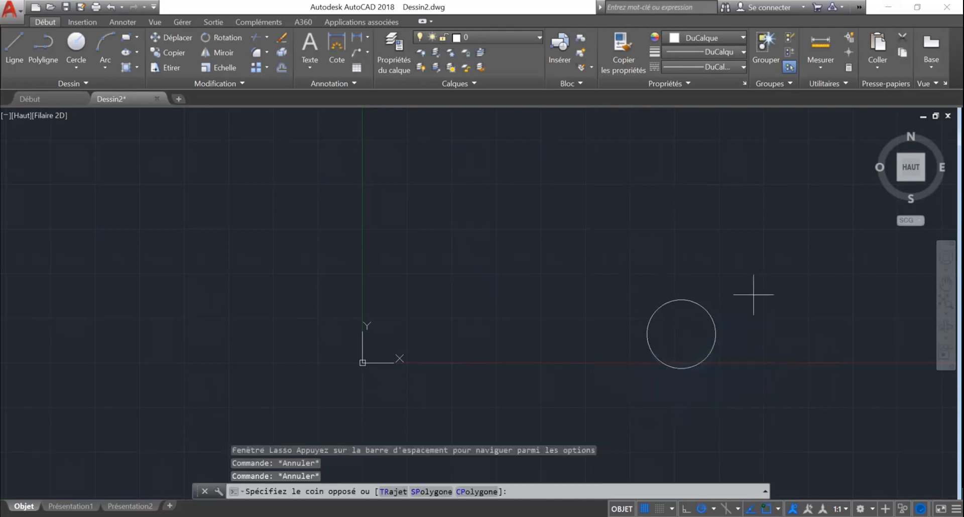
click(581, 379)
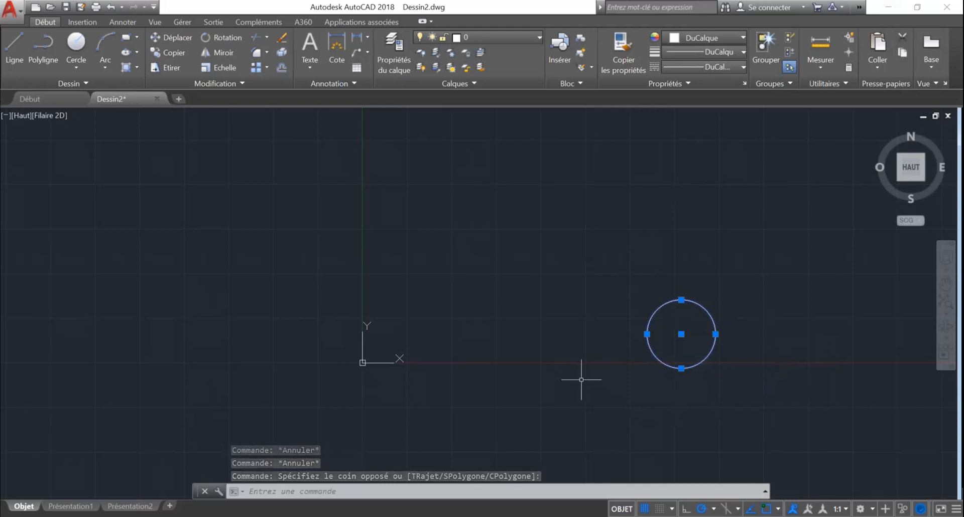
click(176, 53)
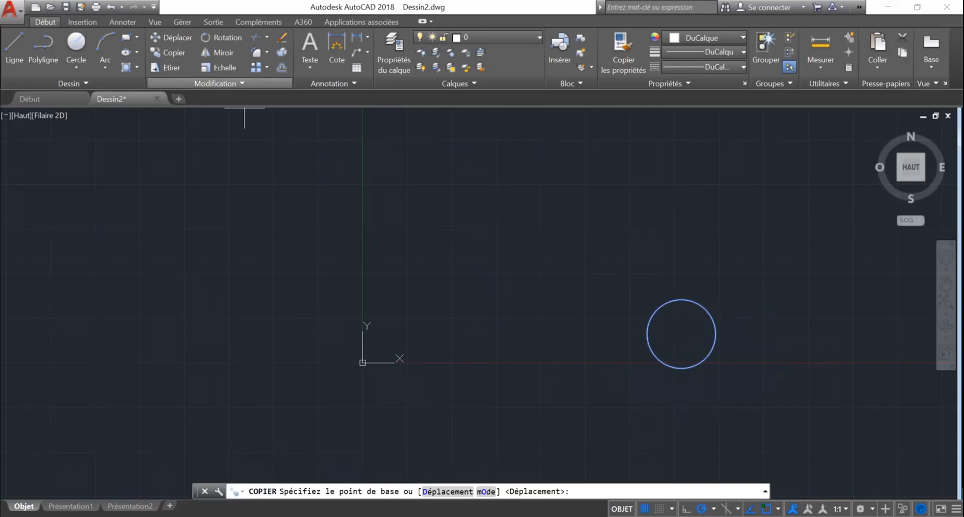
click(541, 248)
click(490, 316)
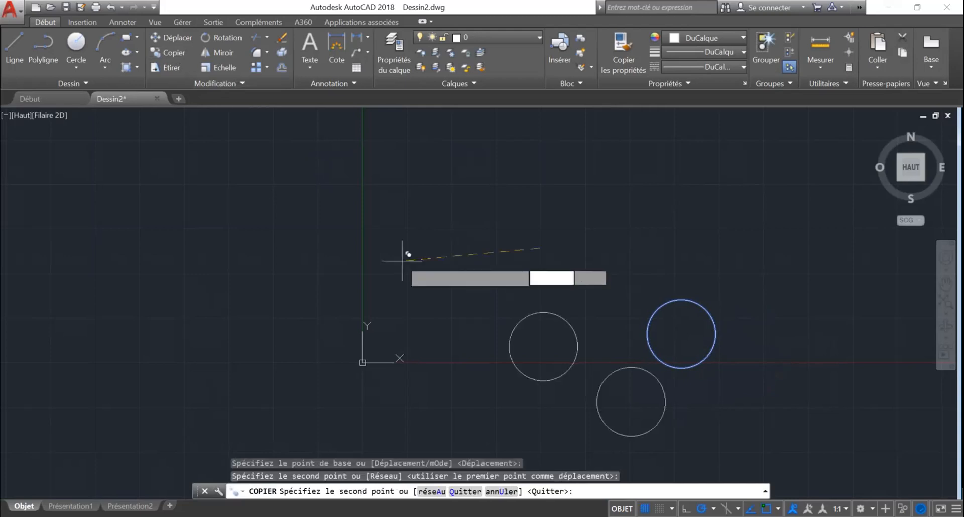
click(401, 260)
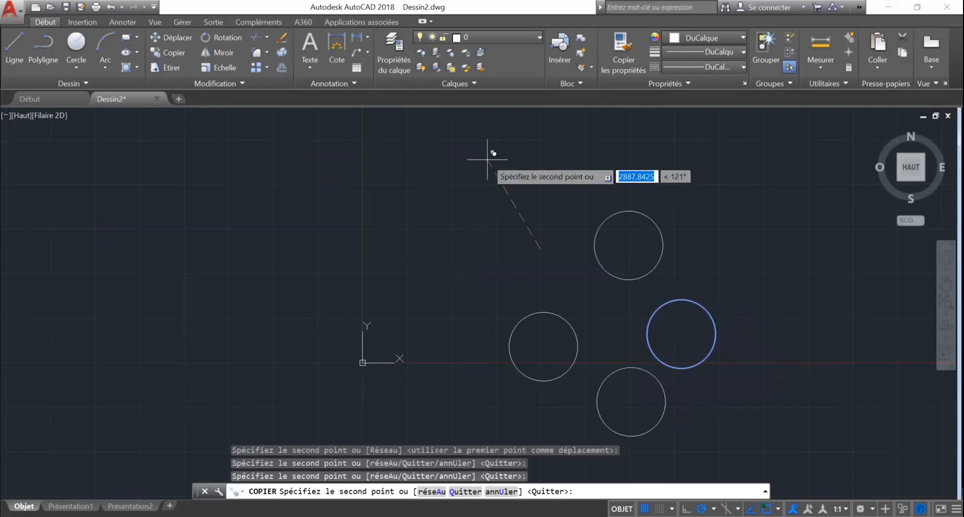
click(627, 221)
key(Return)
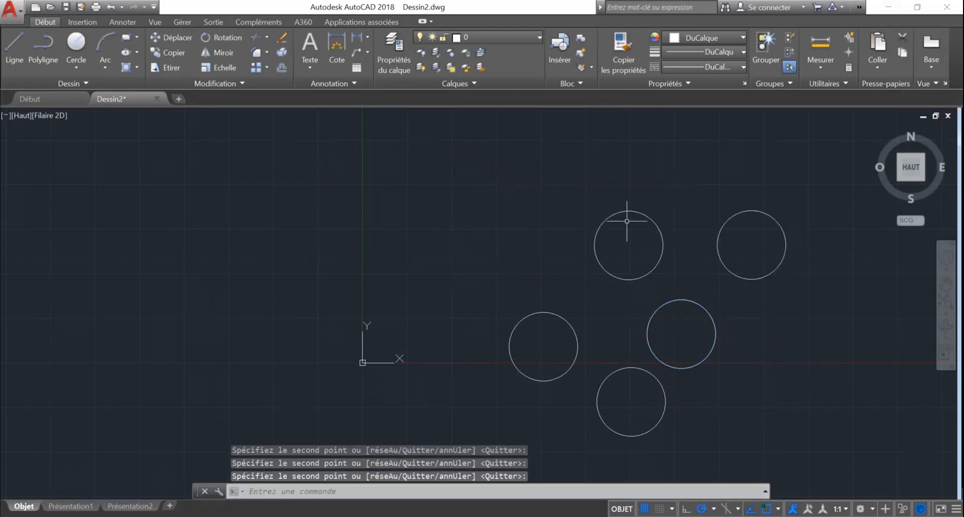
key(Escape)
key(Escape)
key(Escape)
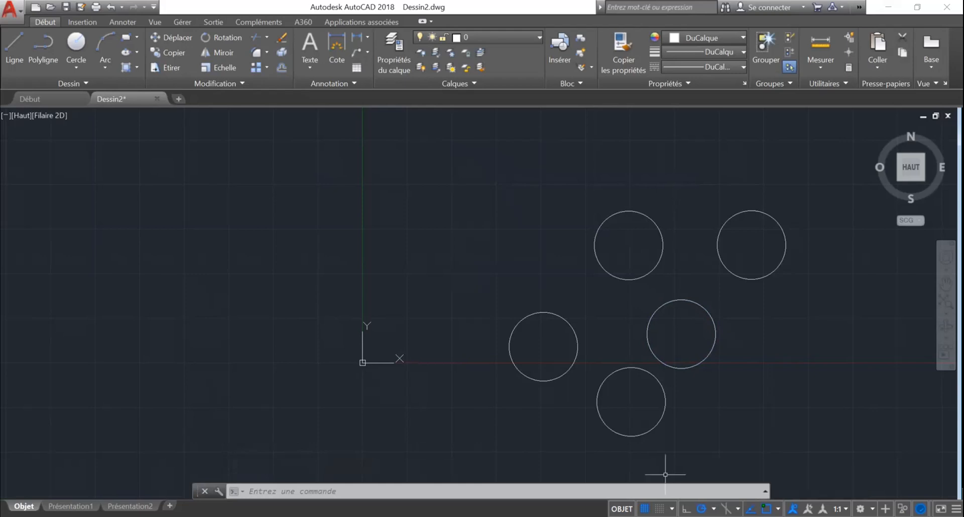
Use Stretch on the upper-left circle of the group to shift it further up and to the left
click(683, 196)
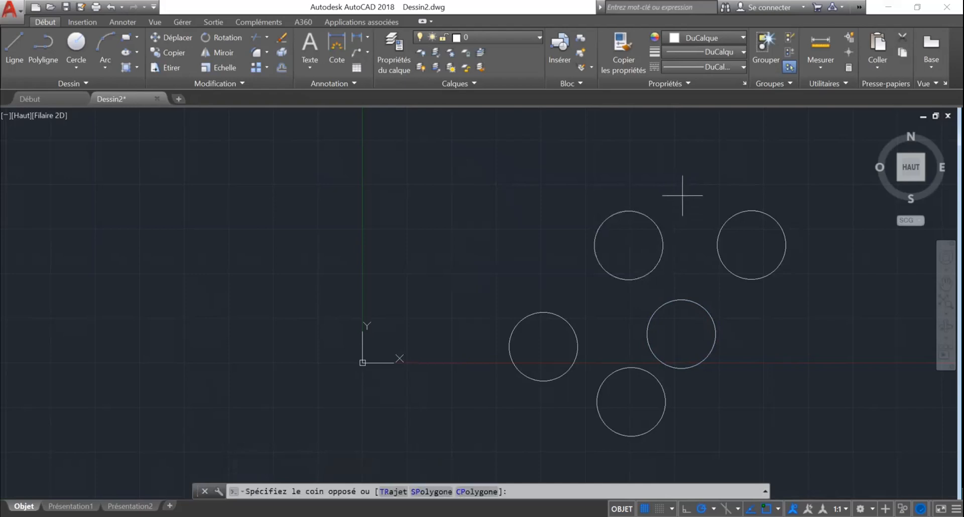
click(584, 289)
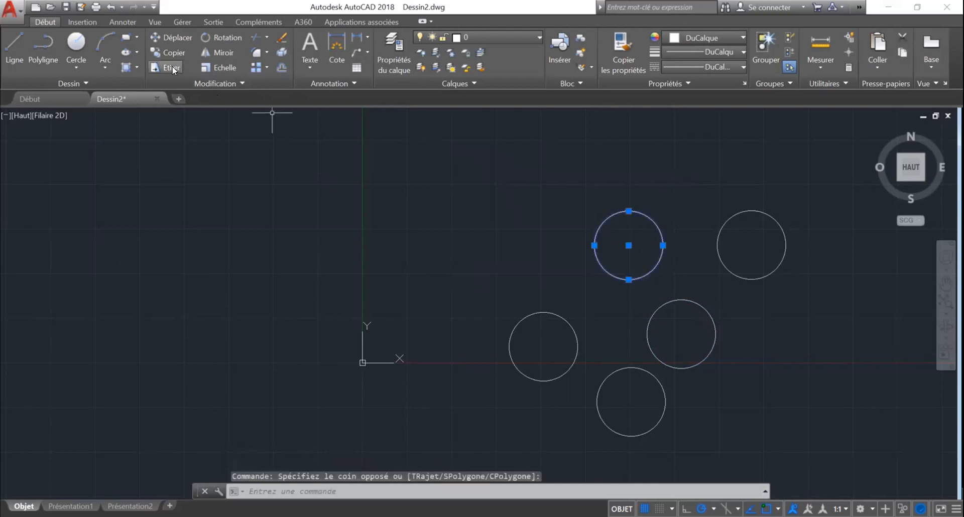
click(172, 67)
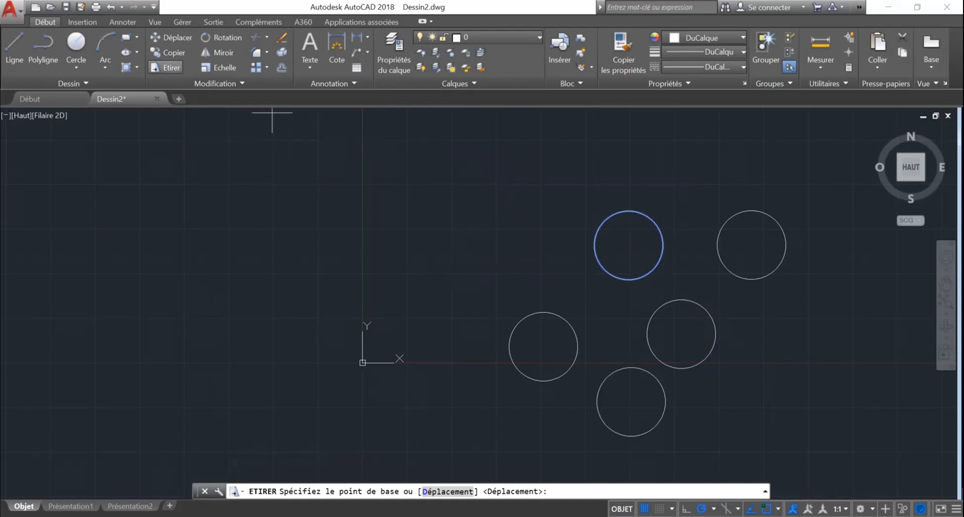
click(595, 255)
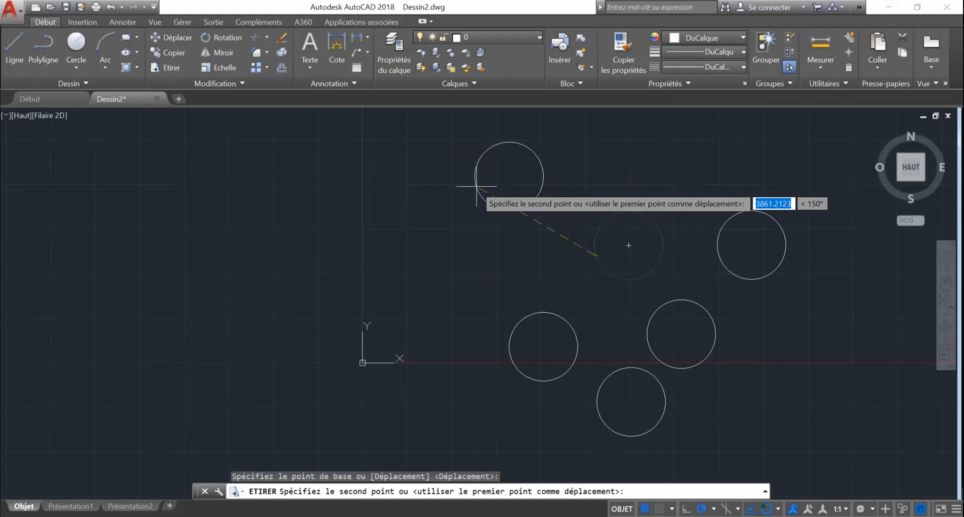
click(448, 193)
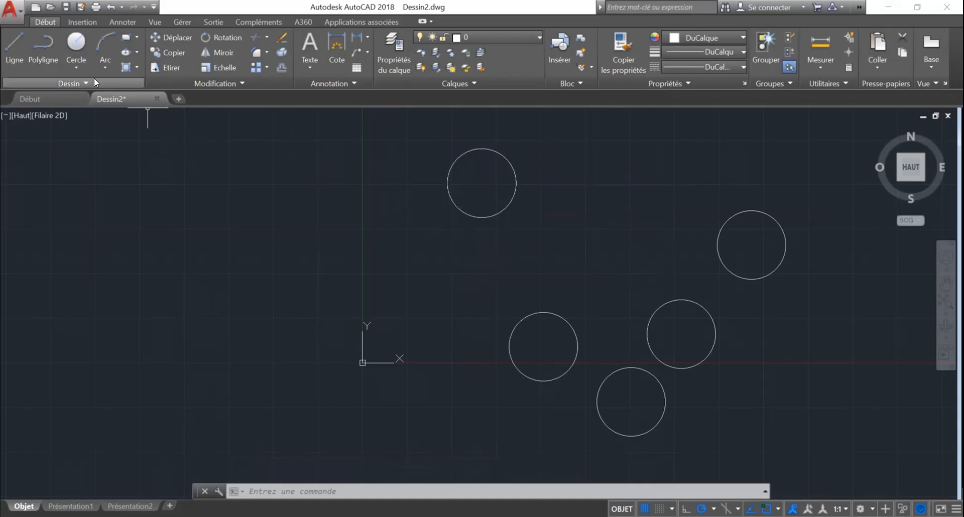
Draw a wide horizontal rectangle to the left of the Y axis, above the X axis
click(137, 38)
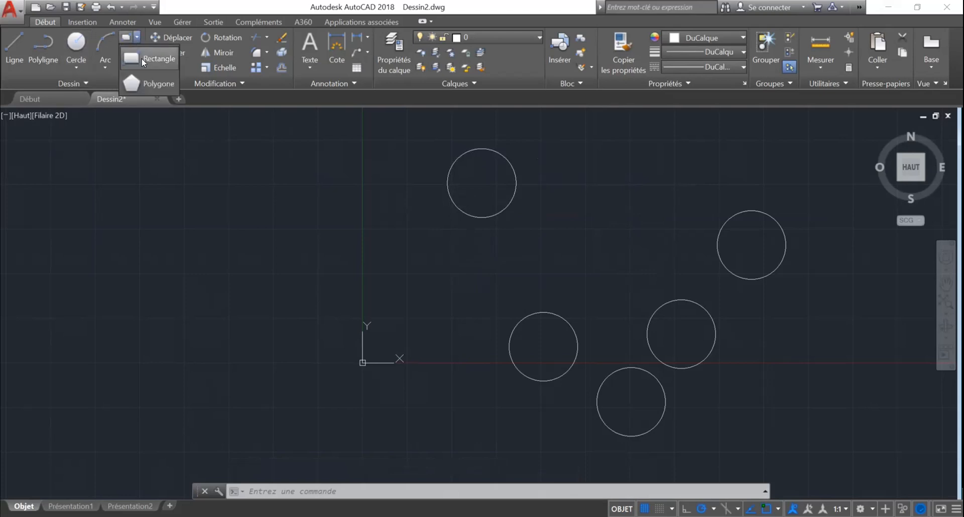
click(144, 59)
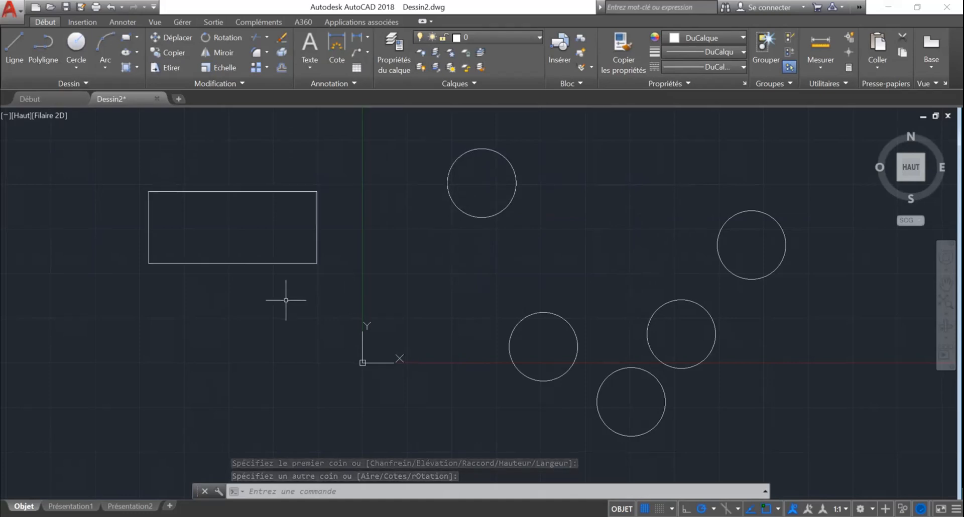
key(Return)
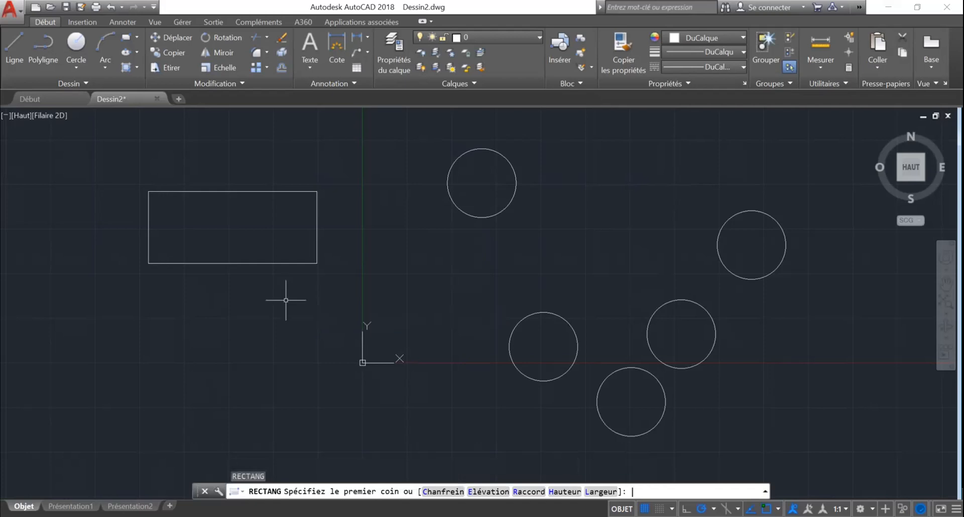
key(Escape)
key(Escape)
key(Escape)
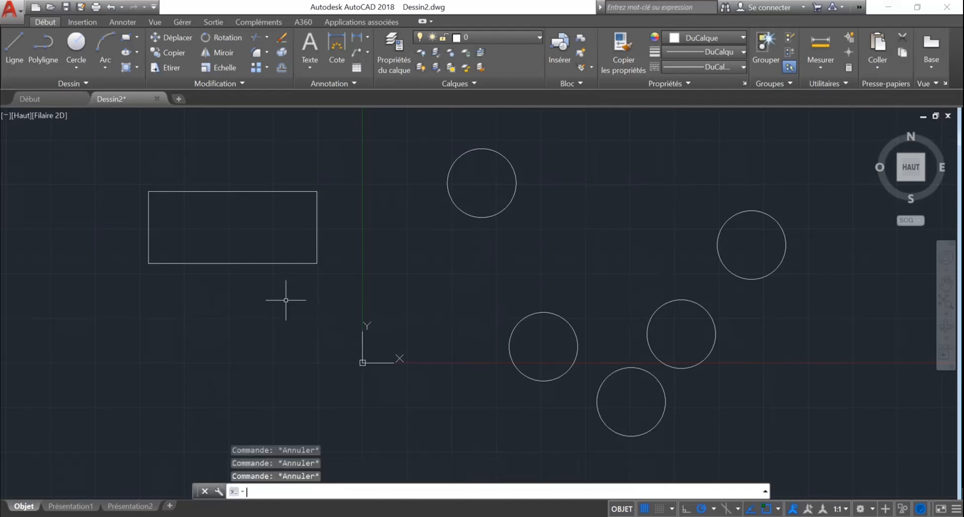
Try to stretch the rectangle's upper-right corner selection, using the lower-right corner as base point
click(338, 175)
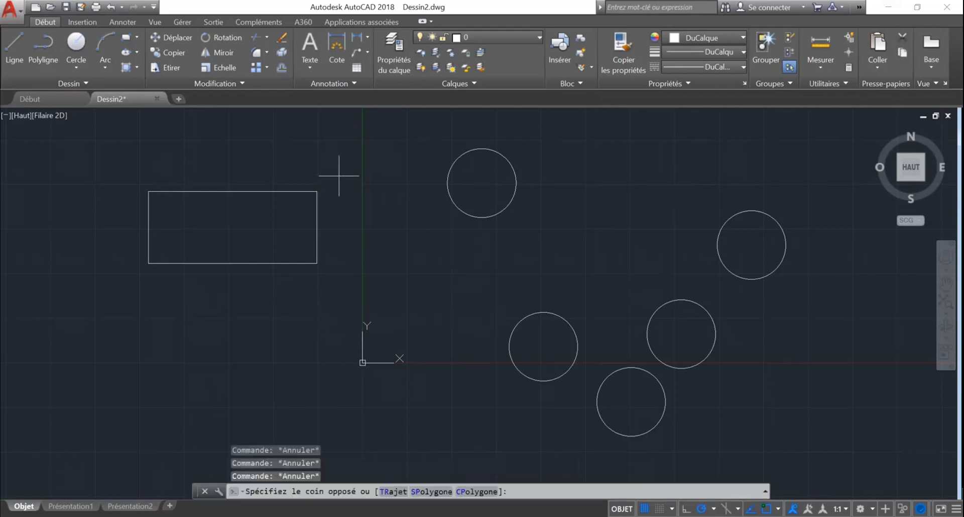
click(282, 211)
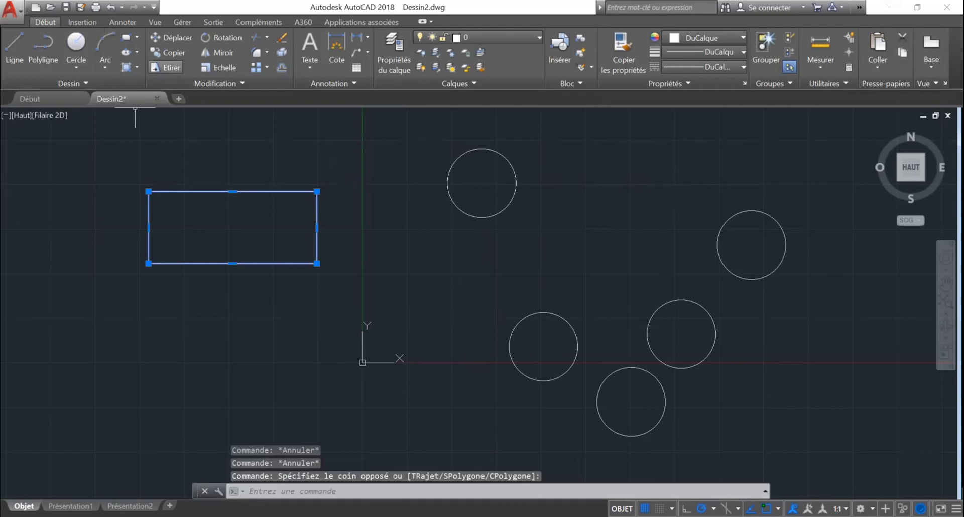
click(166, 68)
click(317, 263)
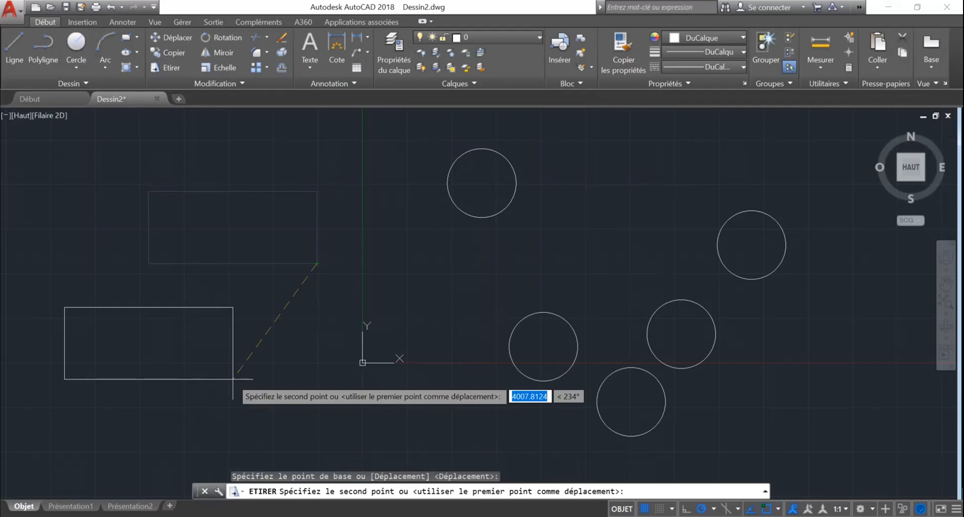
key(Escape)
Try to stretch the rectangle using a base point near its centre, selecting its upper-right area with a crossing window
click(336, 176)
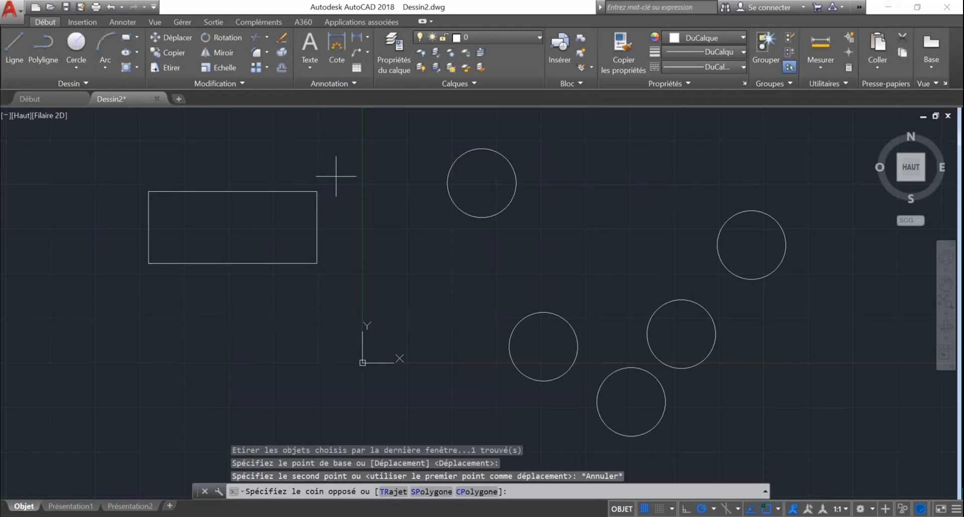
click(232, 199)
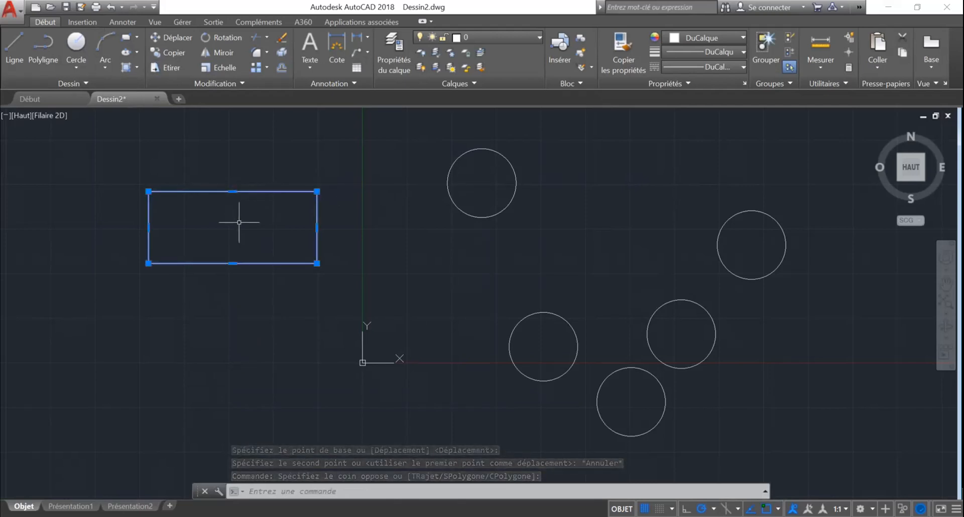
click(170, 65)
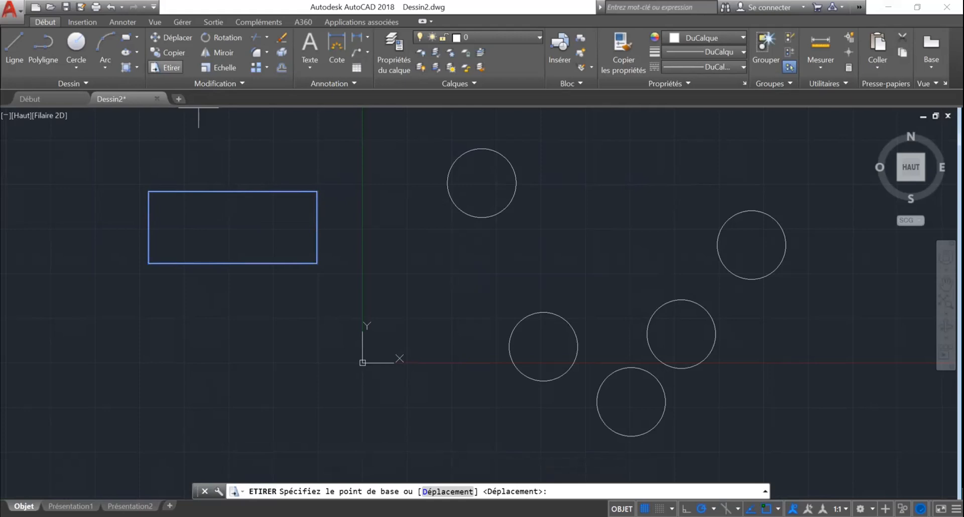
click(229, 227)
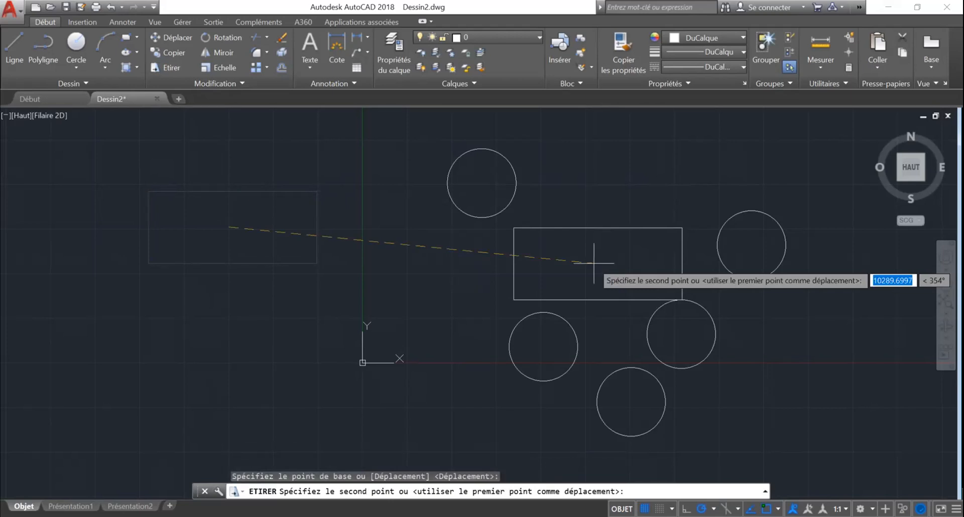
key(Escape)
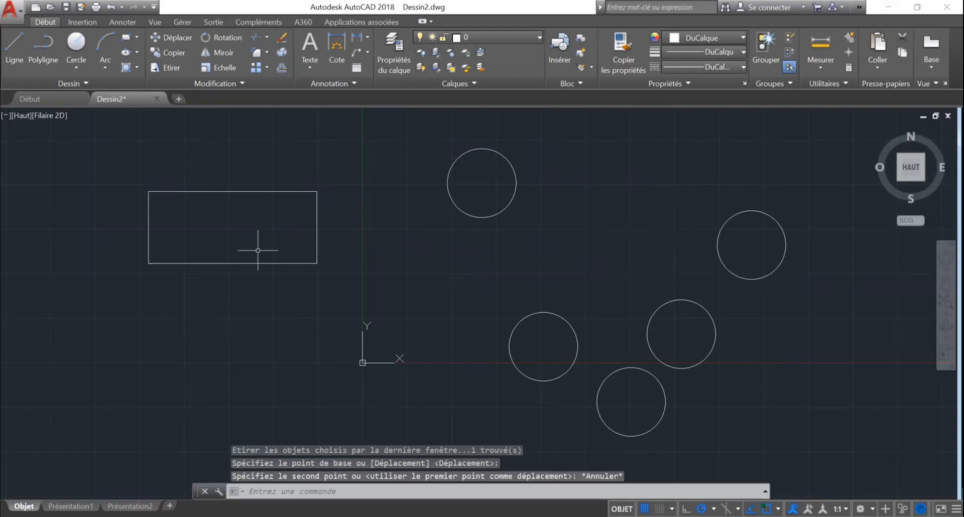
Try to stretch the rectangle with its right side's midpoint as base point, selecting it with a crossing window
click(344, 180)
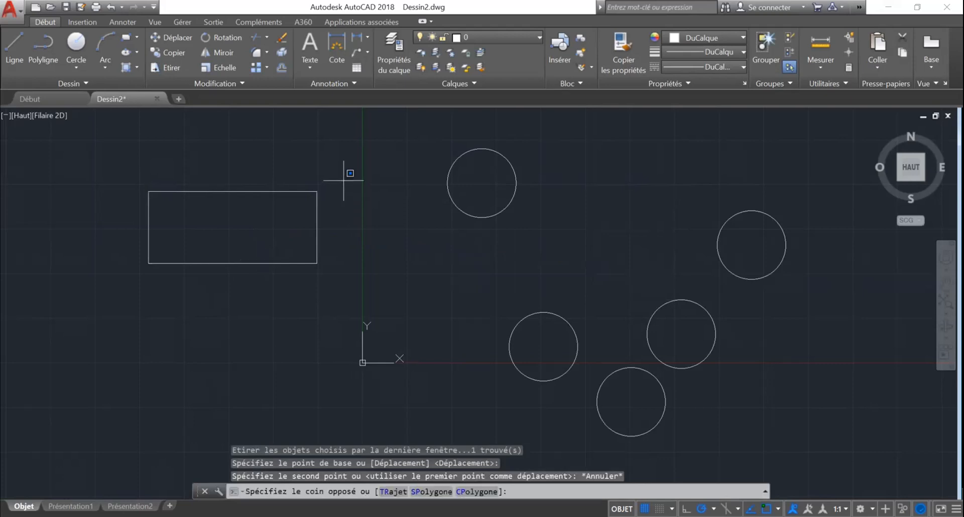
click(172, 318)
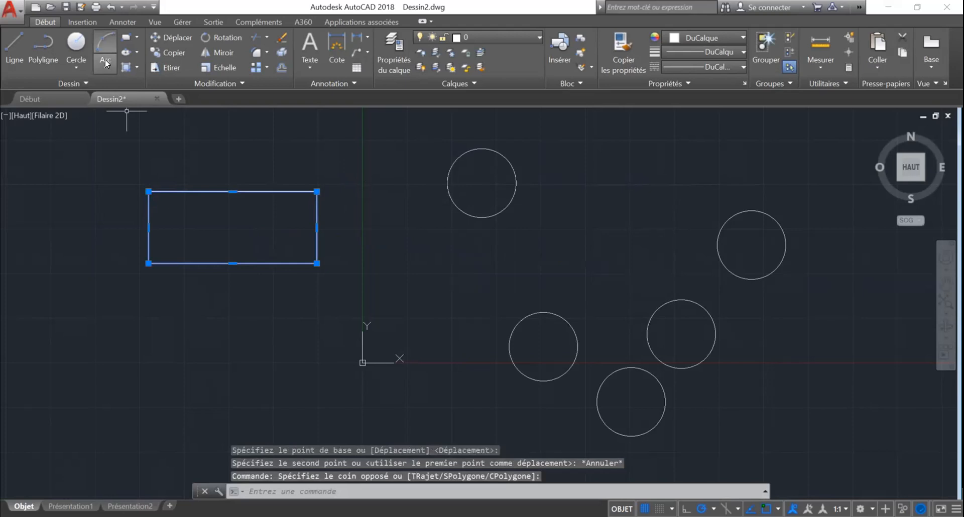
click(165, 67)
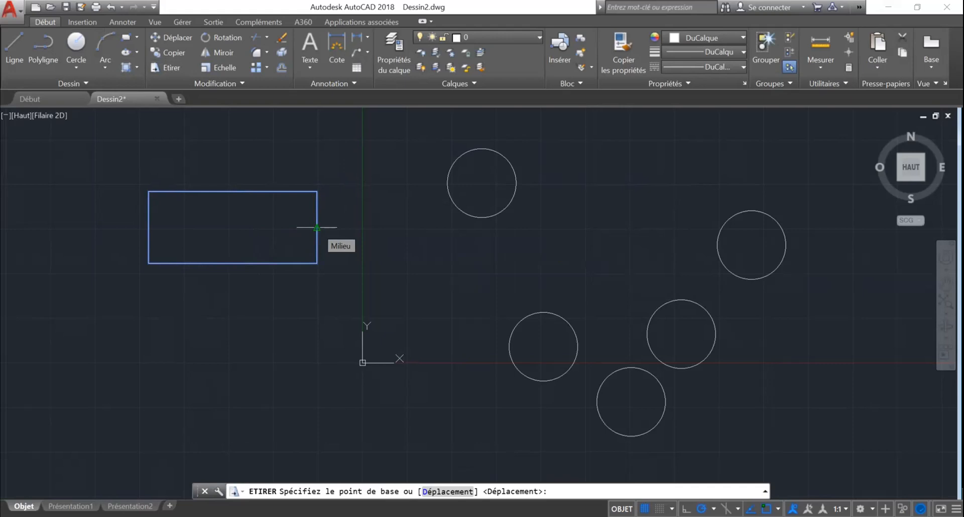
click(317, 227)
key(Escape)
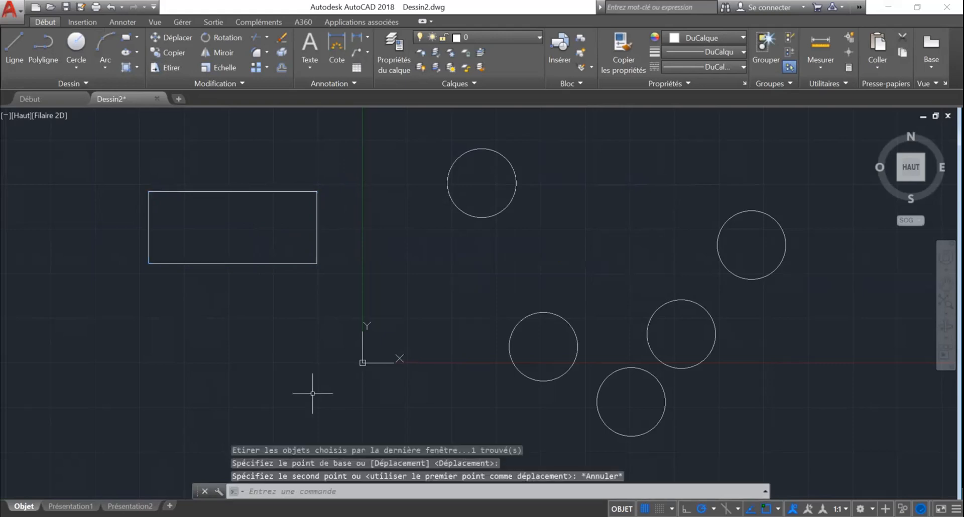
key(Escape)
key(Escape)
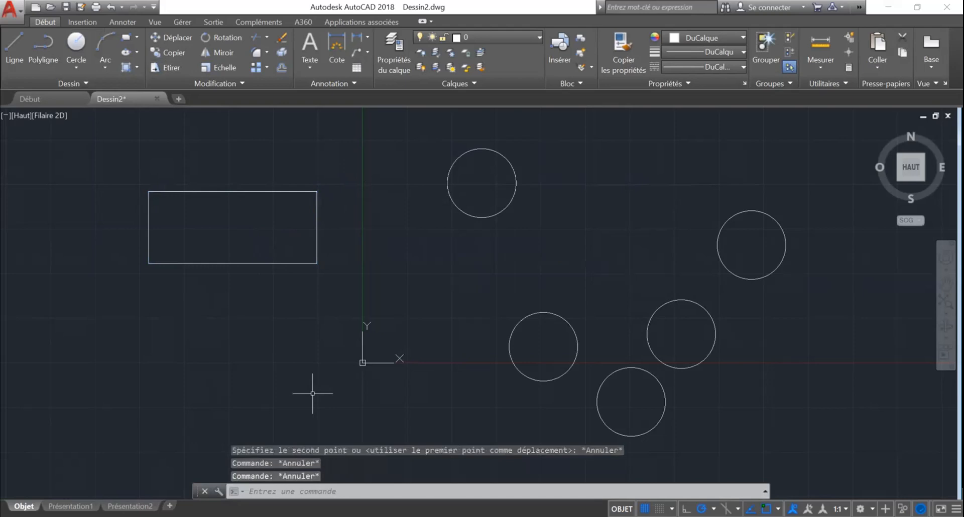
key(Escape)
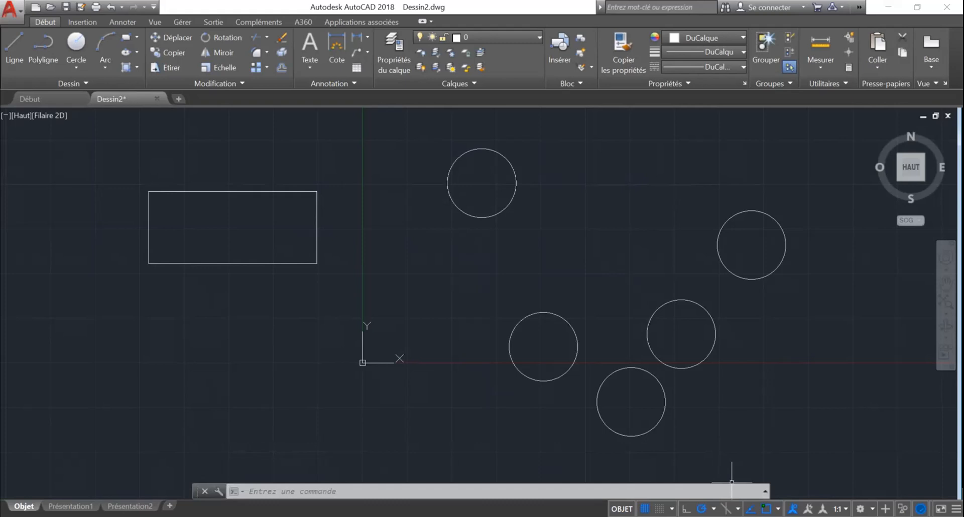
Turn on ortho mode and try to stretch the right part of the rectangle from its right side's midpoint
key(F8)
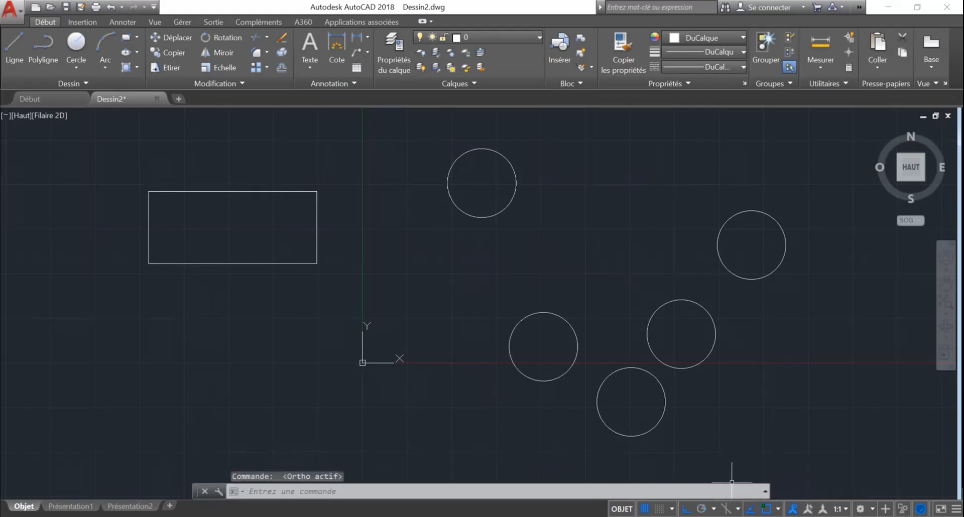
click(336, 169)
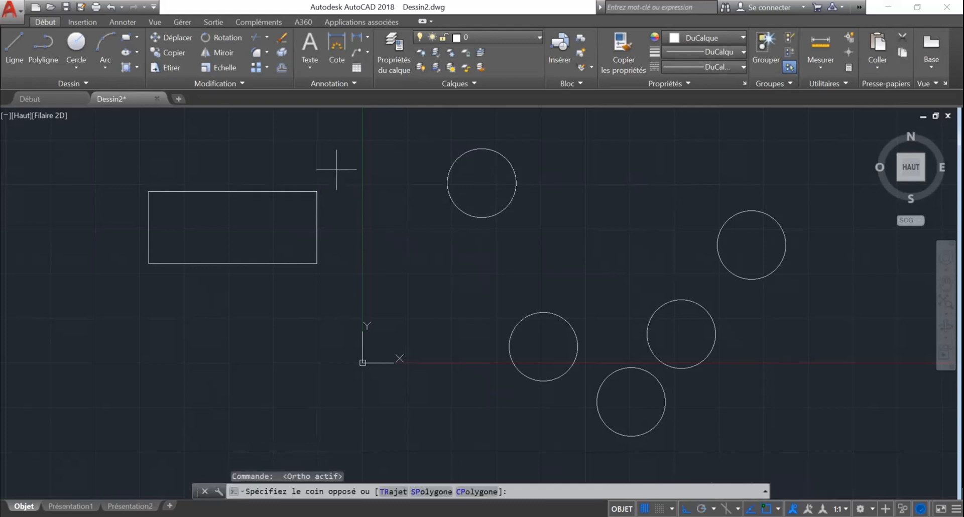
click(315, 228)
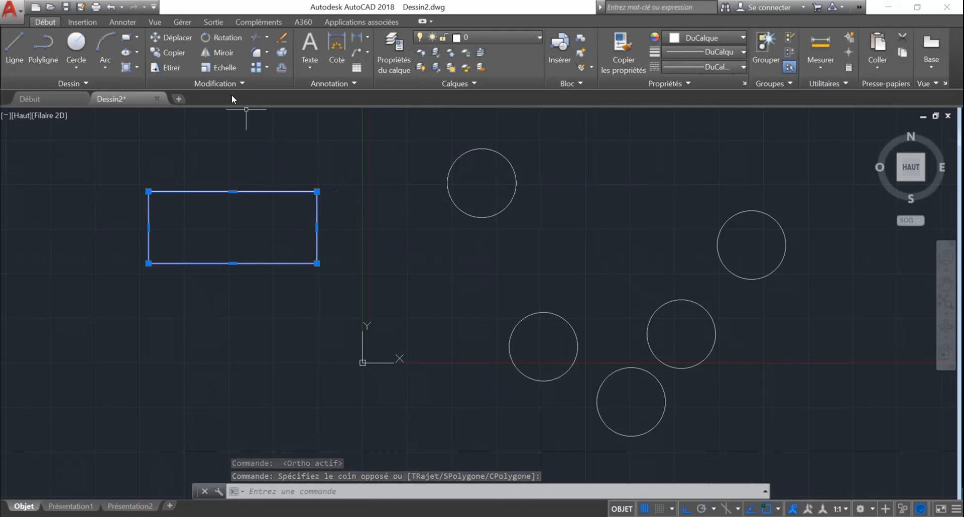
key(Escape)
key(Escape)
key(Escape)
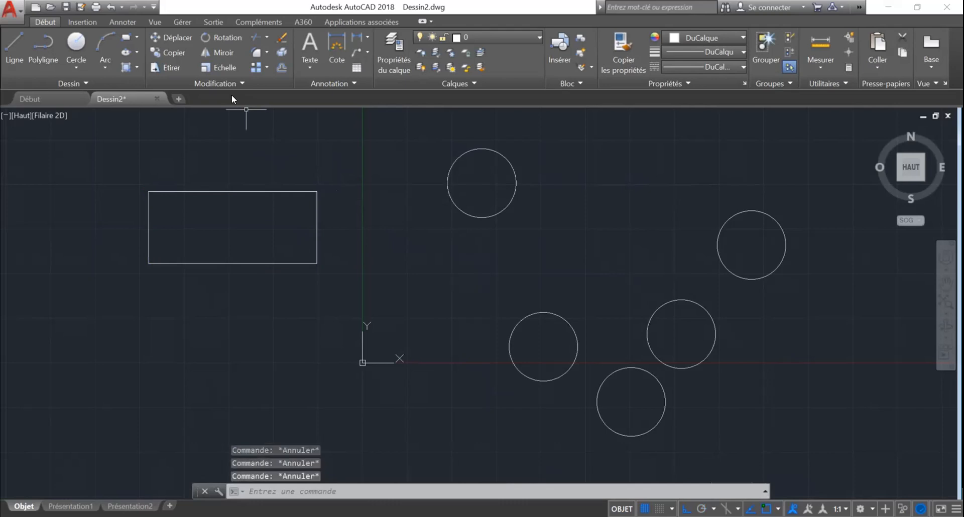
click(341, 172)
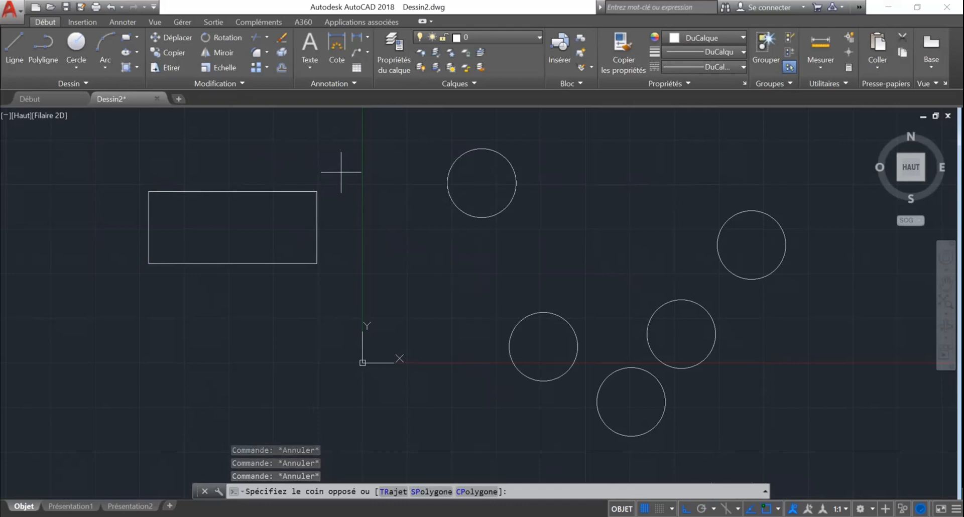
click(253, 282)
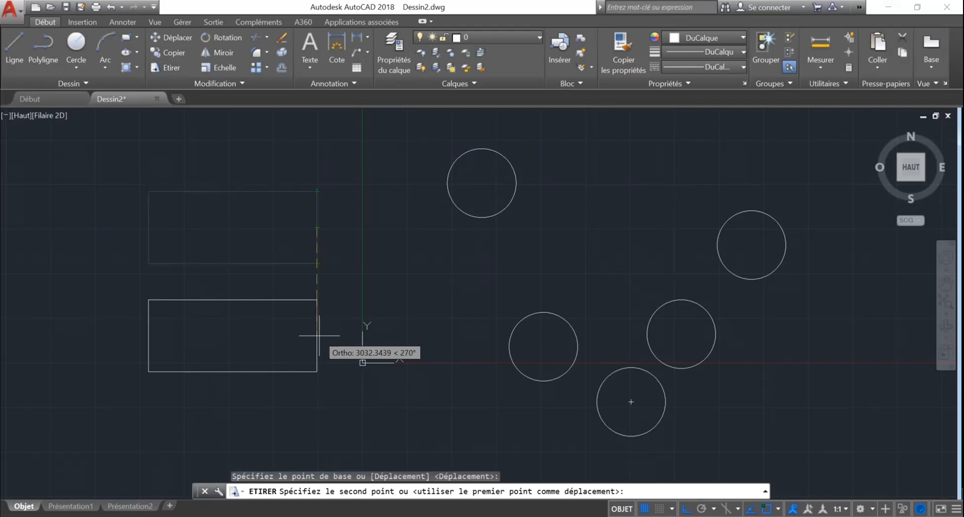
key(Escape)
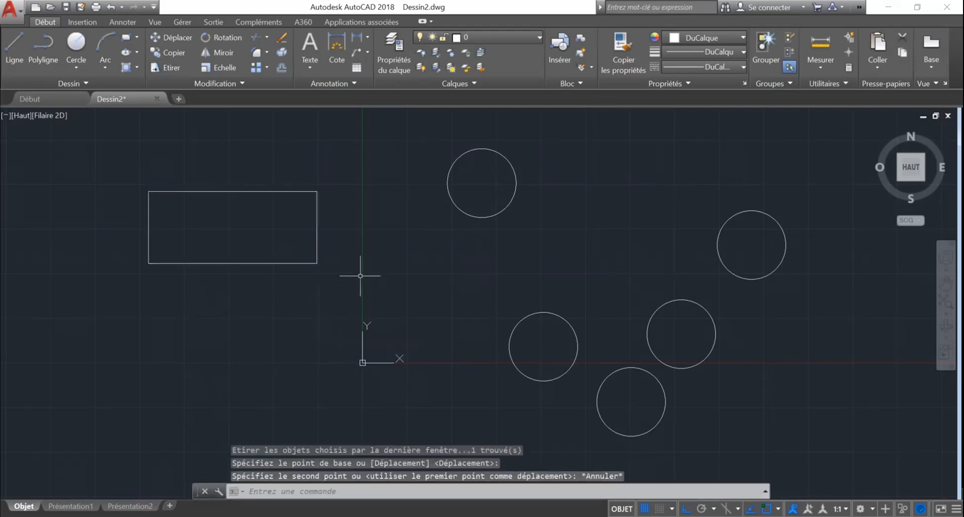
Rotate the whole rectangle 270° about its lower-right corner so that it stands upright
click(338, 169)
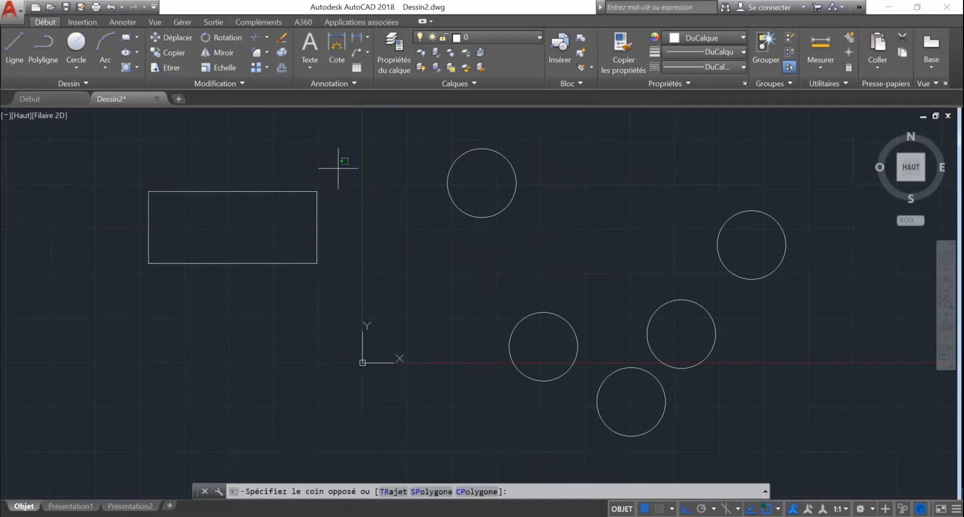
click(101, 281)
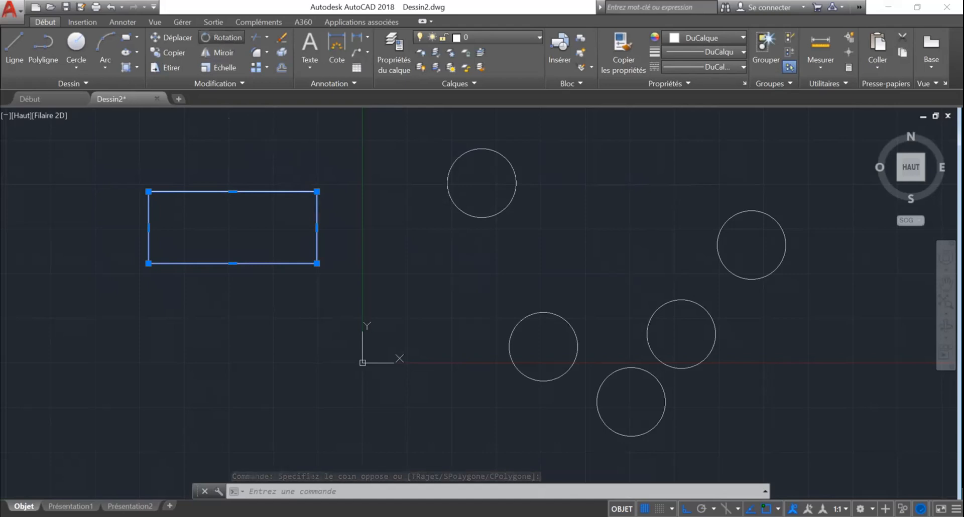
click(221, 37)
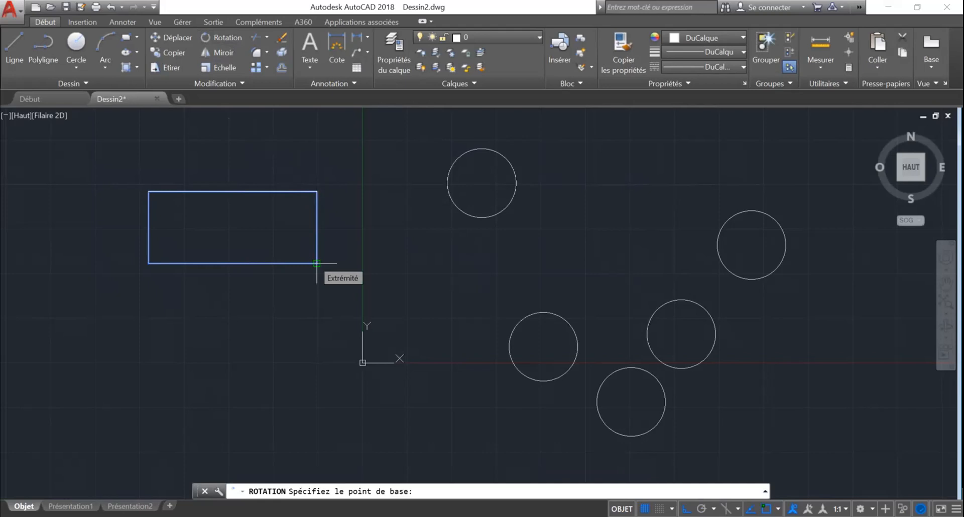
click(316, 263)
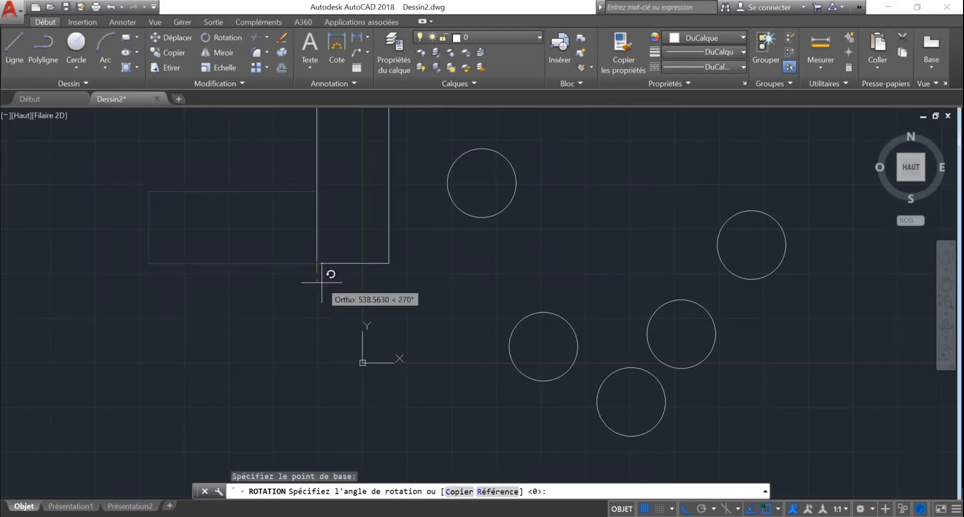
click(322, 282)
Try to mirror the upright rectangle and the nearest circle at the circle's right quadrant, keeping the source objects
middle_drag(296, 279, 296, 281)
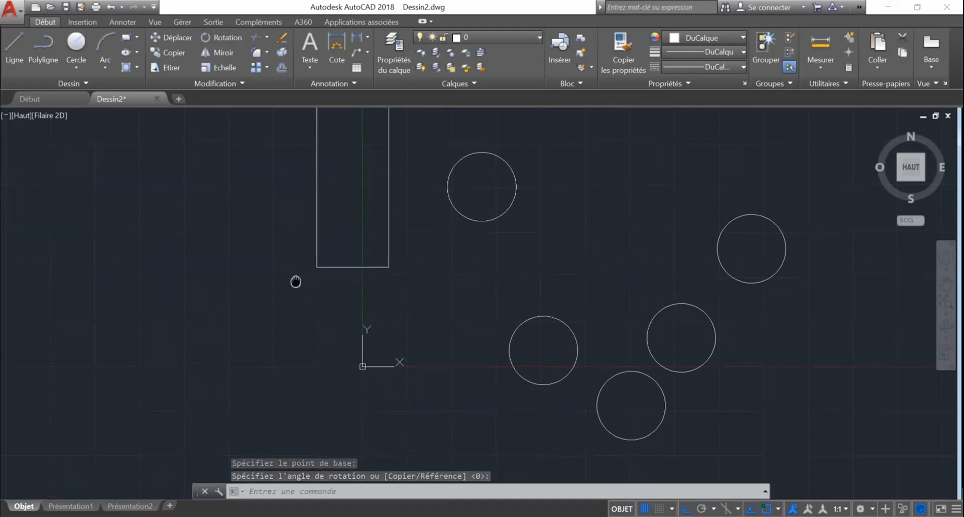
scroll(295, 282, down, 2)
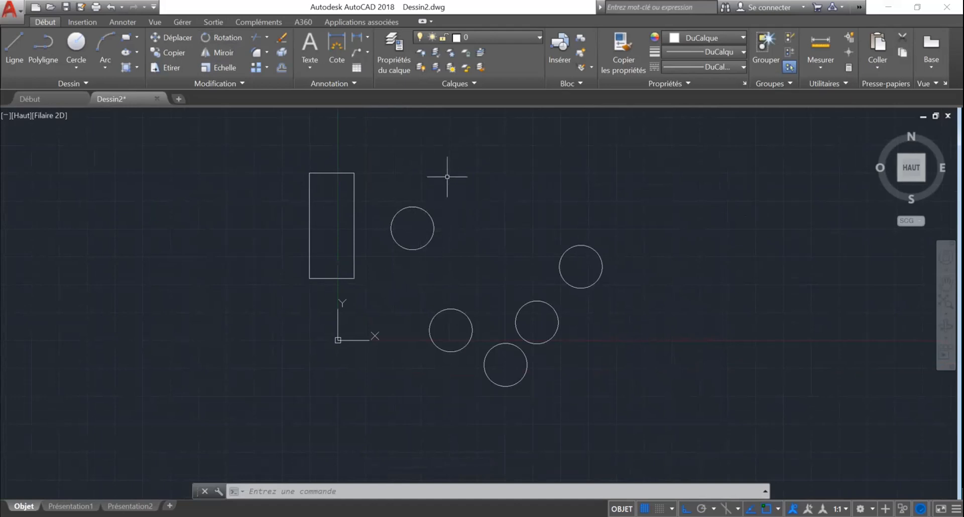
click(467, 154)
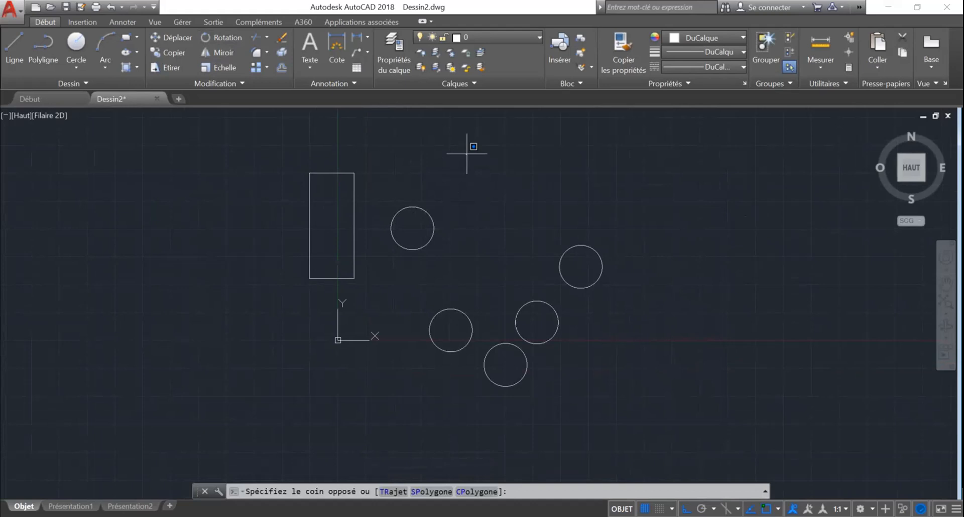
click(321, 216)
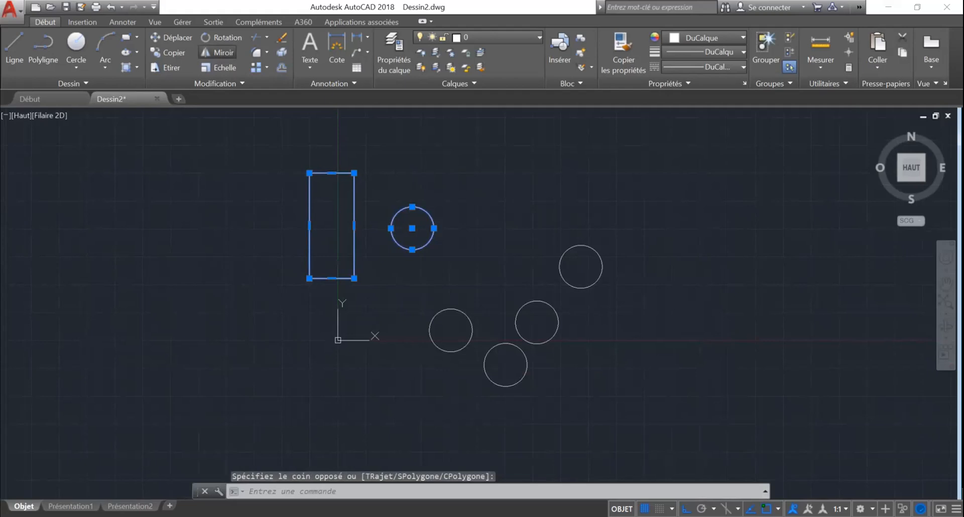
click(217, 52)
click(435, 230)
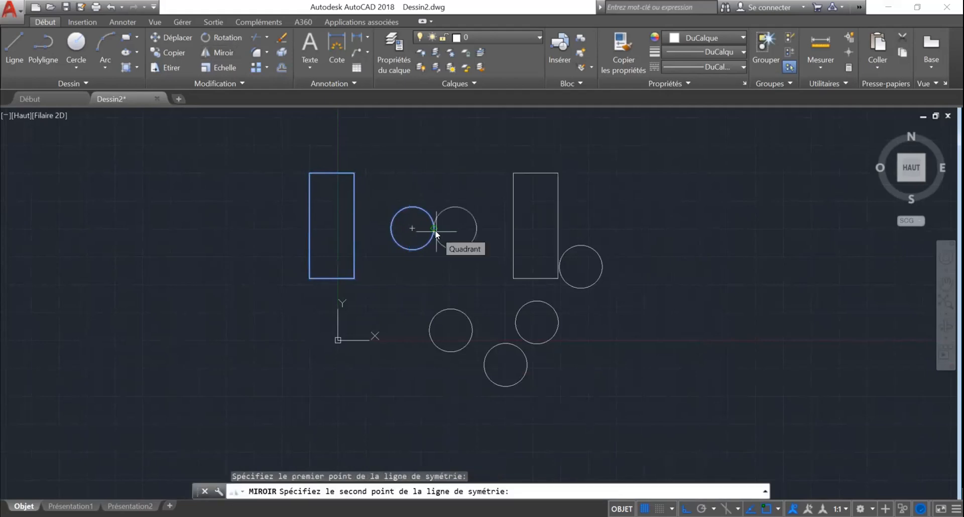
click(435, 232)
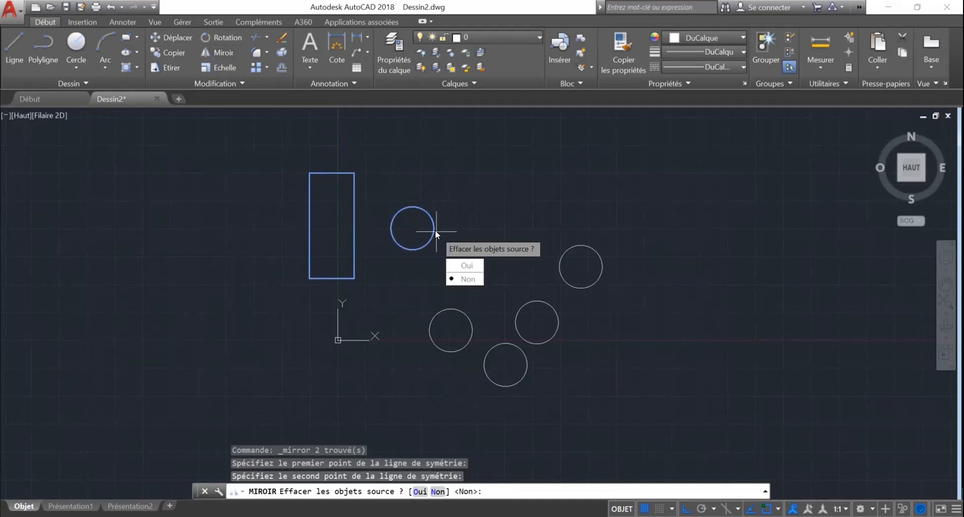
click(466, 280)
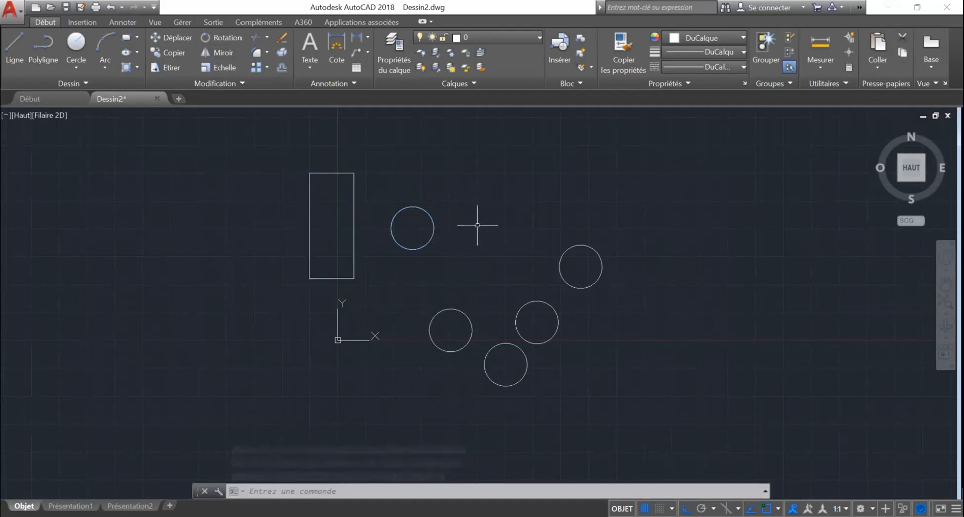
scroll(510, 230, down, 5)
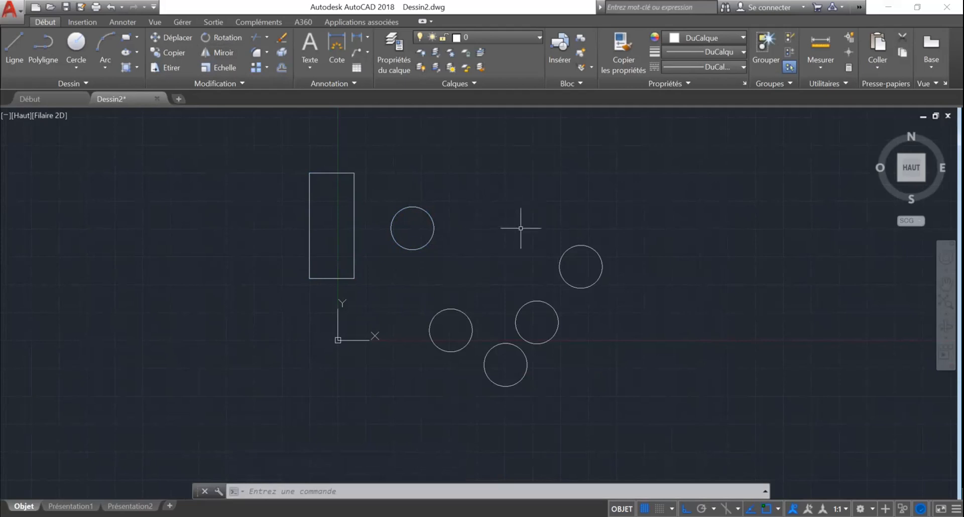
scroll(520, 228, up, 2)
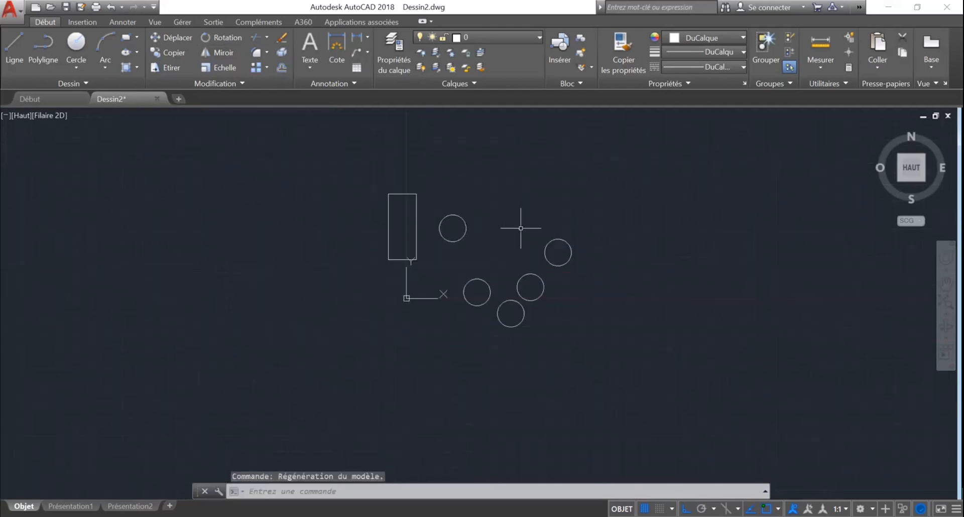
scroll(521, 228, up, 2)
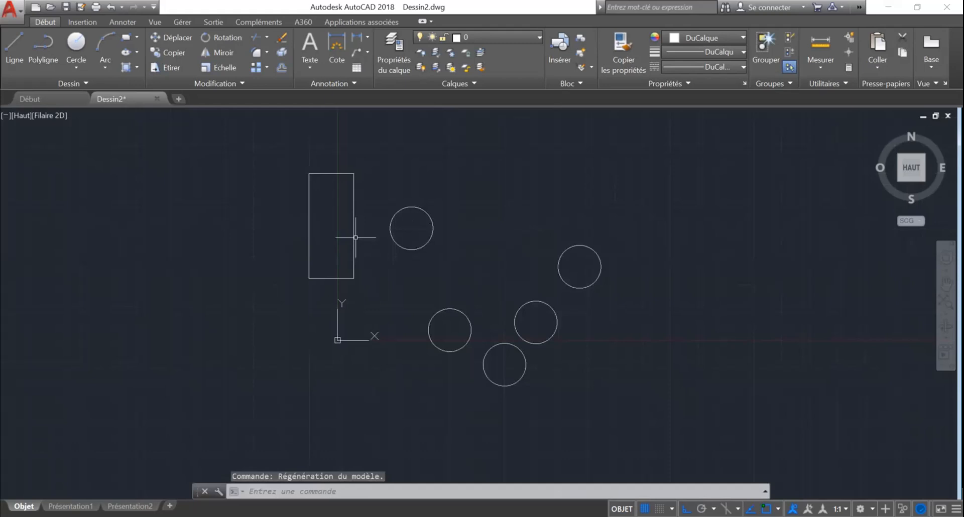
click(478, 164)
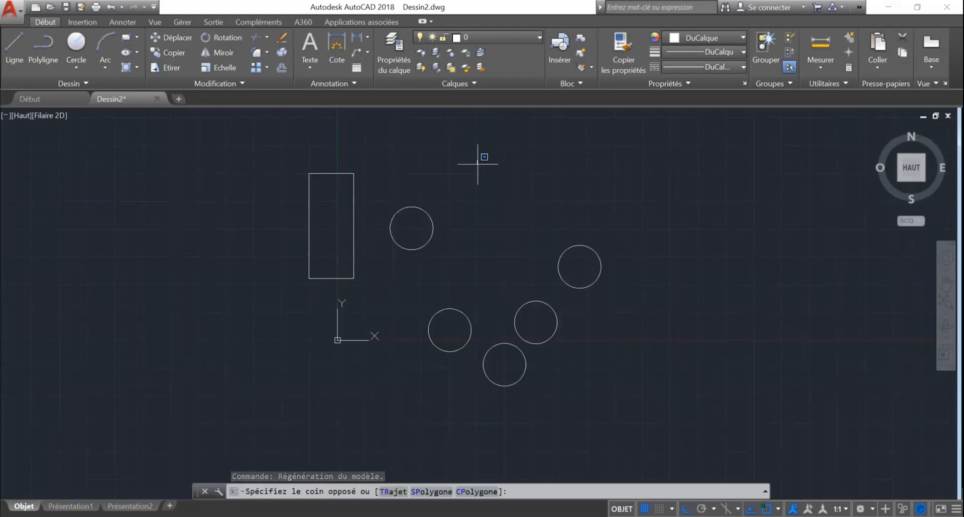
click(271, 295)
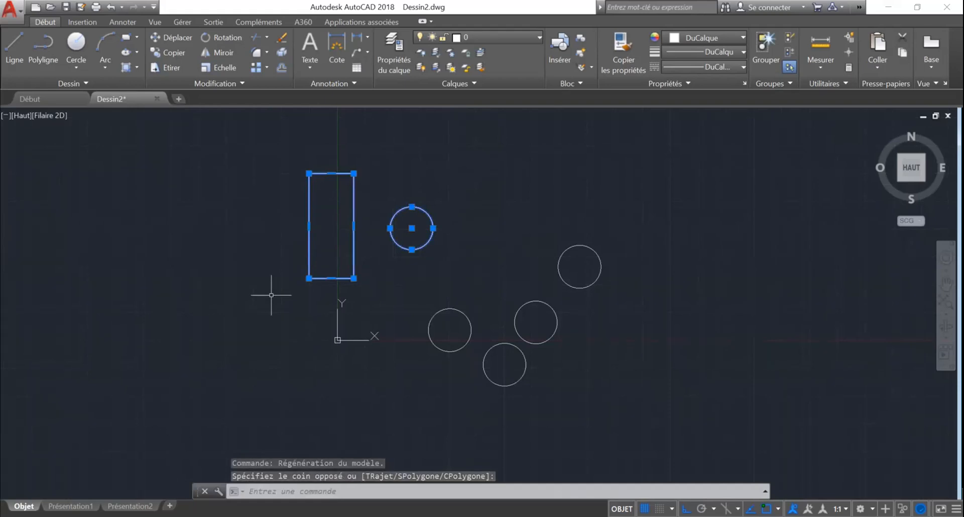
click(428, 288)
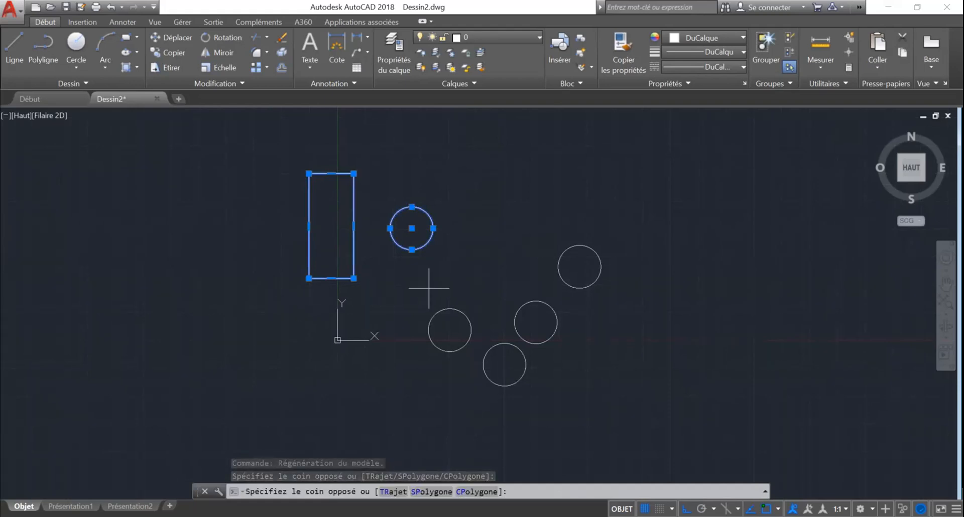
key(Escape)
key(Escape)
Select the circle beside the rectangle together with the rectangle's individual edges, and clear the selection
click(423, 246)
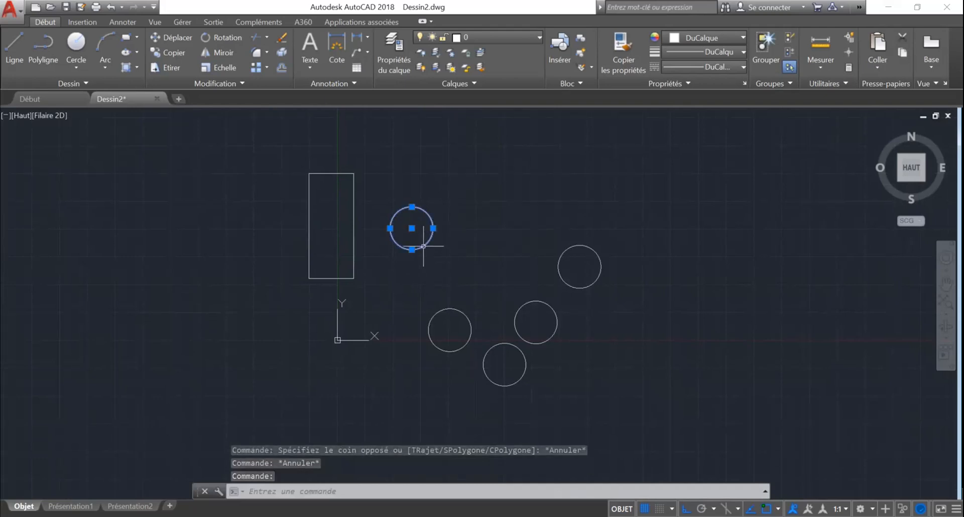
click(353, 235)
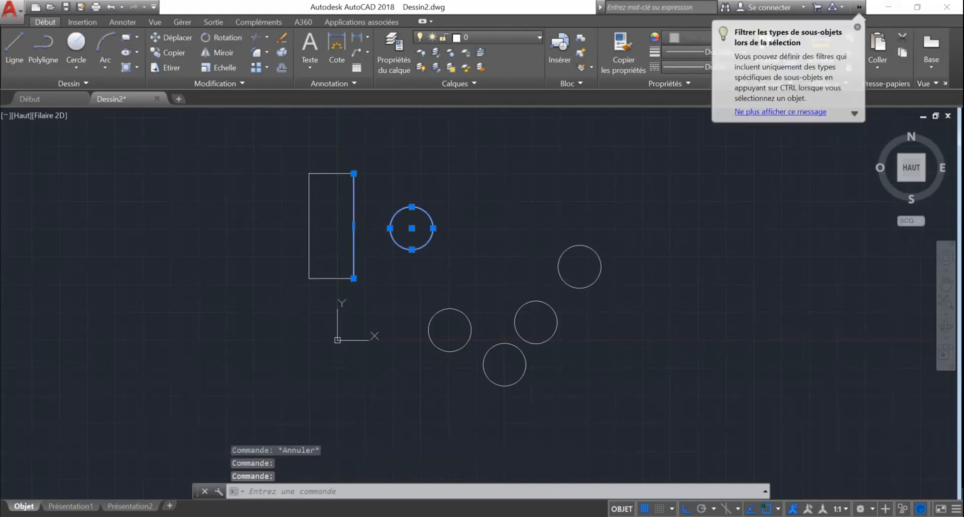
click(310, 236)
click(331, 167)
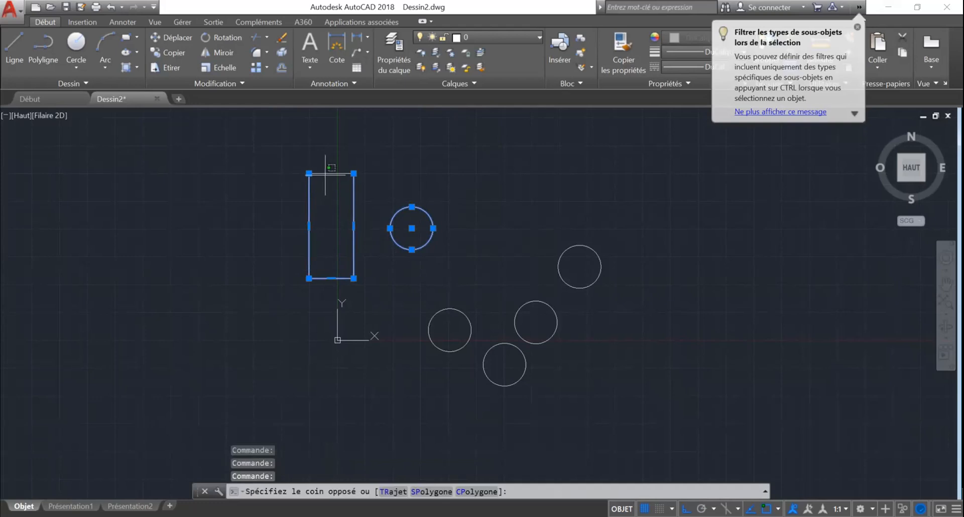
click(354, 168)
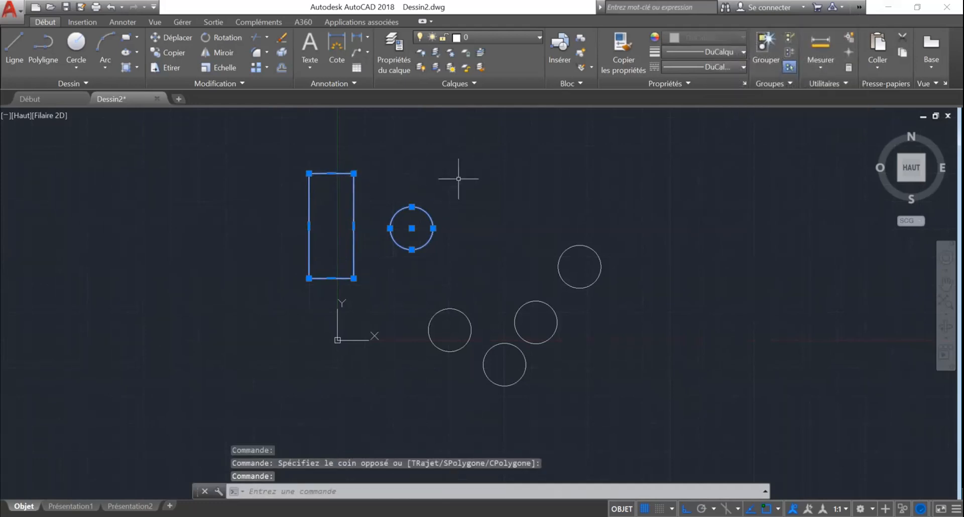
key(Escape)
key(Delete)
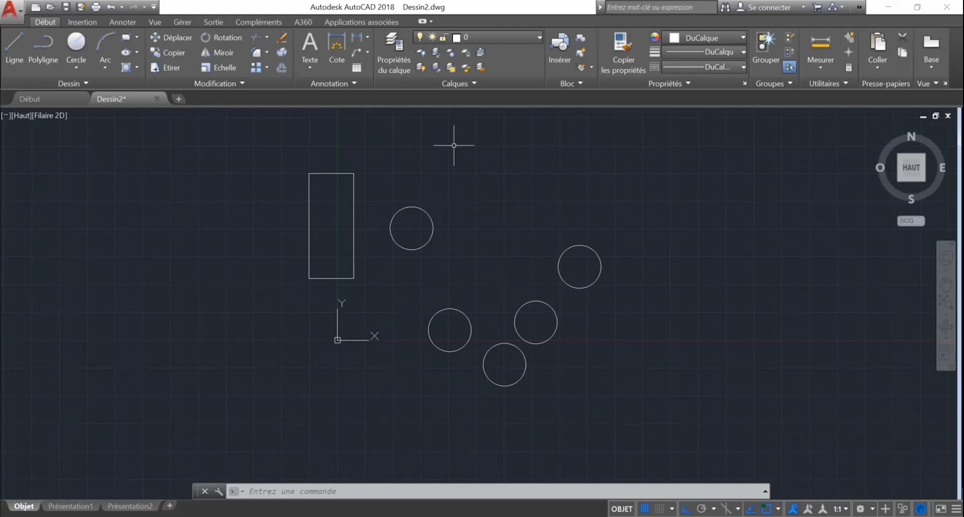
Try to mirror the upright rectangle and the nearest circle about a vertical line through the circle's centre, keeping the source objects
click(484, 175)
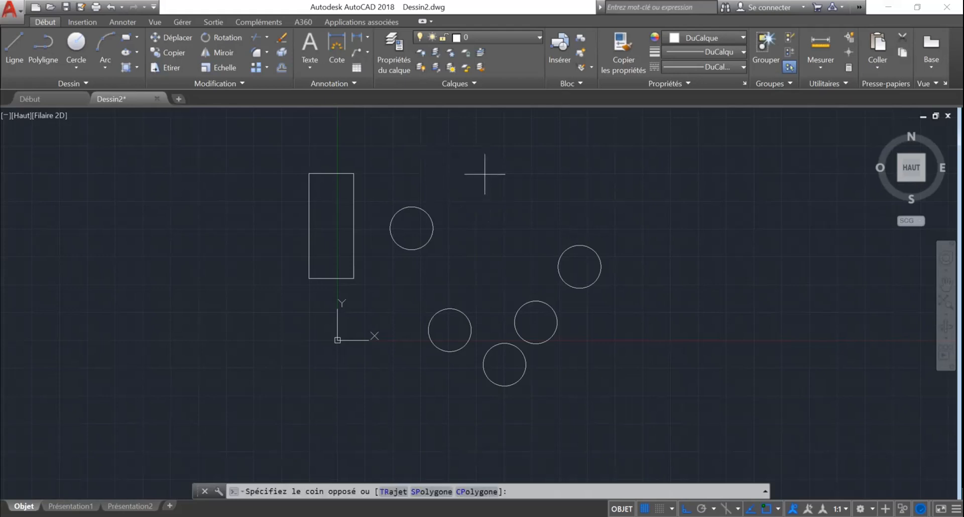
key(Escape)
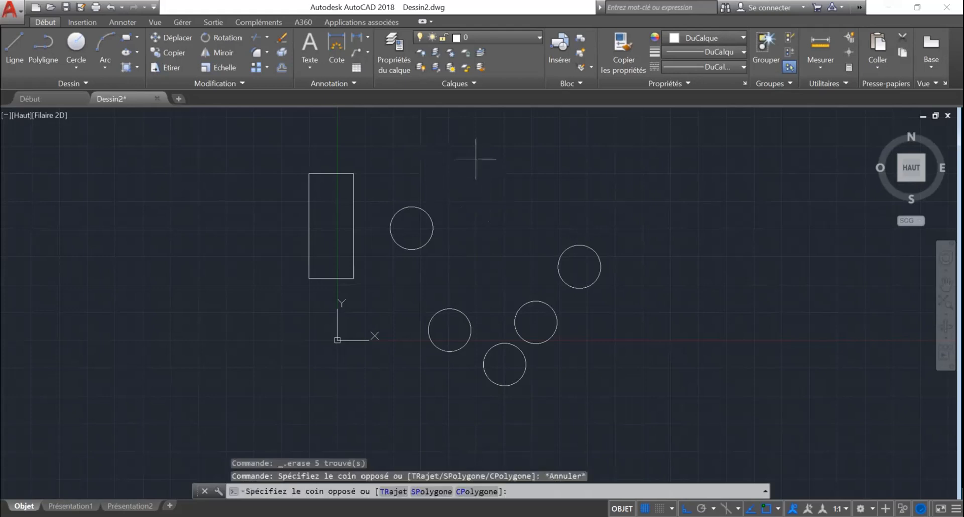
click(286, 288)
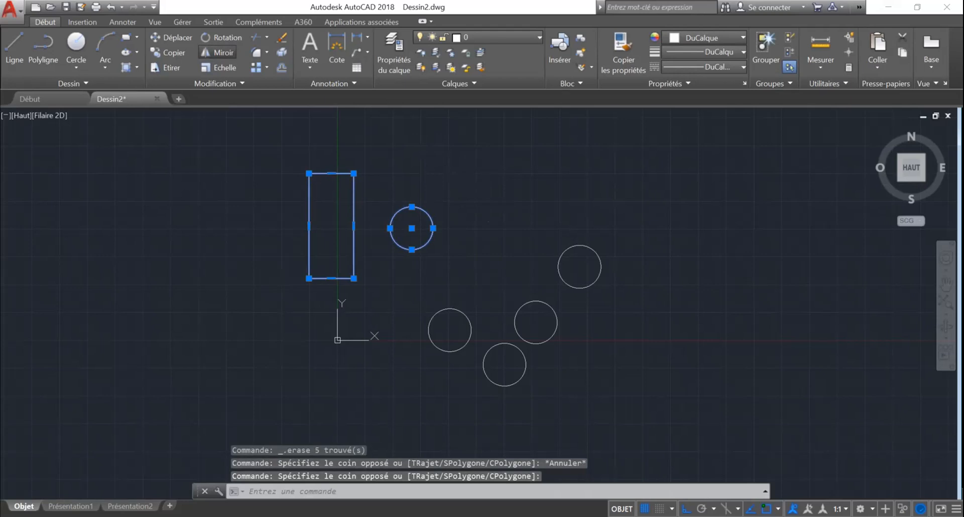
click(219, 52)
click(411, 228)
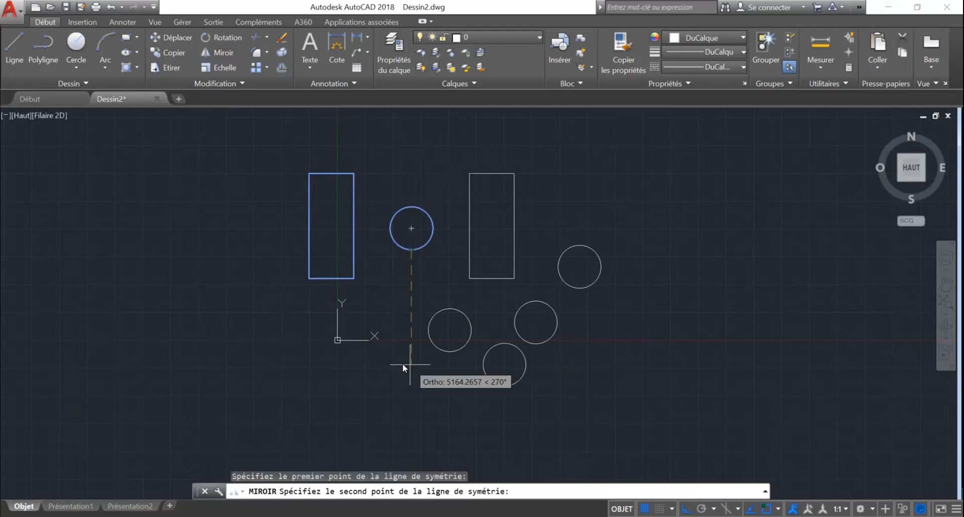
click(410, 364)
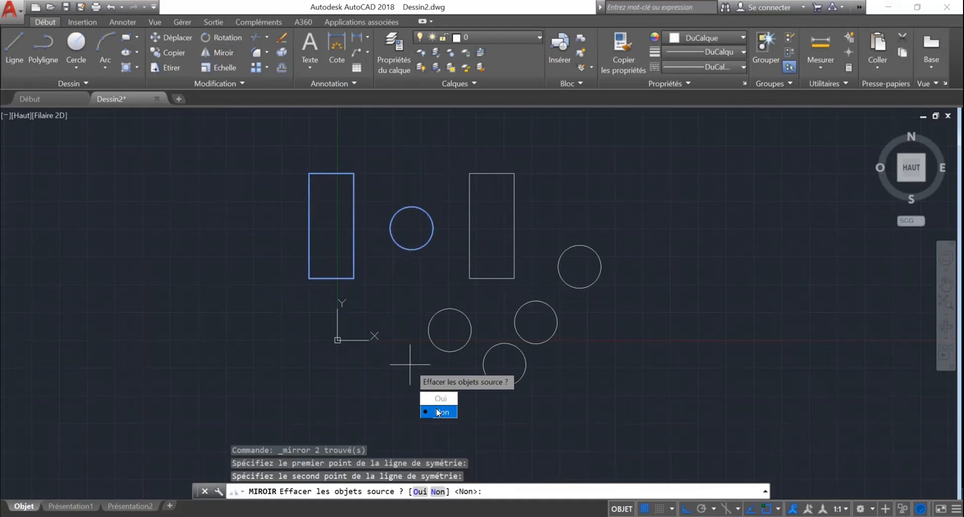
click(437, 412)
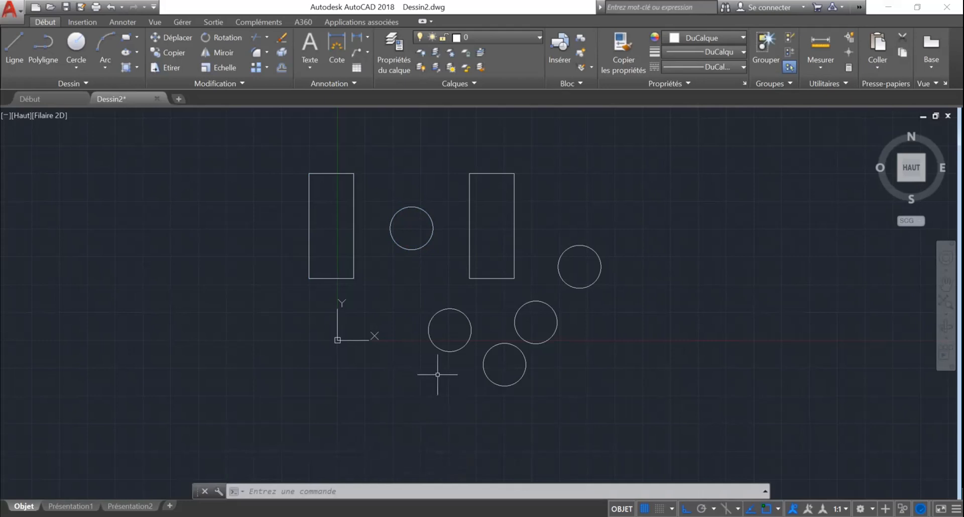
key(ctrl+z)
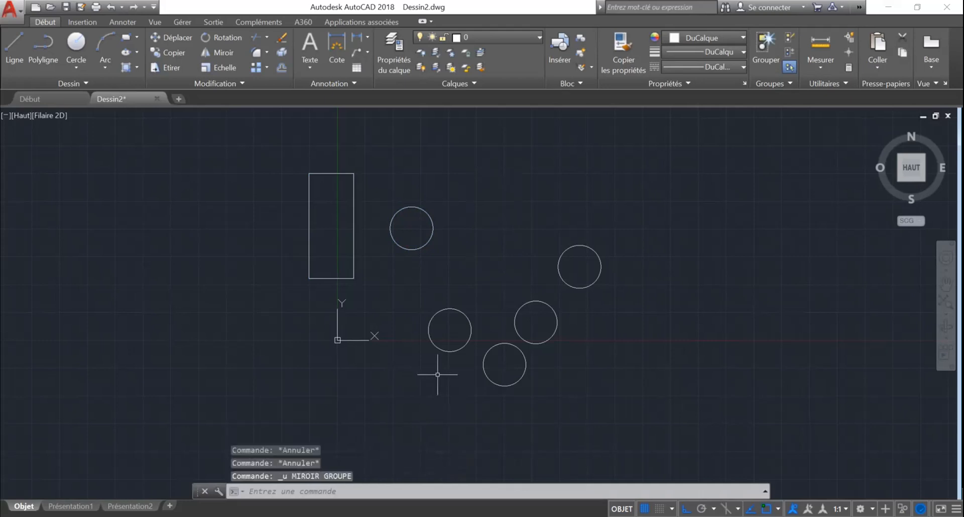
click(472, 149)
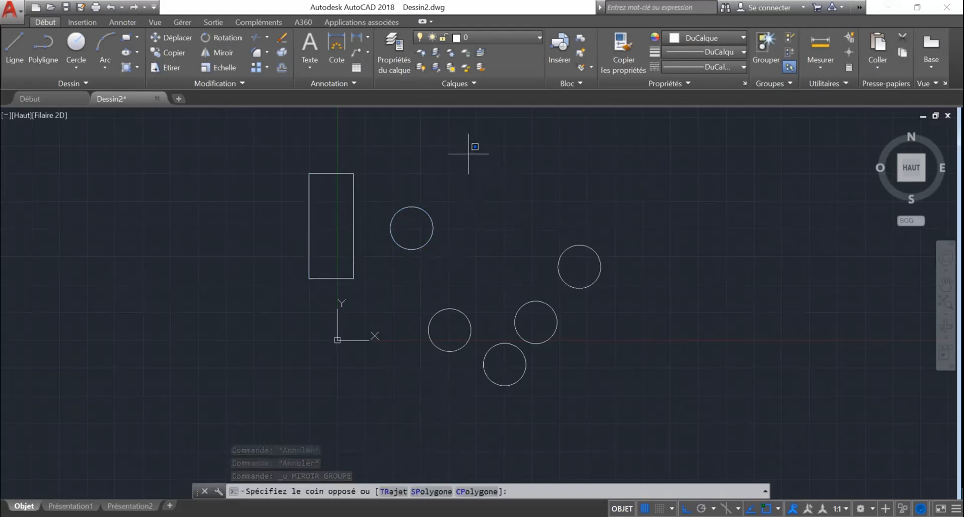
key(Escape)
key(Escape)
key(Escape)
click(470, 175)
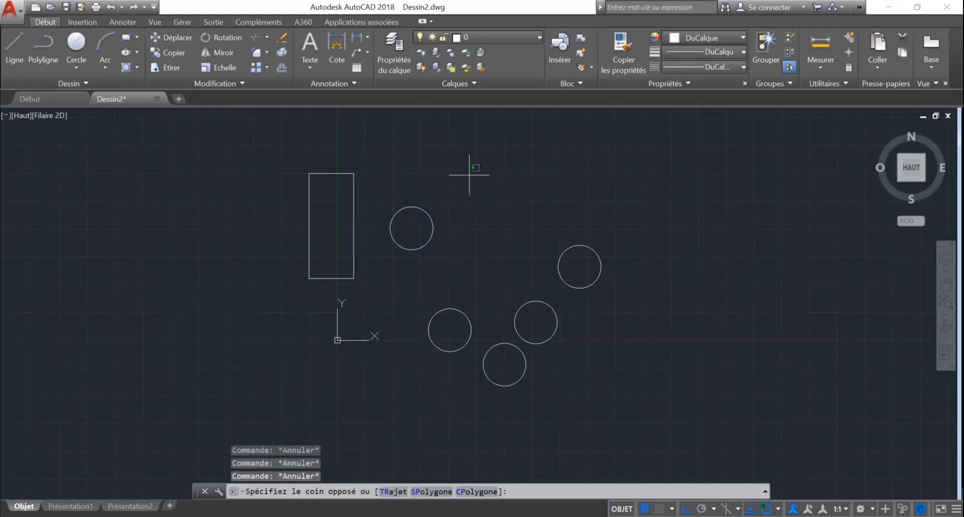
click(475, 252)
key(Escape)
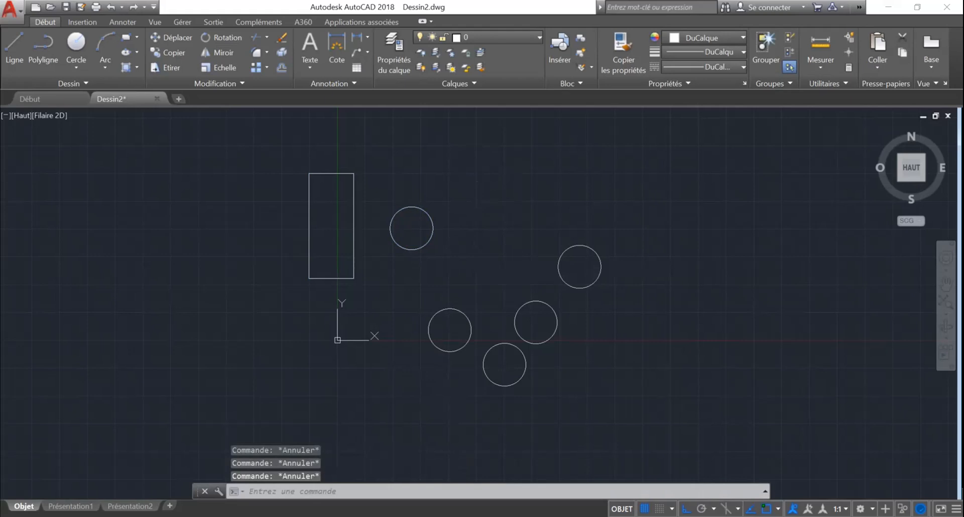
Undo the rectangle's rotation and the two stretch operations, and redo them
key(ctrl+z)
key(ctrl+z)
key(ctrl+z)
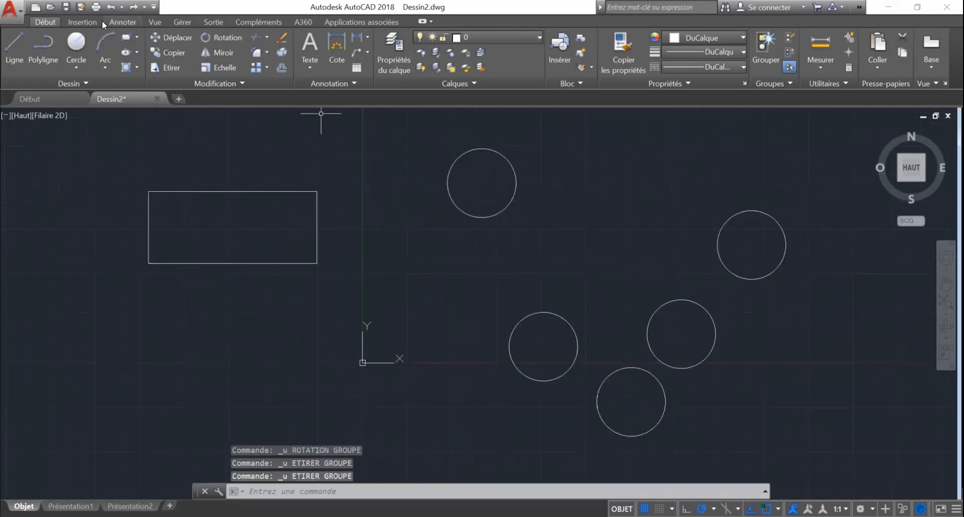
click(132, 8)
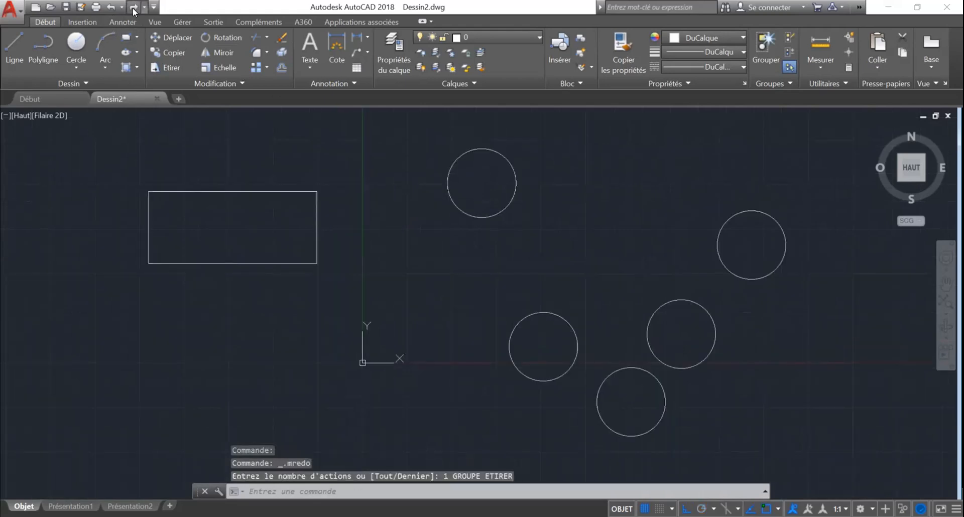
click(133, 7)
click(133, 7)
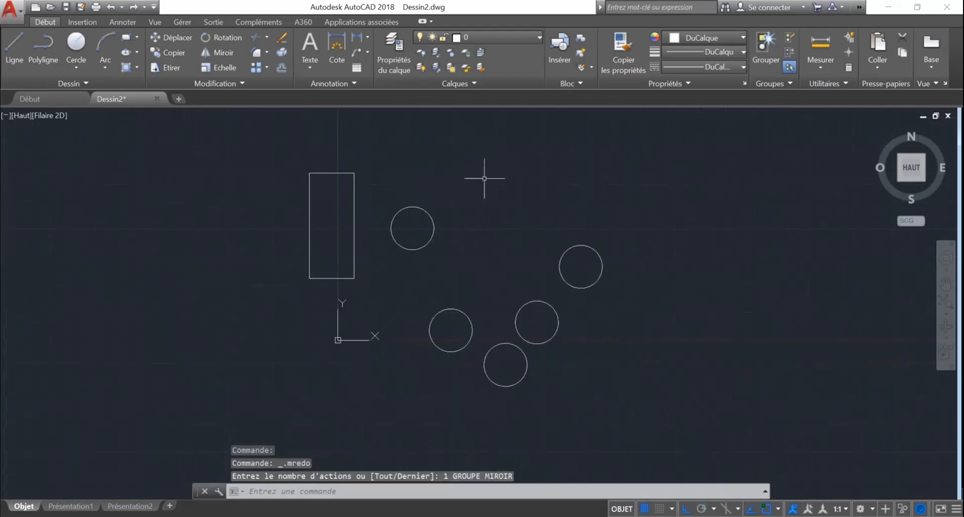
Try to mirror the upright rectangle and the nearest circle about a vertical line at the circle's left quadrant, keeping the source objects
click(496, 148)
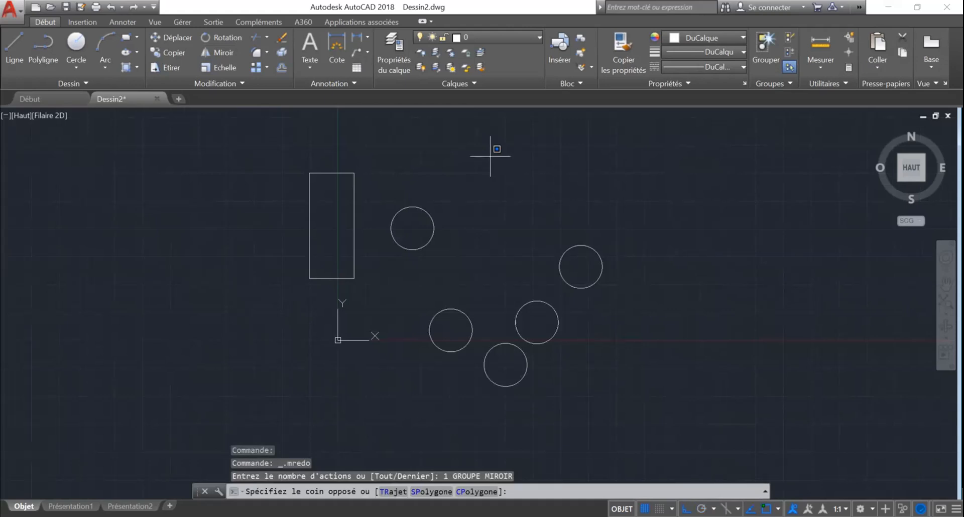
click(309, 261)
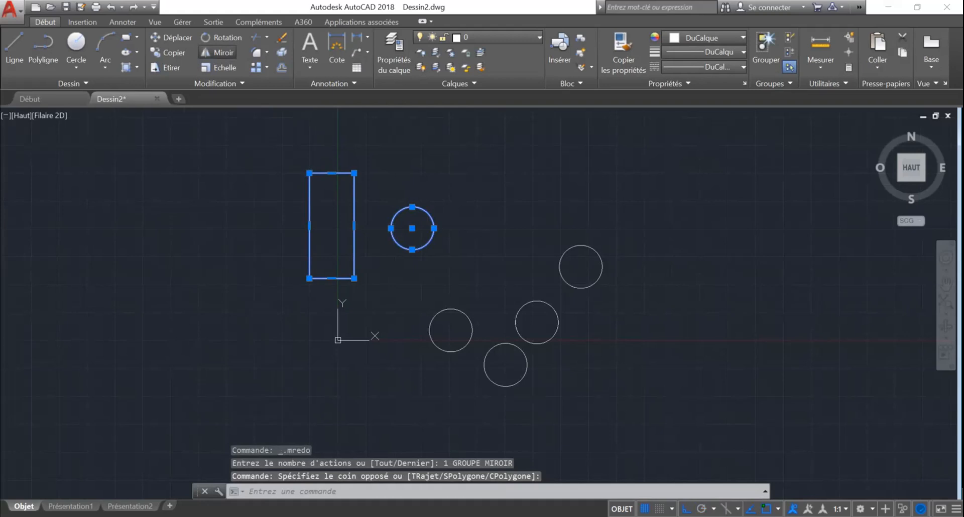
click(217, 53)
click(391, 227)
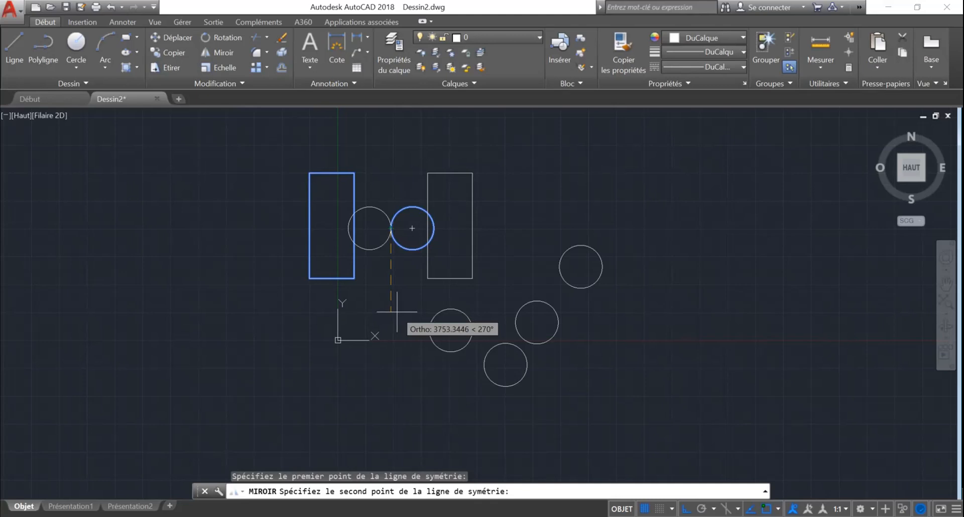
click(391, 340)
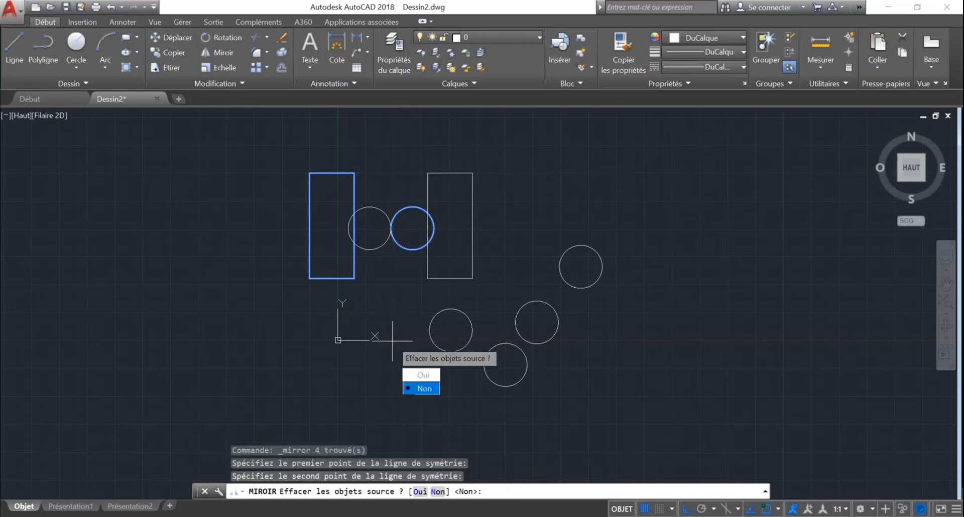
text(N)
key(Return)
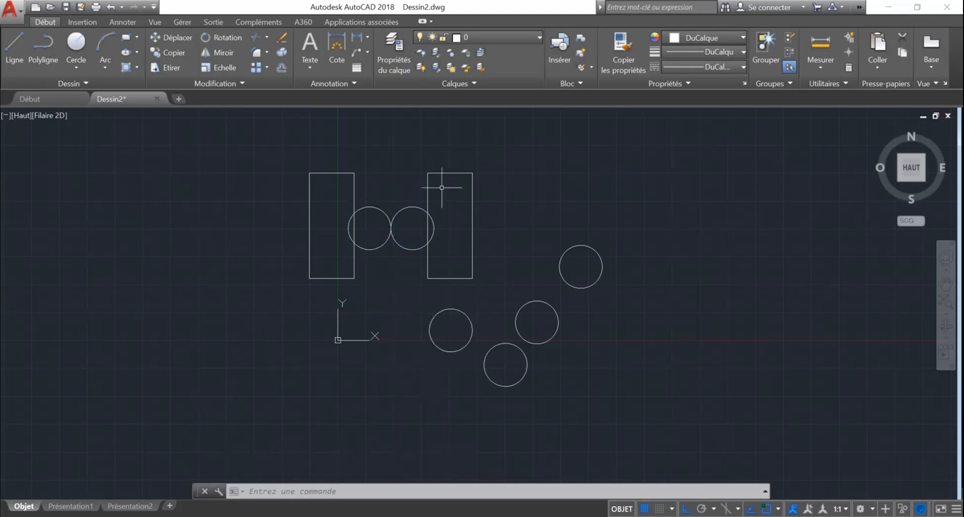
Undo the last mirror of the rectangle and circle
scroll(445, 198, down, 2)
scroll(445, 196, up, 5)
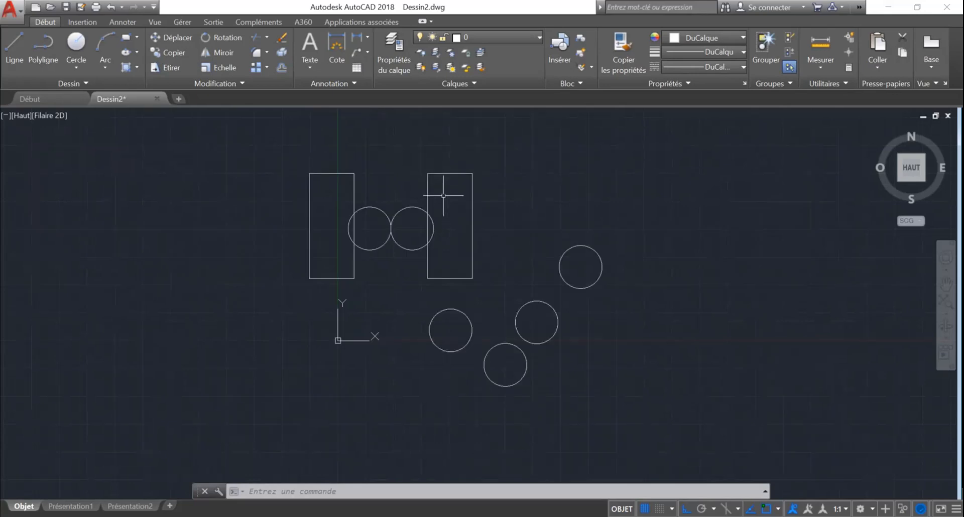
scroll(449, 198, down, 4)
scroll(453, 202, down, 1)
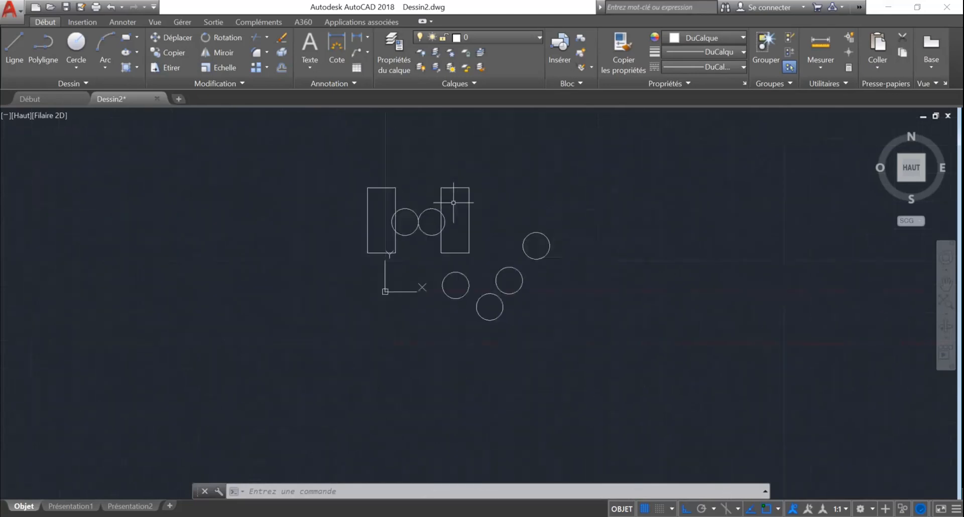
scroll(468, 208, up, 2)
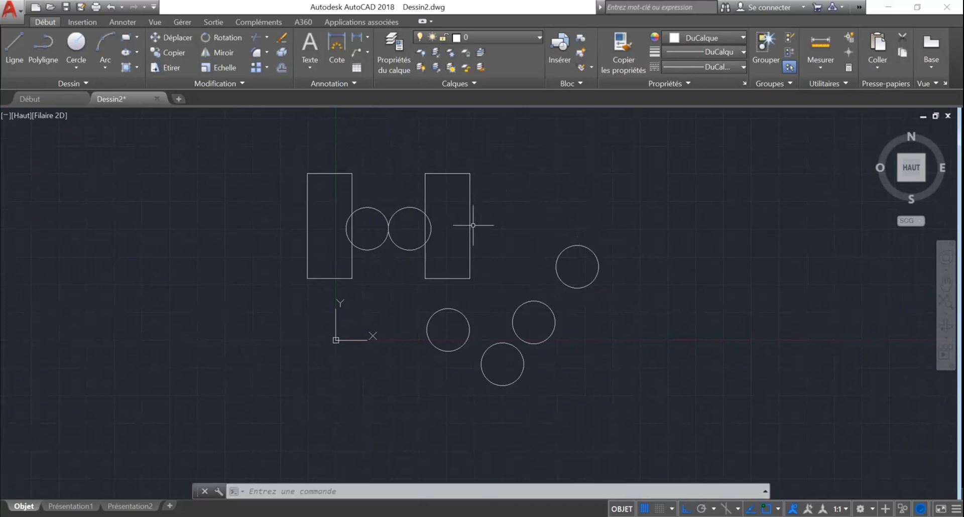
key(ctrl+z)
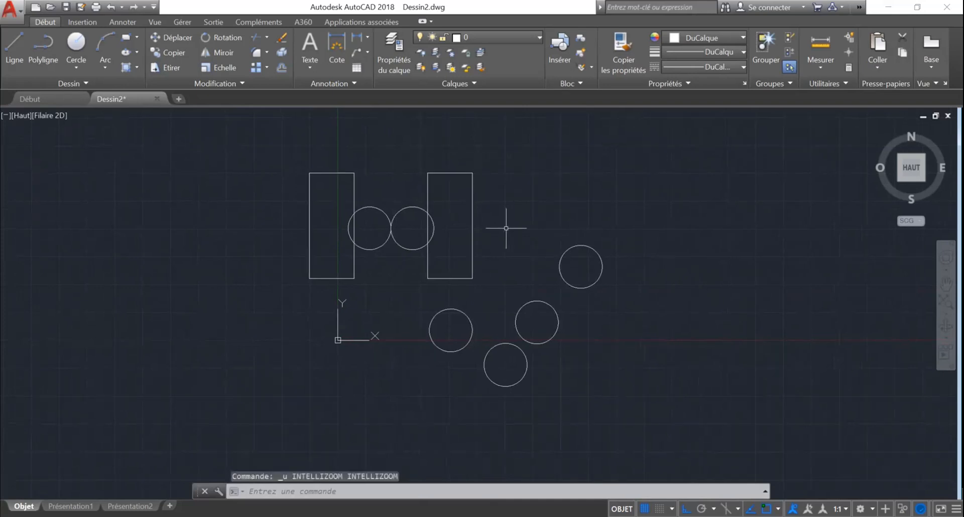
key(ctrl+z)
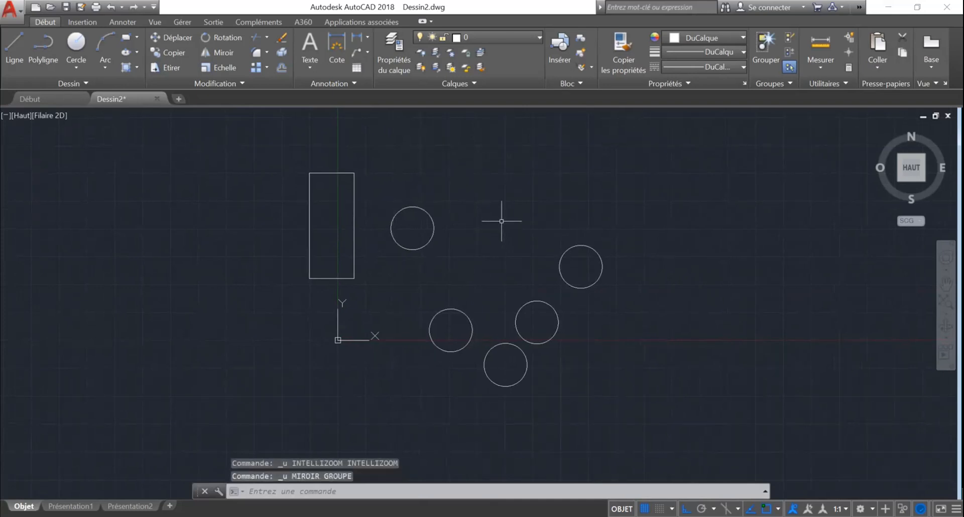
Try to mirror the upright rectangle and the nearest circle about a horizontal line from the rectangle's lower-right corner
click(468, 149)
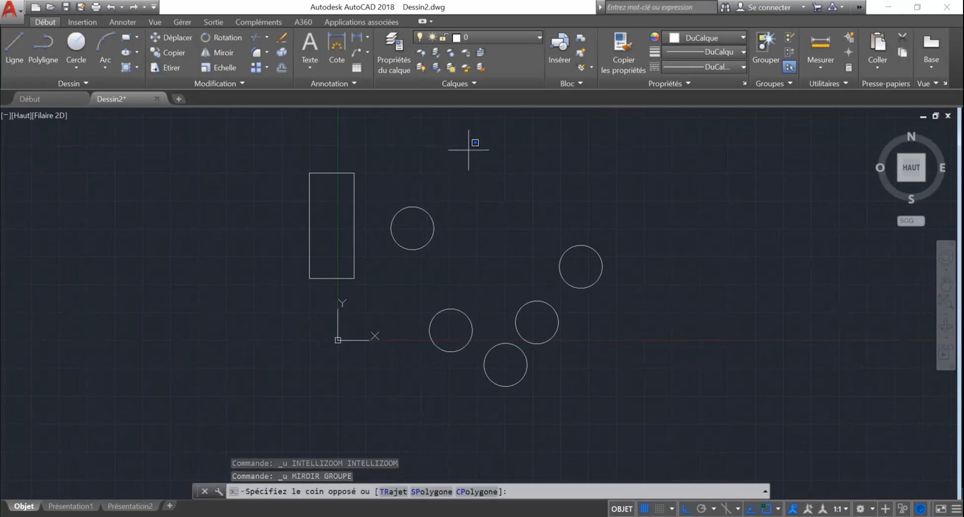
click(281, 281)
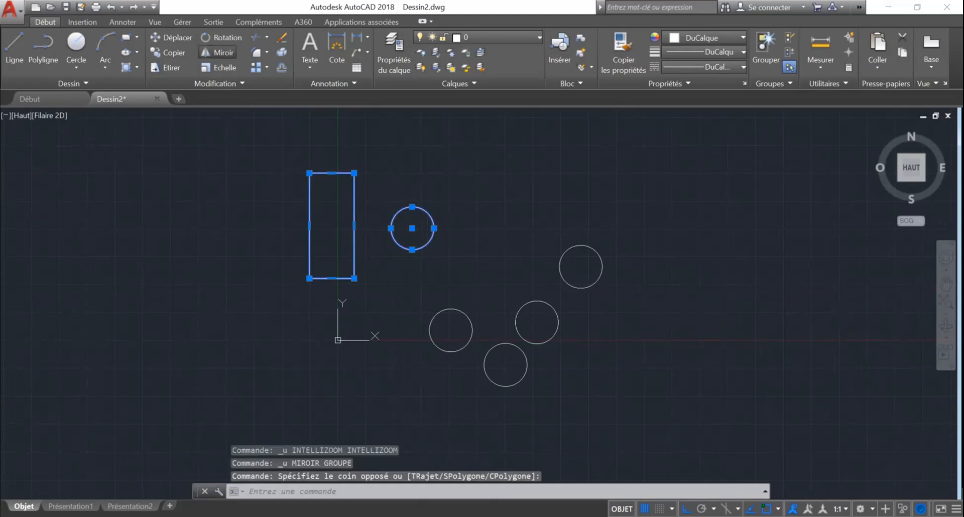
click(218, 52)
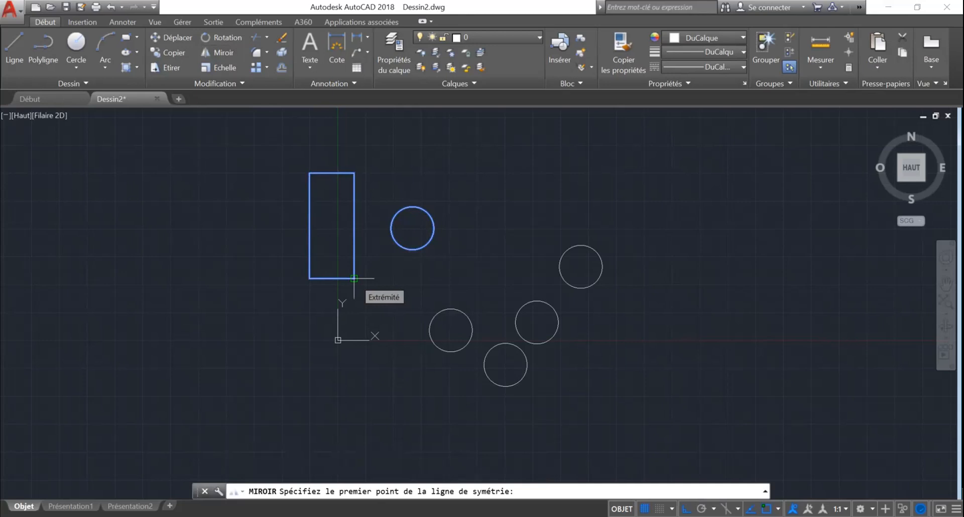
click(354, 278)
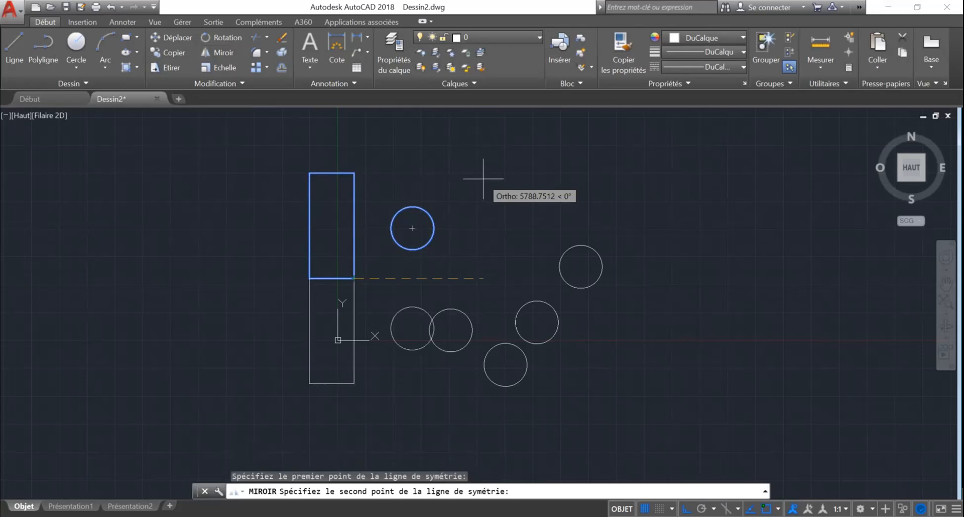
key(Escape)
key(Escape)
key(Escape)
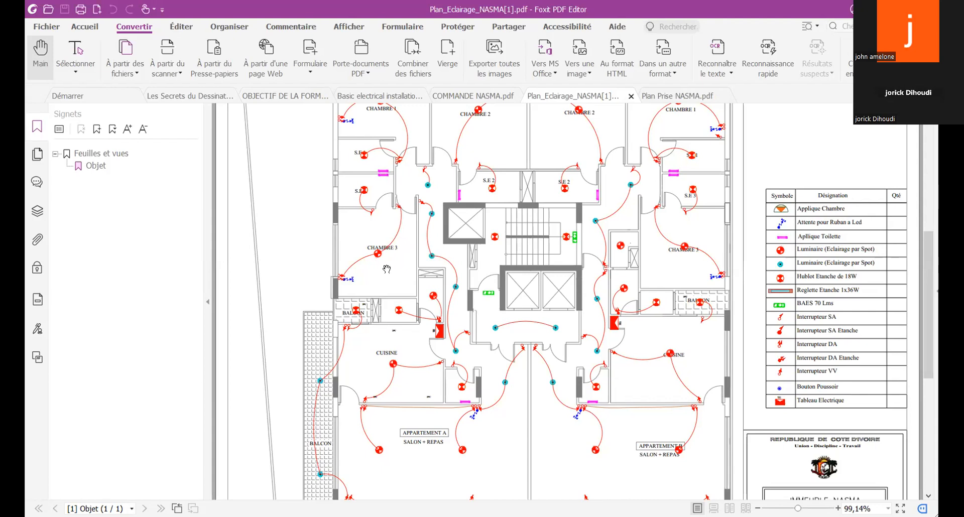
Look over the lighting plan PDF and the training objectives document, and switch to AutoCAD Electrical
scroll(385, 233, down, 1)
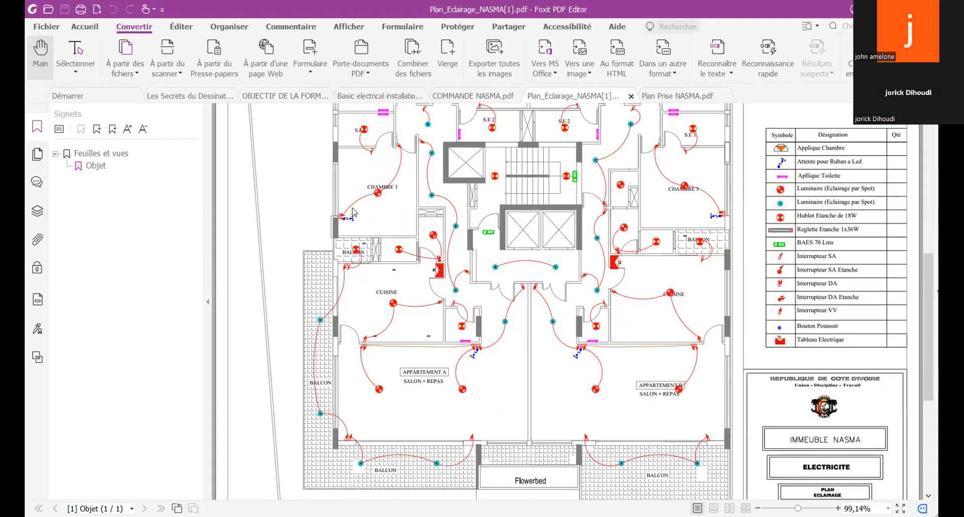
click(311, 101)
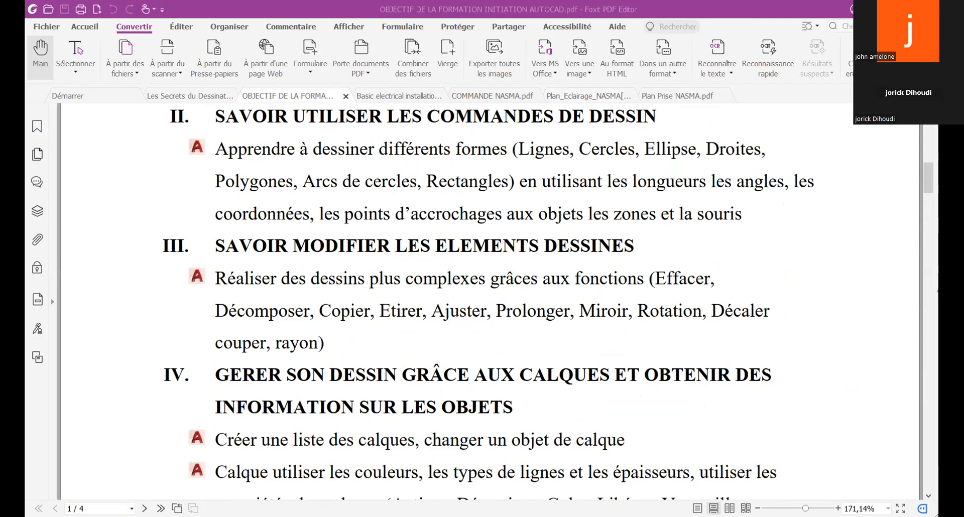
key(alt+Tab)
Examine the circles and triangles drawn near the origin in Drawing2
scroll(456, 308, down, 2)
scroll(459, 304, up, 3)
scroll(341, 223, up, 2)
middle_drag(341, 221, 427, 202)
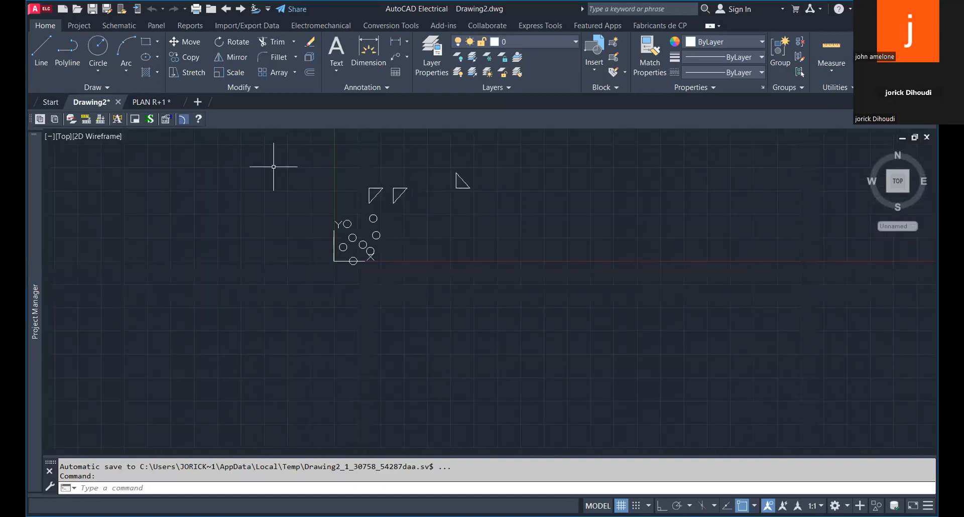
mouse_move(297, 173)
middle_down()
mouse_move(350, 216)
mouse_move(310, 213)
middle_up()
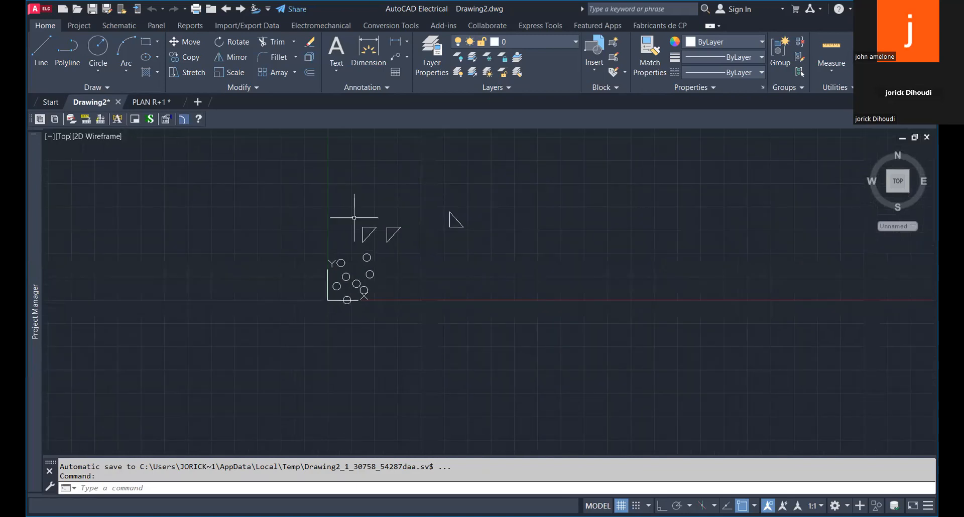
scroll(345, 313, up, 3)
scroll(344, 315, down, 2)
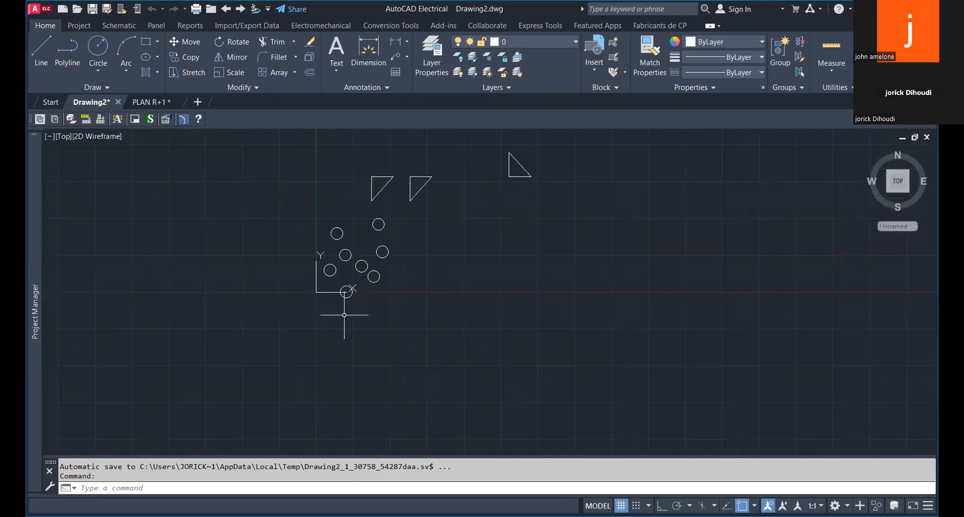
Switch to the PLAN R+1 drawing and examine the electrical symbol legend above the floor plan
click(153, 100)
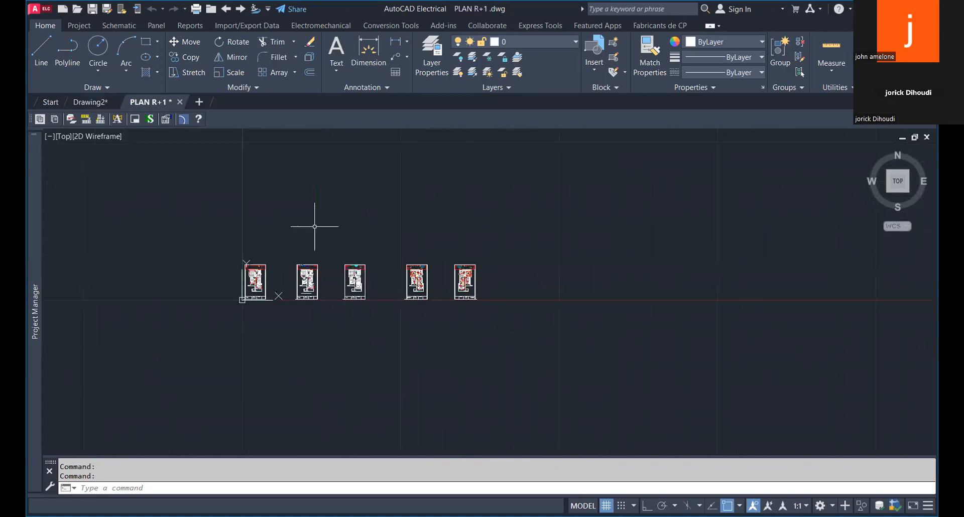
scroll(332, 259, up, 2)
scroll(257, 218, up, 5)
middle_drag(461, 297, 218, 265)
scroll(217, 265, down, 2)
middle_drag(502, 301, 267, 269)
middle_drag(438, 271, 416, 271)
scroll(586, 226, up, 4)
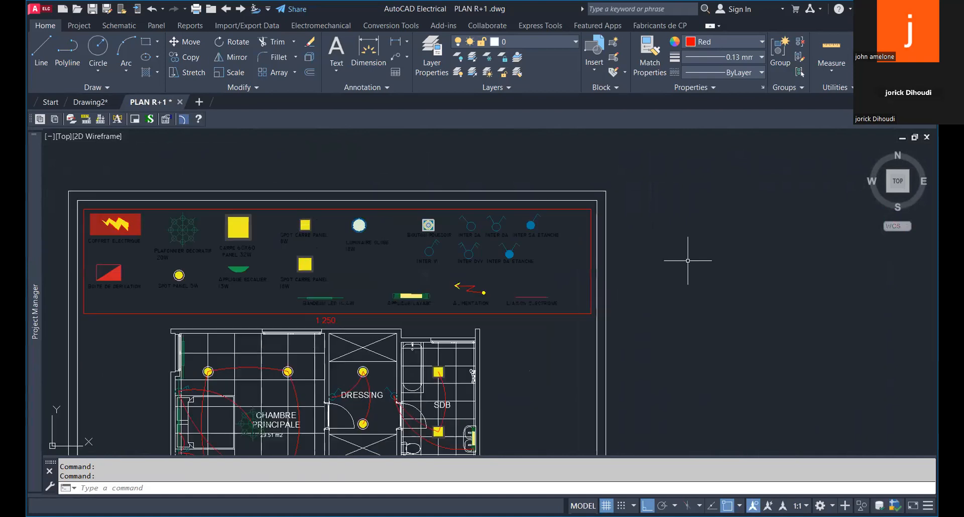
Examine the neighbouring plan sheets and the Luminaire Globe 18W label in the unmirrored plan's symbol legend
scroll(714, 264, down, 4)
middle_drag(652, 254, 377, 222)
scroll(637, 241, down, 4)
mouse_move(795, 274)
middle_down()
mouse_move(604, 261)
mouse_move(699, 244)
middle_up()
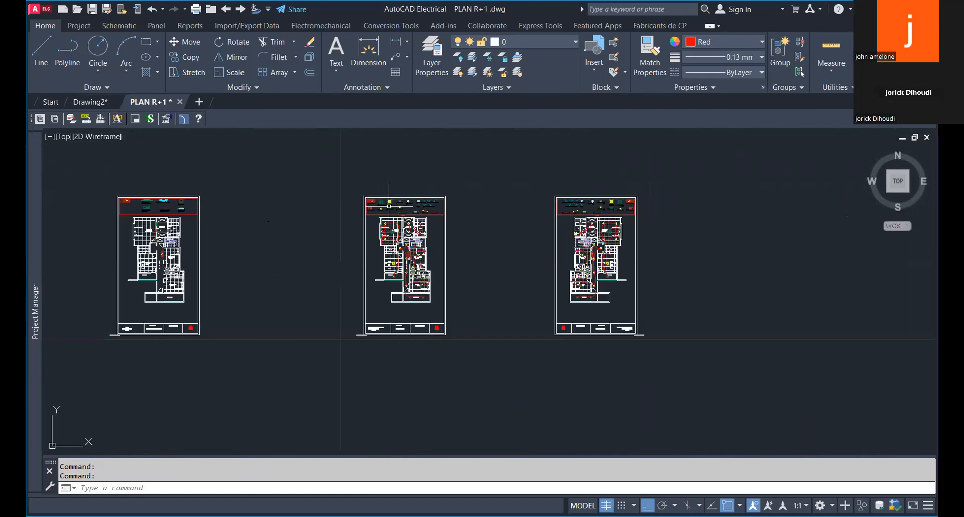
scroll(438, 203, up, 4)
scroll(332, 201, up, 4)
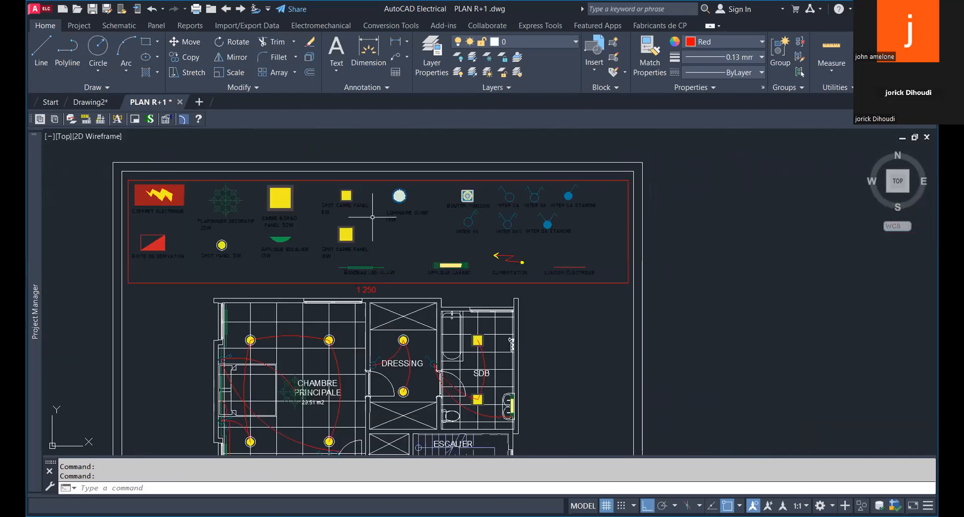
scroll(372, 217, up, 6)
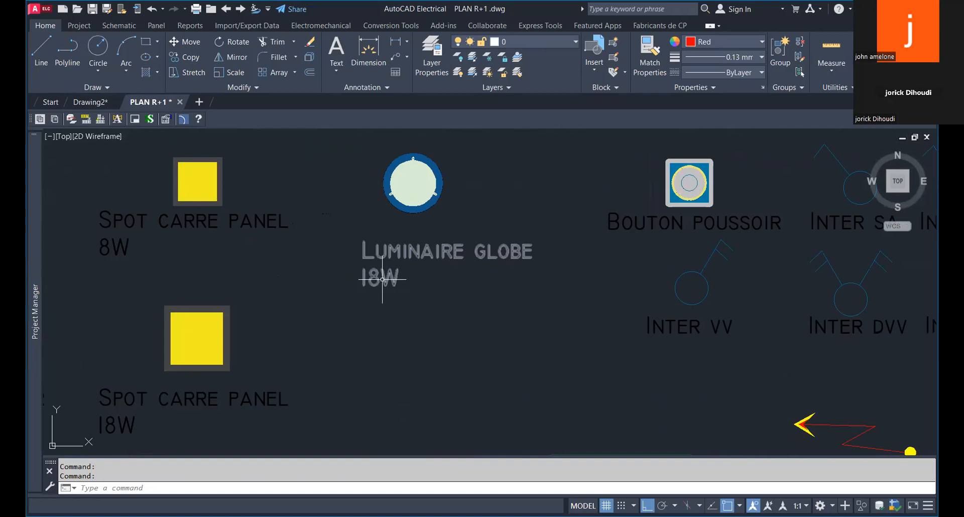
scroll(383, 282, down, 3)
scroll(372, 275, up, 3)
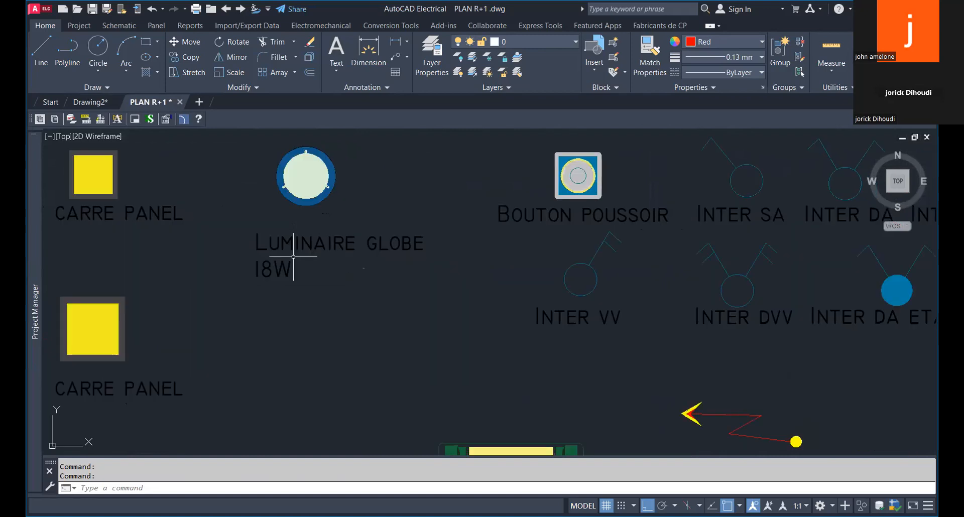
mouse_move(293, 247)
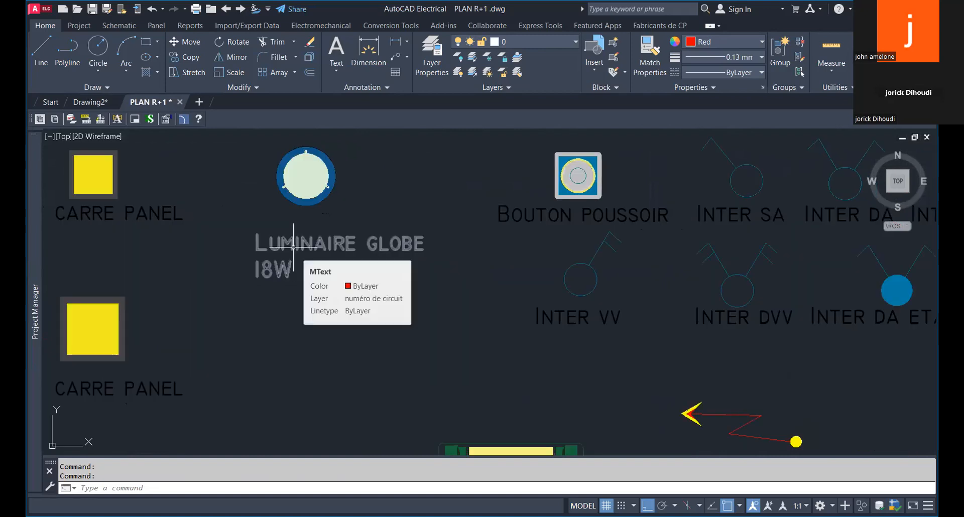
scroll(427, 261, down, 4)
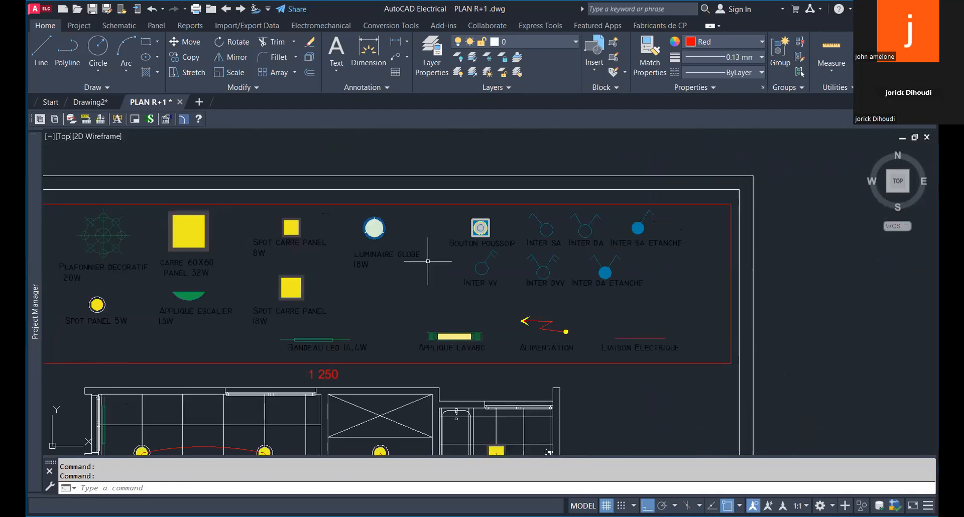
scroll(401, 261, up, 5)
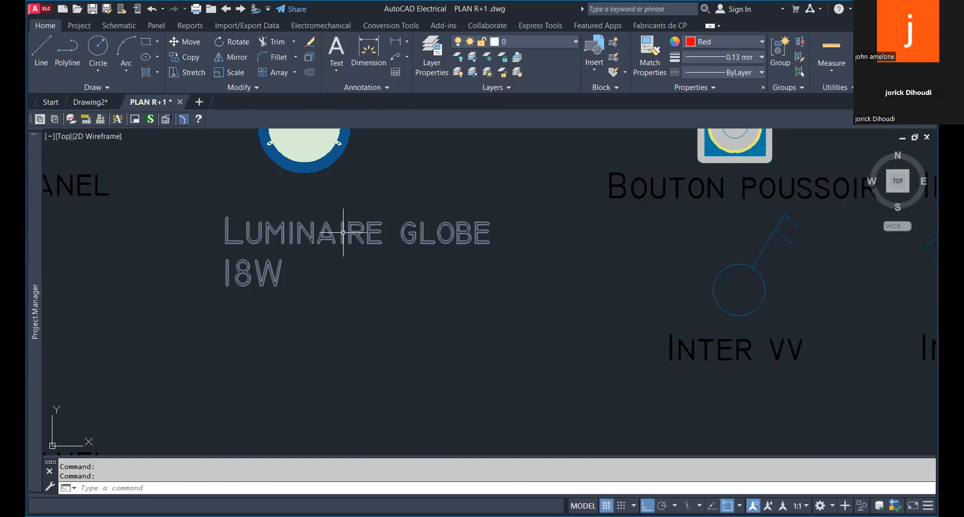
scroll(335, 287, down, 4)
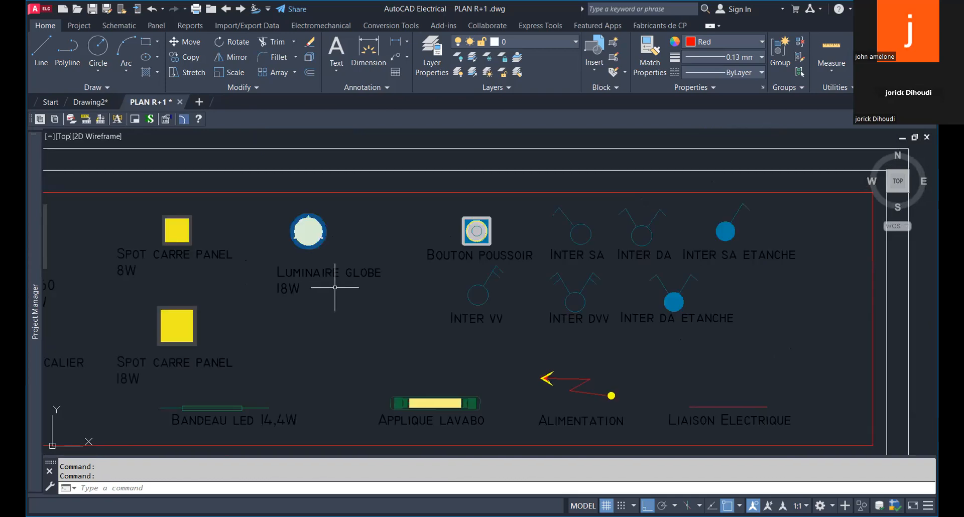
scroll(391, 270, down, 5)
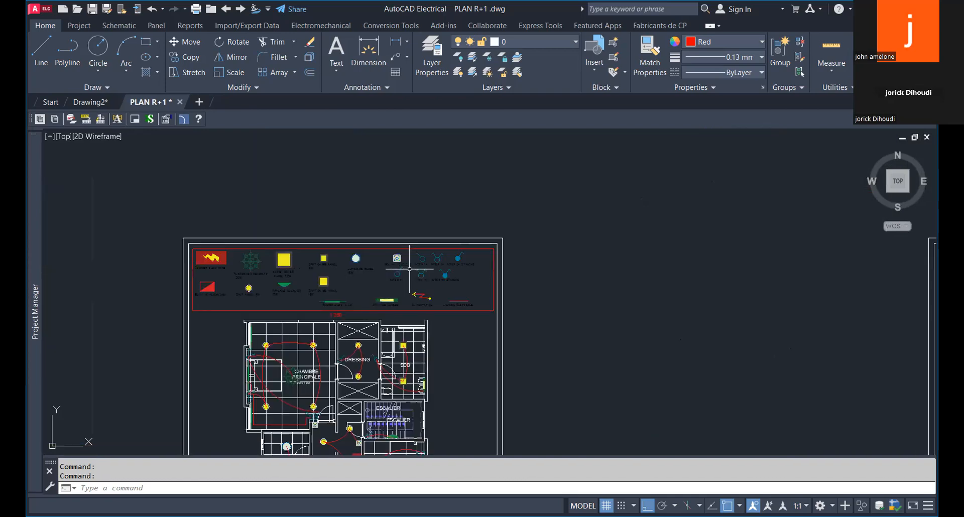
Open the mirrored plan's Luminaire Globe 18W label for editing, join its two lines and split them again before 18W
scroll(381, 274, down, 4)
scroll(442, 231, up, 9)
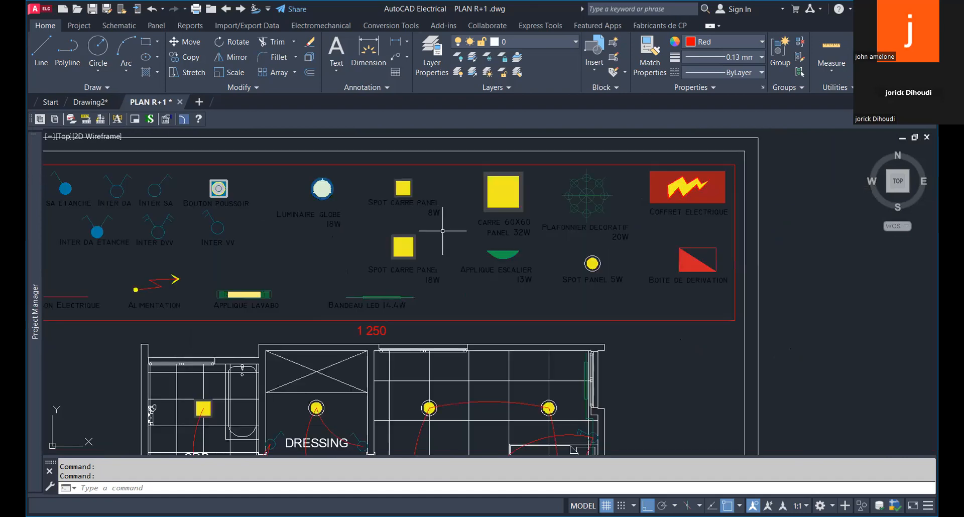
scroll(329, 231, up, 6)
middle_drag(324, 229, 353, 270)
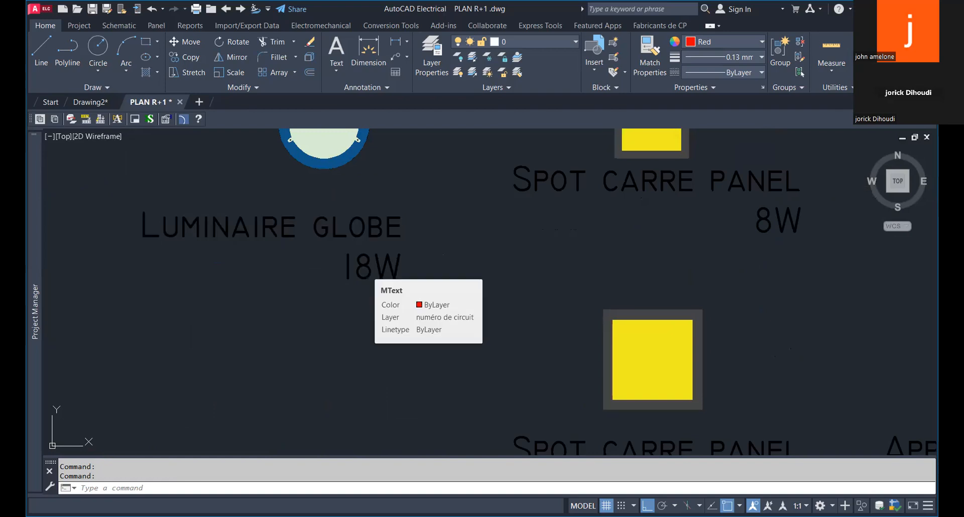
click(365, 268)
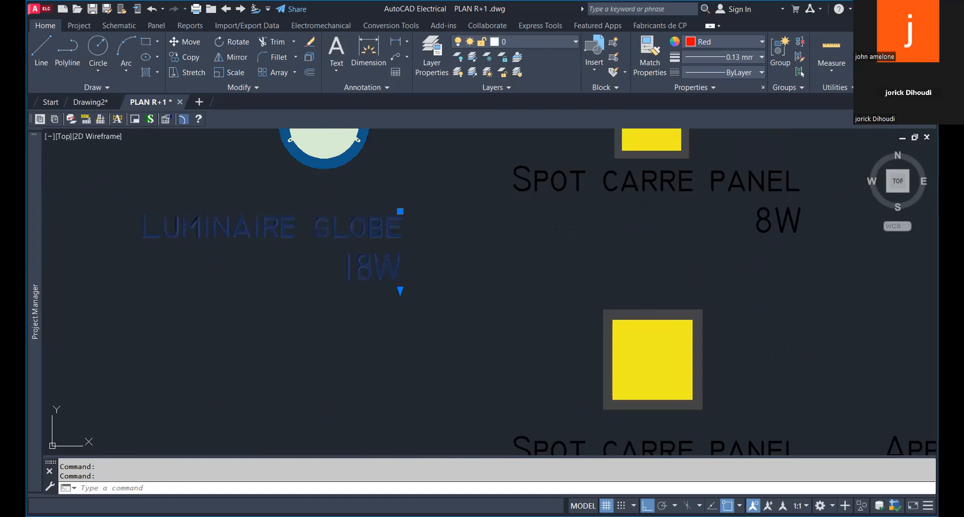
double_click(326, 261)
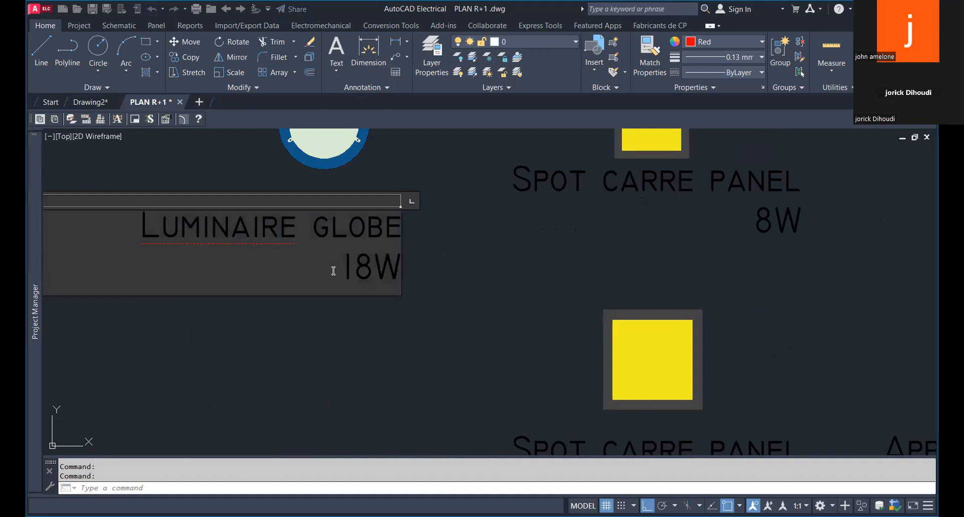
scroll(333, 271, down, 3)
key(BackSpace)
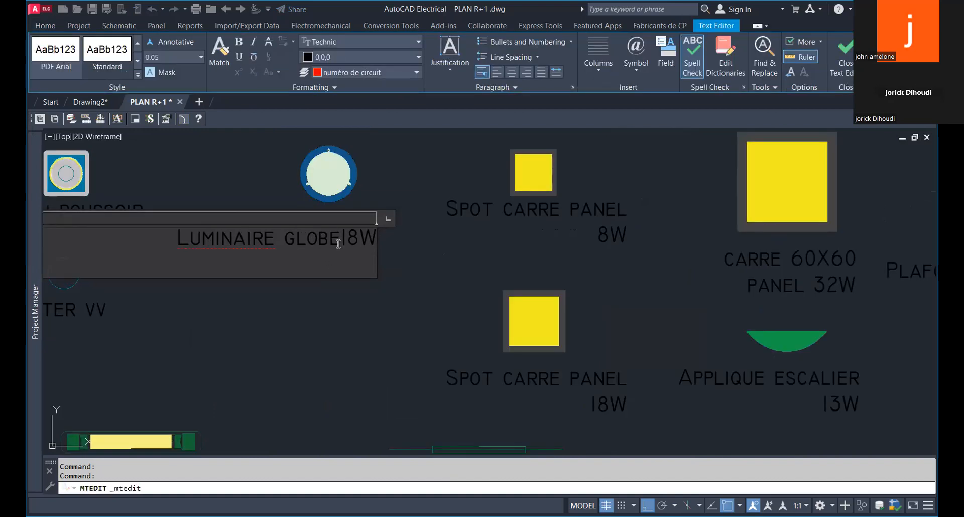
key(Return)
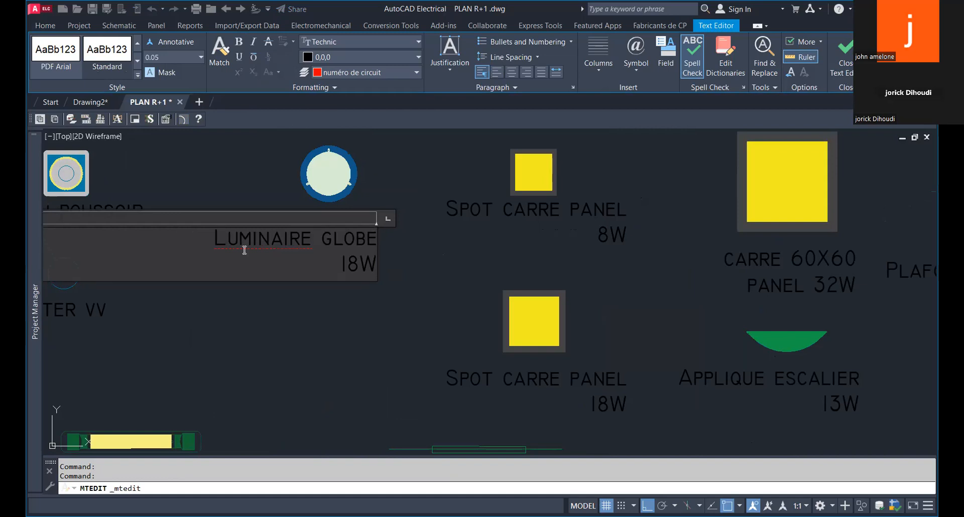
Try centring the paragraph of the mirrored Luminaire Globe label and leave the text editor without saving
scroll(245, 250, down, 4)
scroll(245, 250, up, 2)
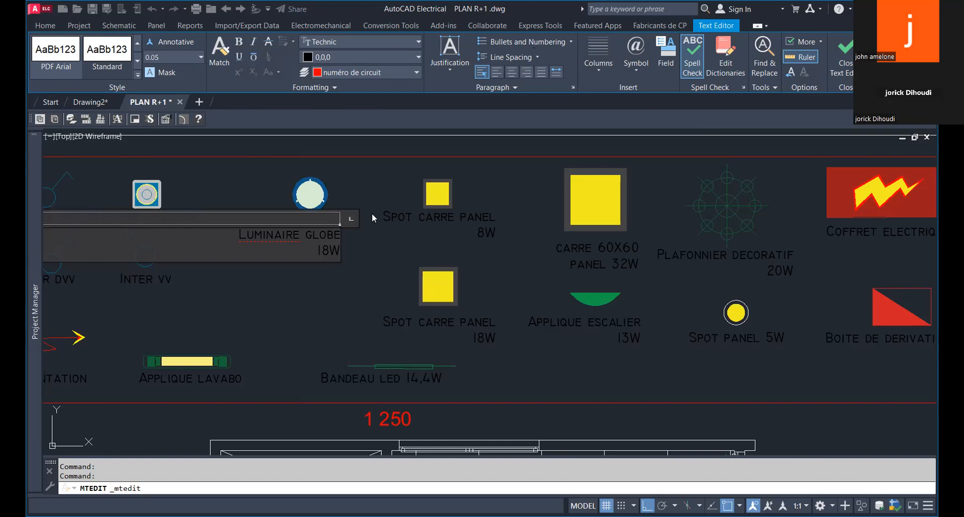
click(512, 78)
scroll(387, 221, down, 2)
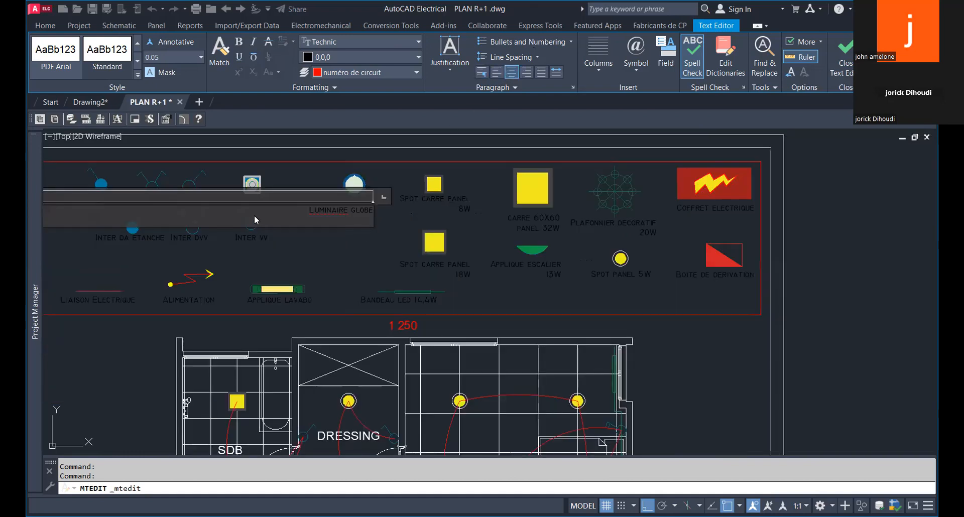
scroll(254, 219, down, 5)
scroll(305, 218, down, 5)
scroll(451, 299, up, 5)
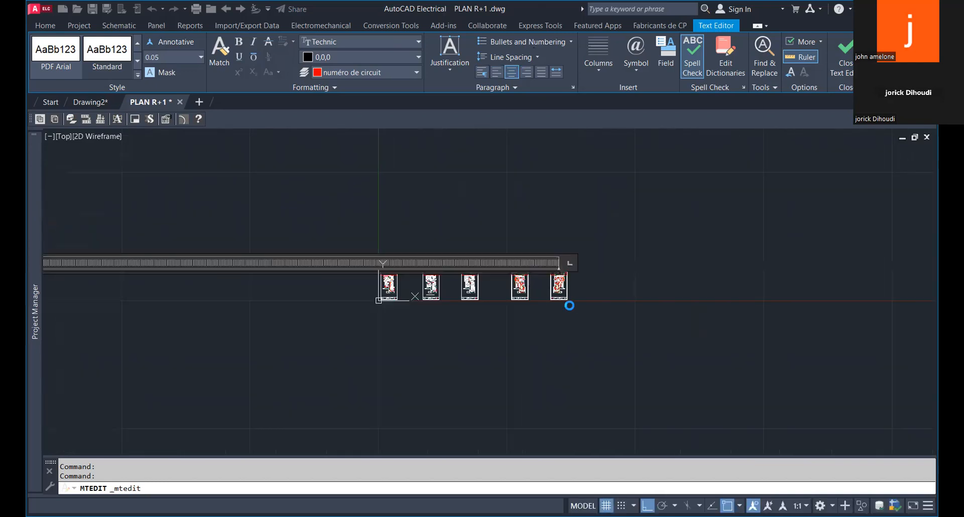
key(Escape)
click(580, 276)
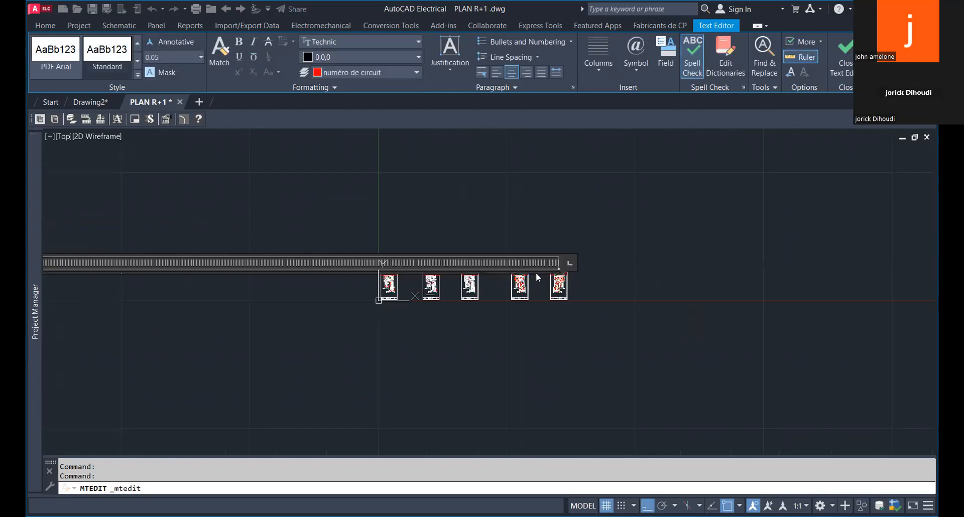
click(539, 278)
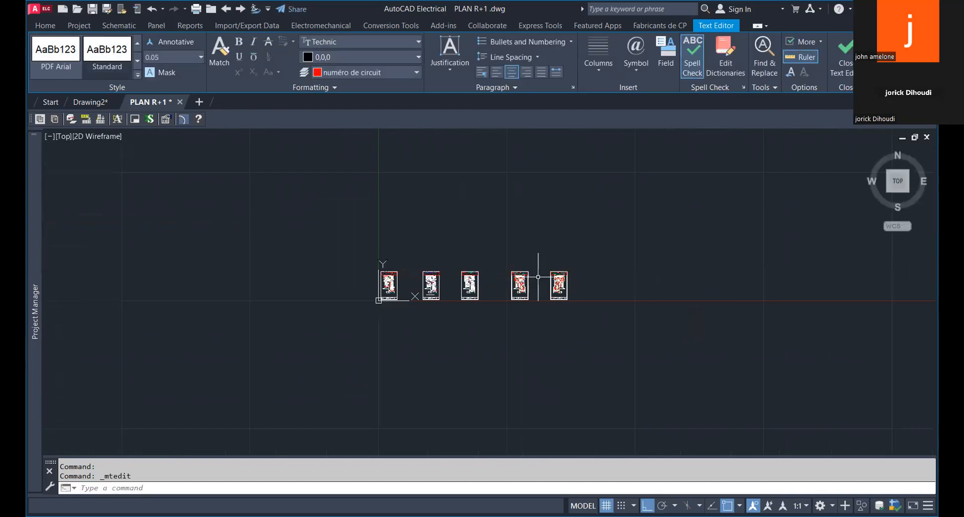
Examine the mirrored plan's symbol legend, checking the placement and alignment of its labels
scroll(537, 277, up, 2)
scroll(552, 279, up, 8)
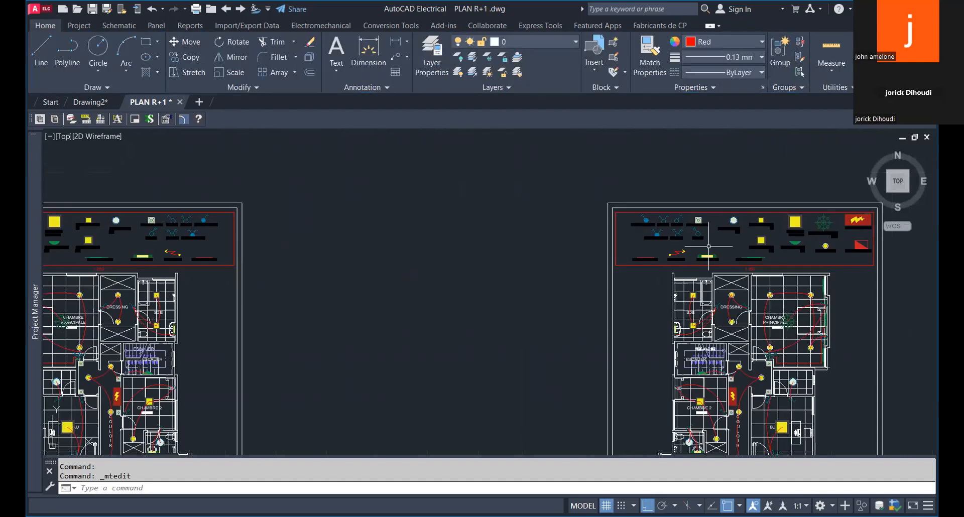
scroll(862, 238, up, 4)
scroll(335, 229, down, 4)
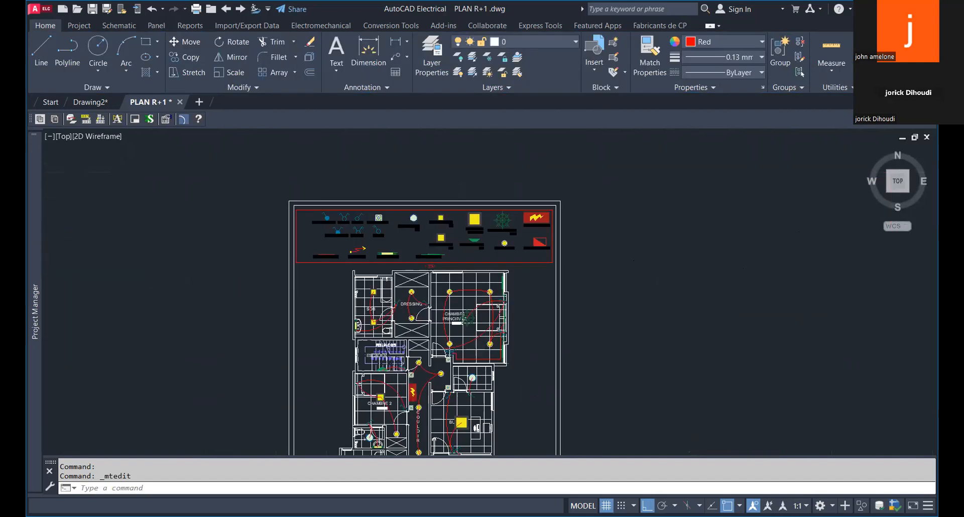
scroll(387, 234, up, 4)
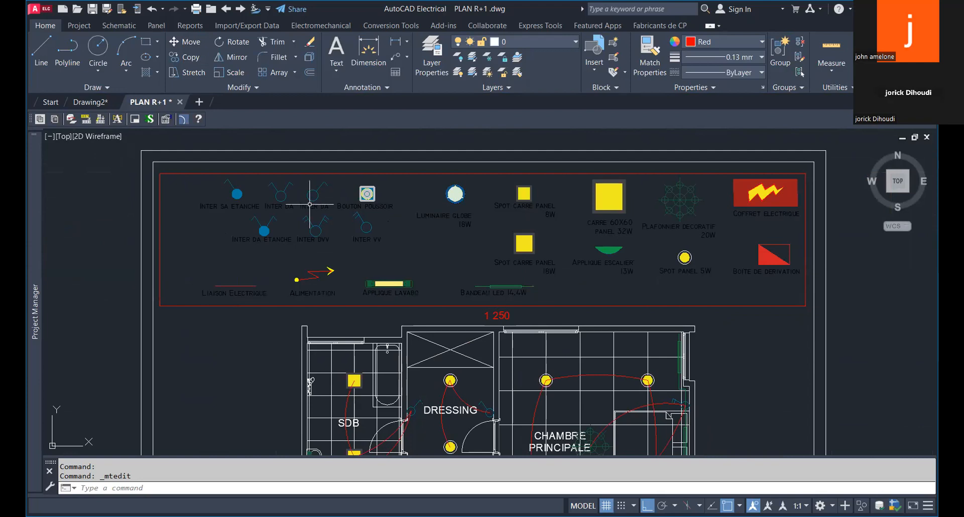
scroll(310, 205, up, 4)
scroll(512, 243, down, 2)
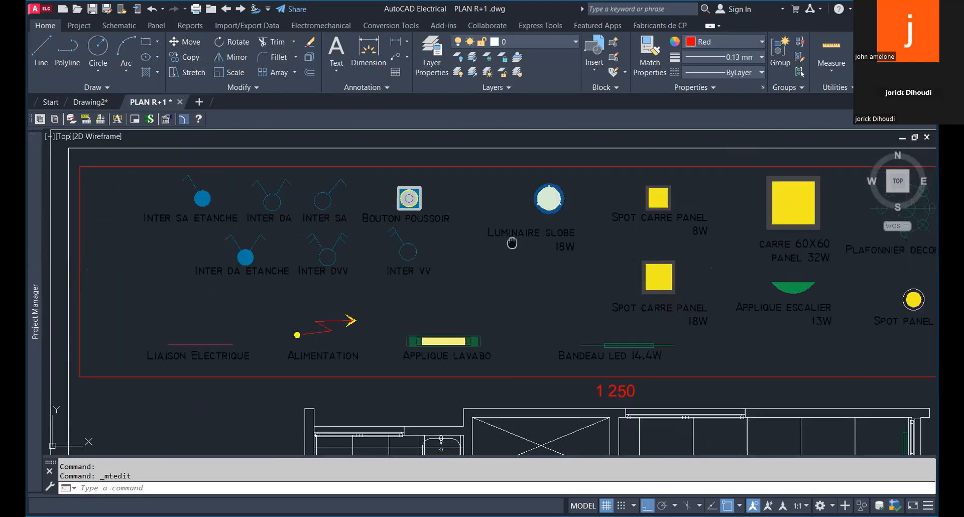
middle_drag(512, 243, 359, 219)
scroll(376, 201, down, 4)
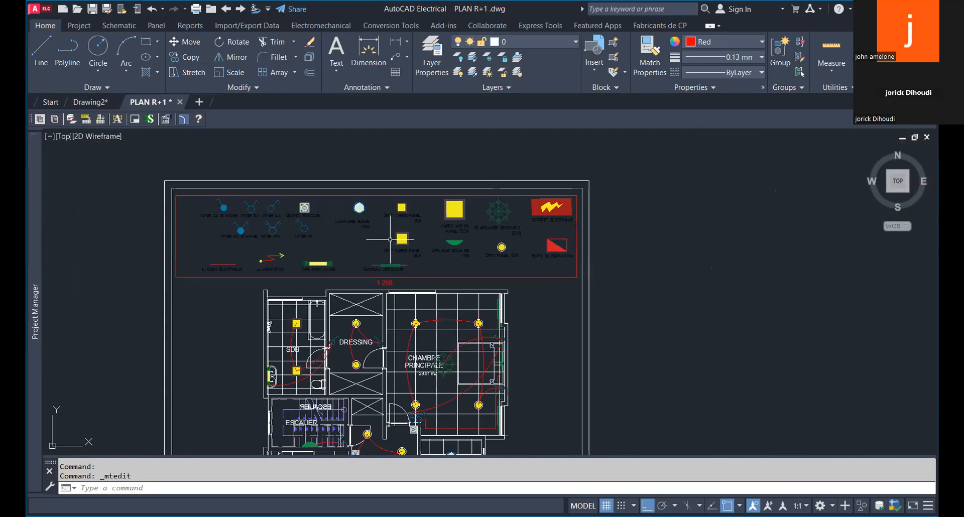
scroll(445, 202, down, 4)
scroll(445, 203, up, 8)
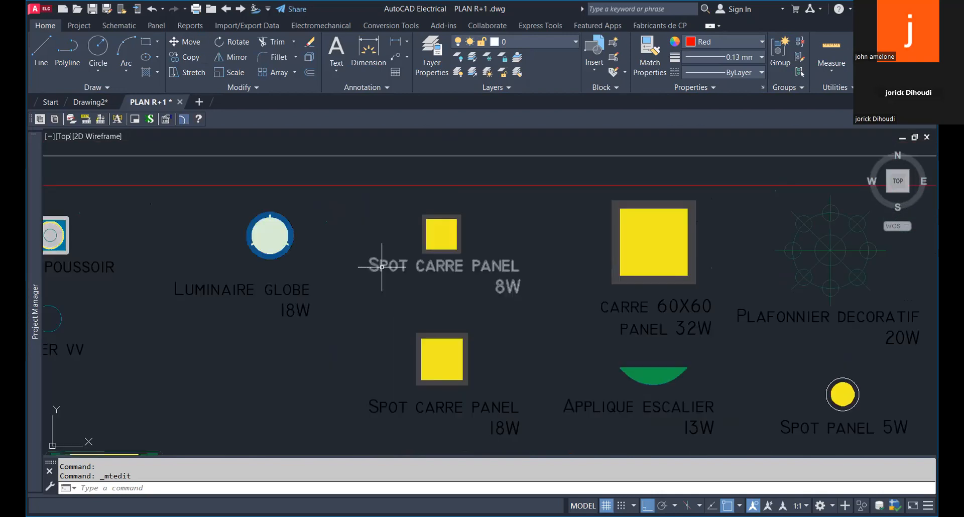
scroll(453, 256, down, 2)
scroll(454, 256, down, 5)
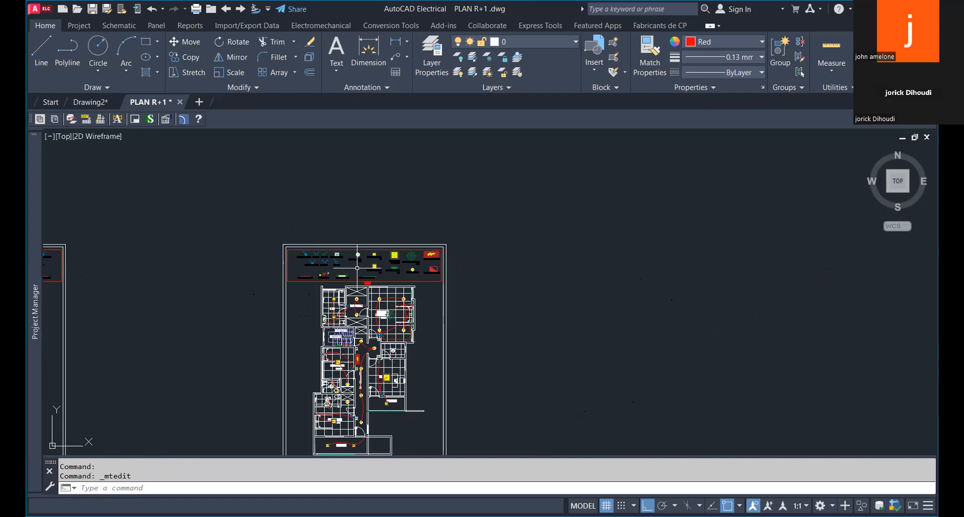
Erase the mirrored floor plan copy together with its outer frame
middle_drag(357, 268, 406, 221)
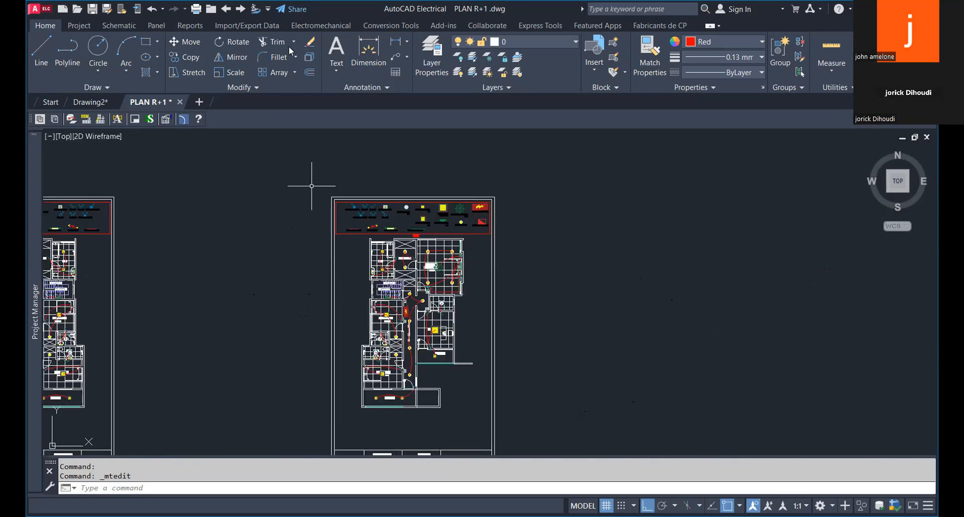
scroll(483, 186, down, 2)
click(507, 379)
click(377, 173)
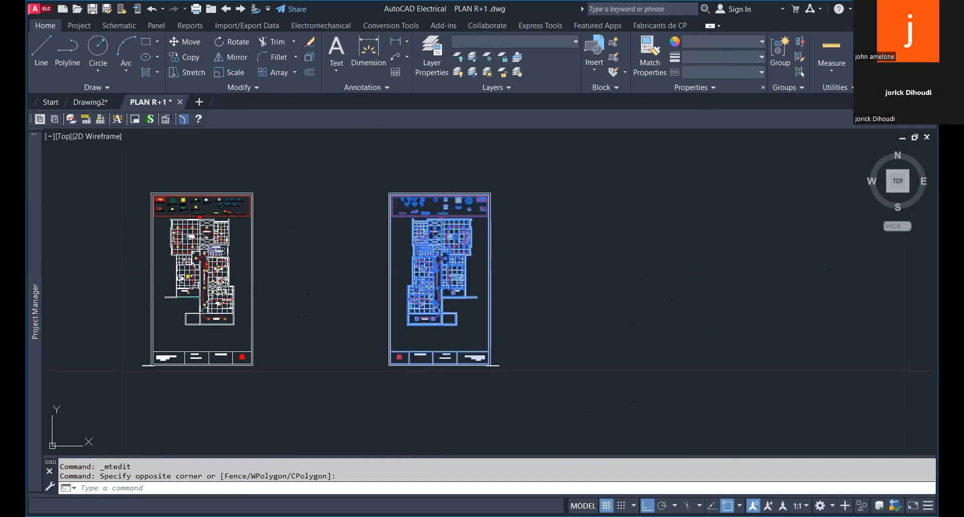
key(Delete)
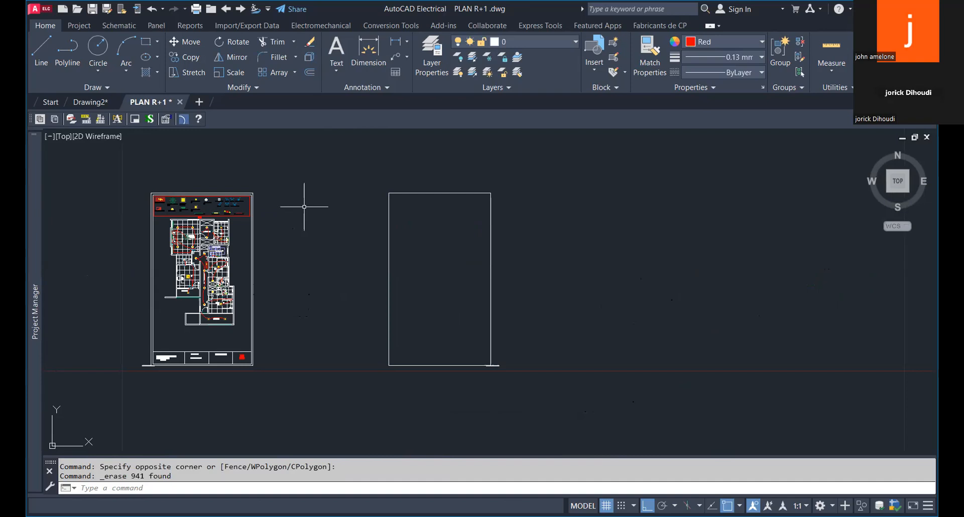
key(Delete)
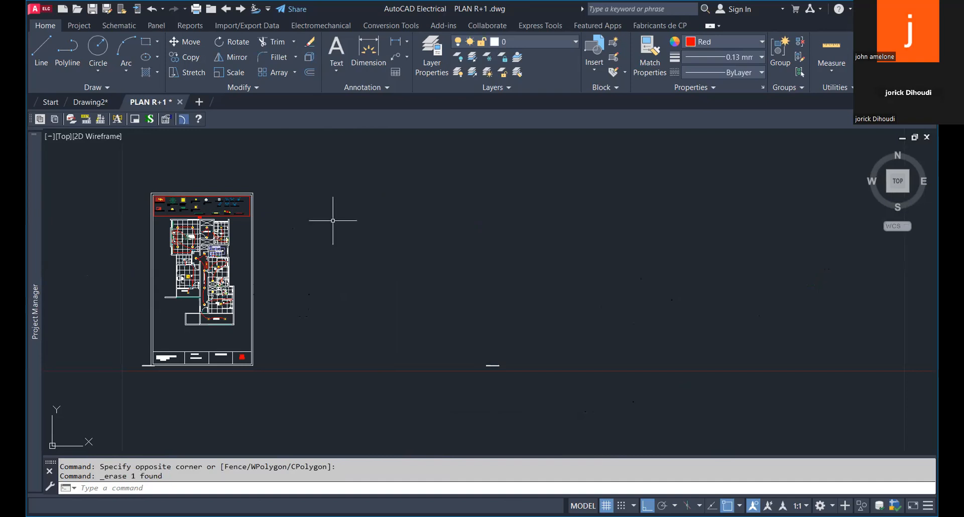
scroll(333, 220, up, 3)
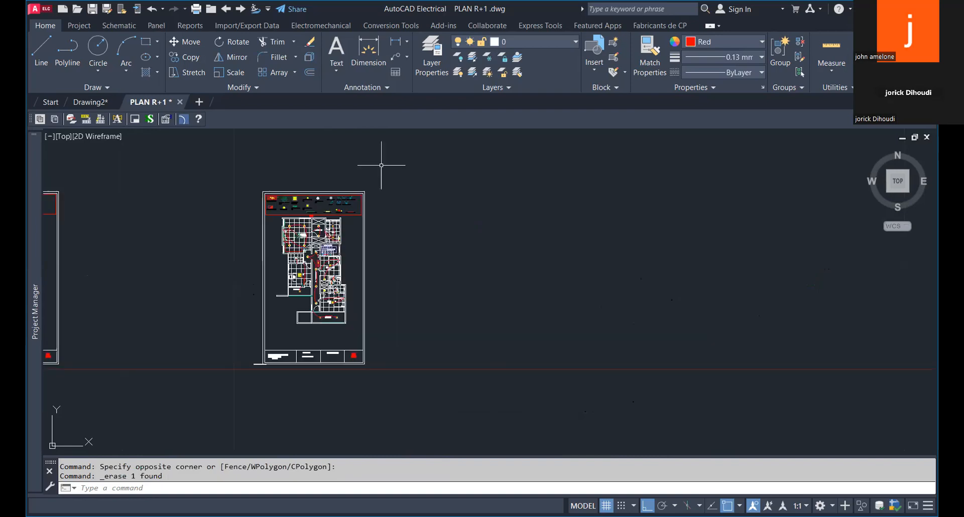
double_click(484, 162)
scroll(295, 185, up, 4)
mouse_move(295, 185)
middle_down()
mouse_move(370, 203)
mouse_move(247, 145)
middle_up()
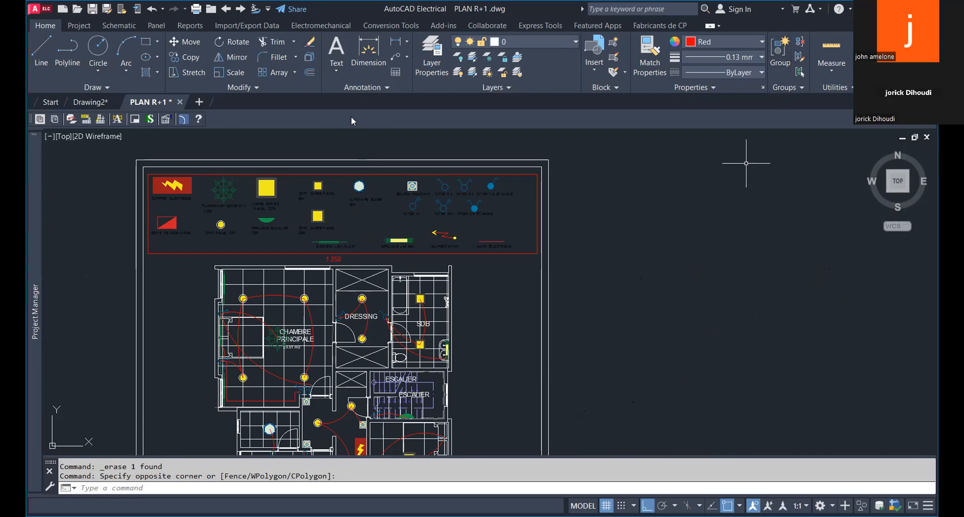
scroll(271, 156, down, 4)
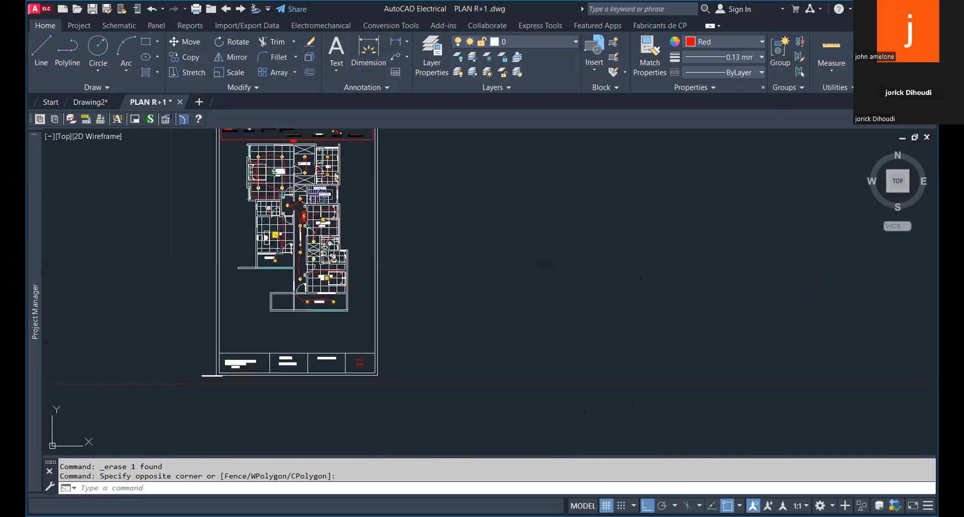
middle_drag(245, 158, 242, 216)
click(174, 139)
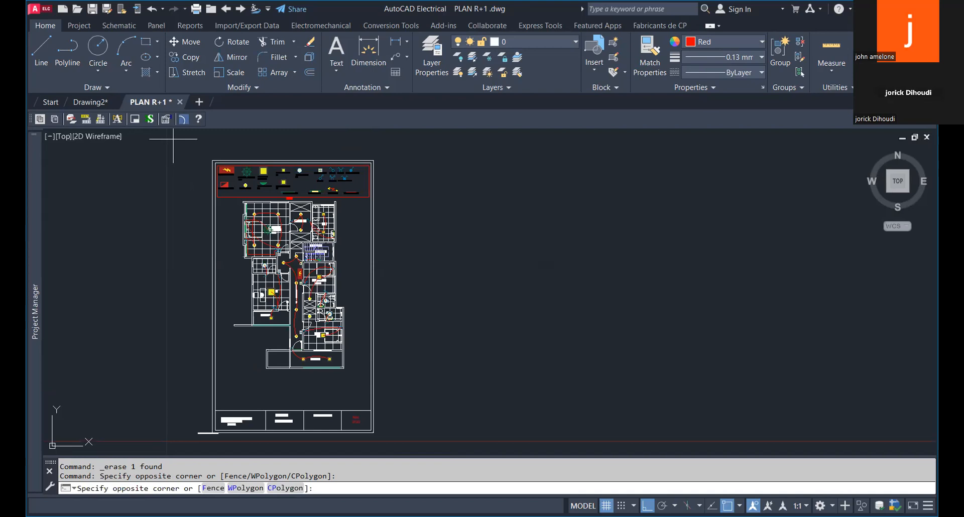
key(Escape)
key(Escape)
Group all objects of the original electrical floor plan together with its legend, title block and outer frame
scroll(506, 172, down, 2)
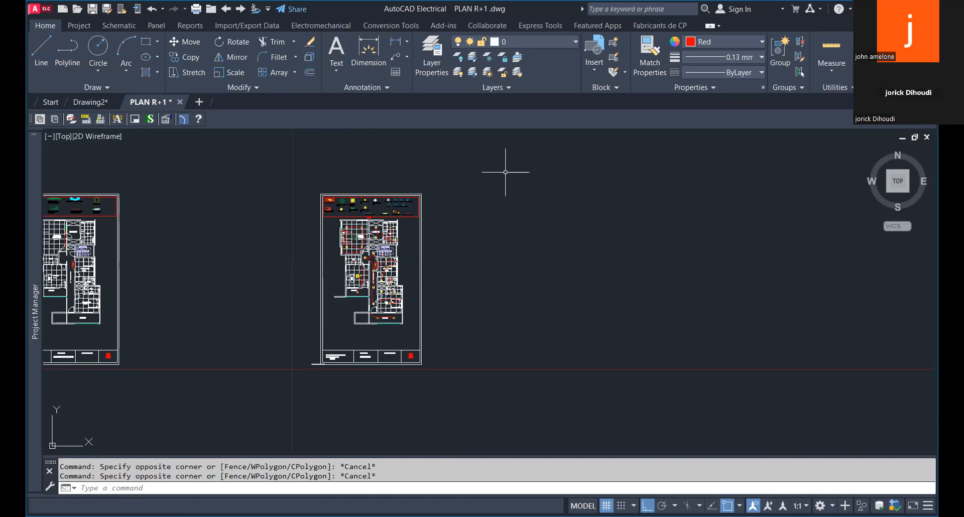
click(505, 172)
click(286, 392)
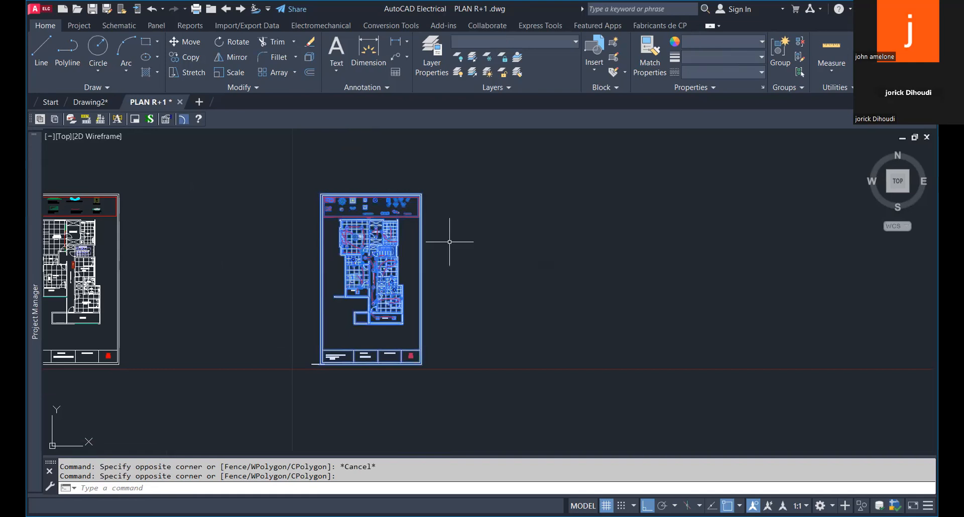
right_click(449, 242)
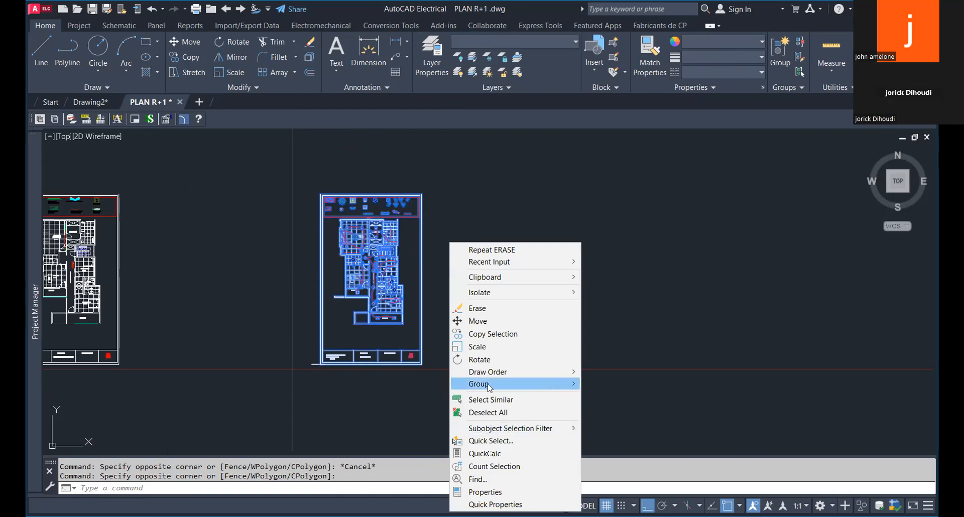
mouse_move(488, 385)
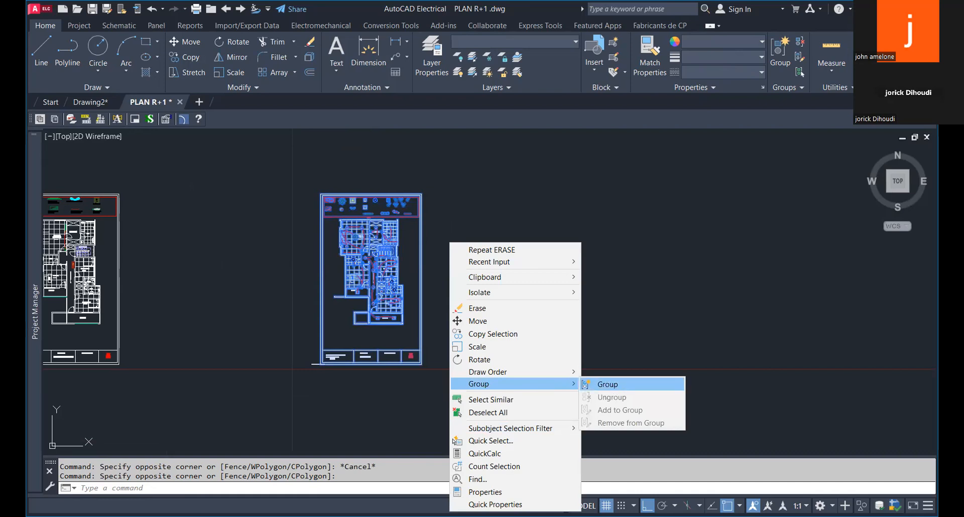
click(614, 385)
scroll(422, 230, up, 6)
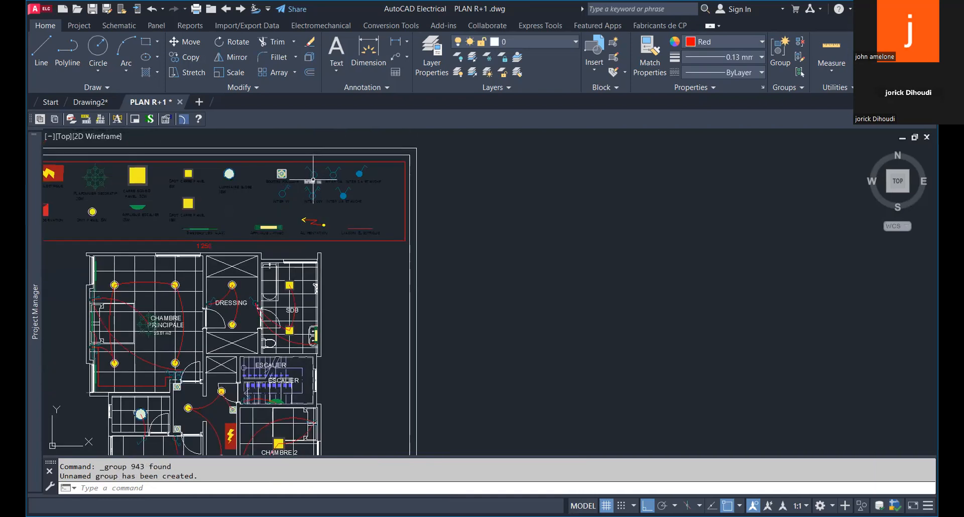
scroll(410, 249, down, 4)
key(Escape)
key(Escape)
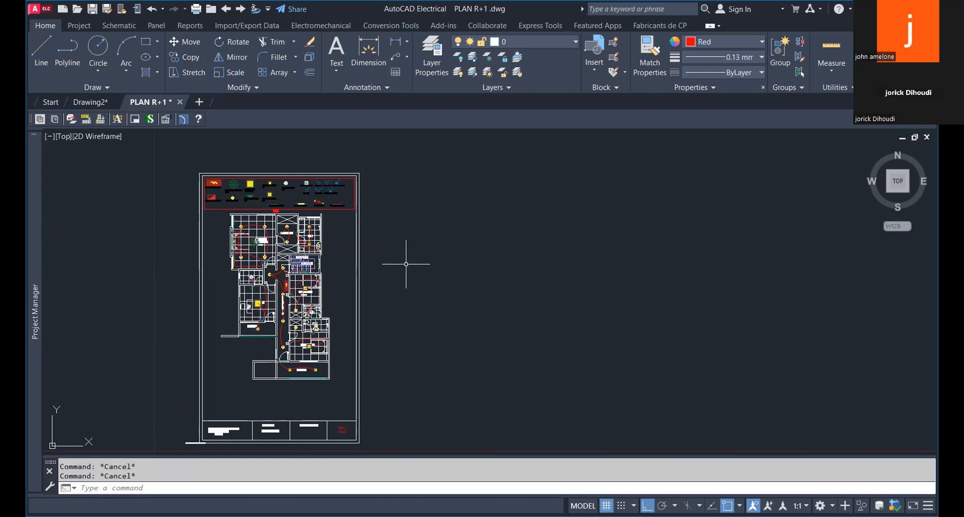
scroll(409, 252, down, 3)
scroll(392, 251, up, 3)
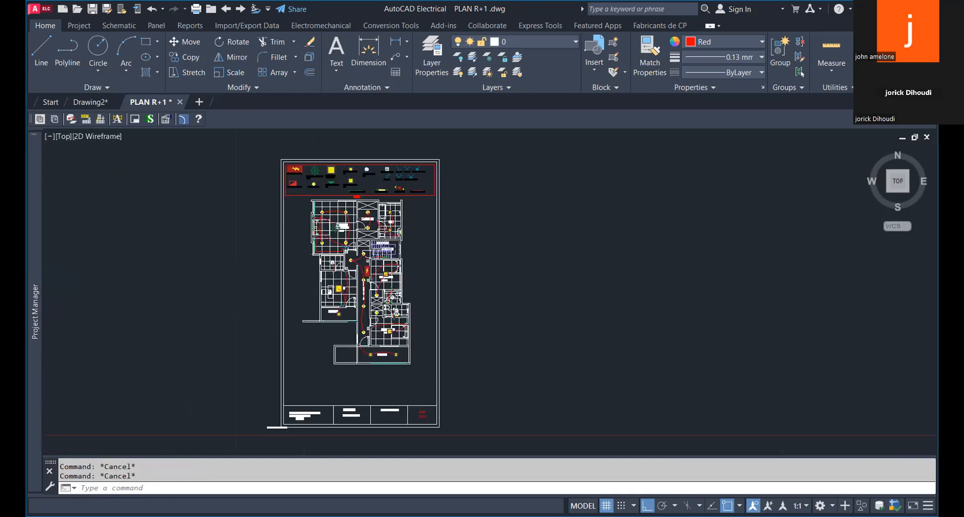
scroll(427, 202, down, 2)
scroll(364, 190, down, 1)
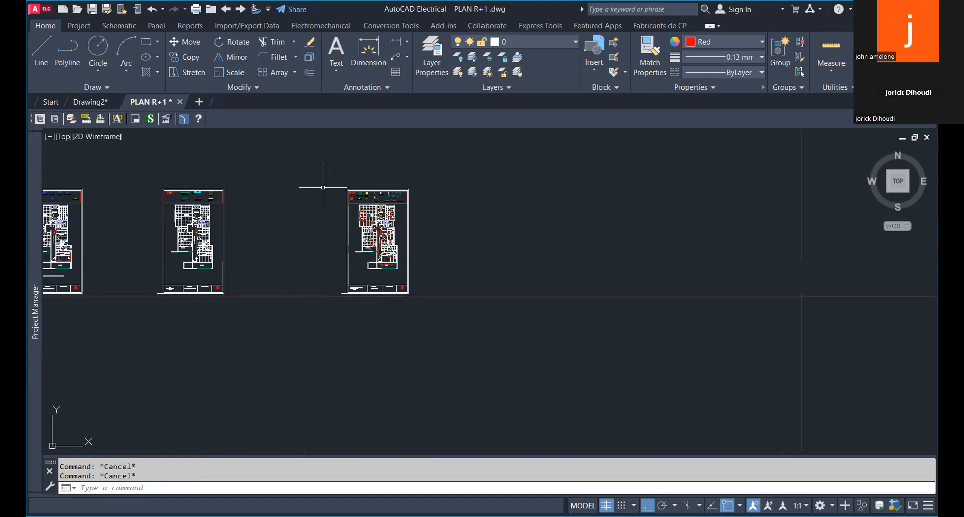
click(312, 170)
click(467, 316)
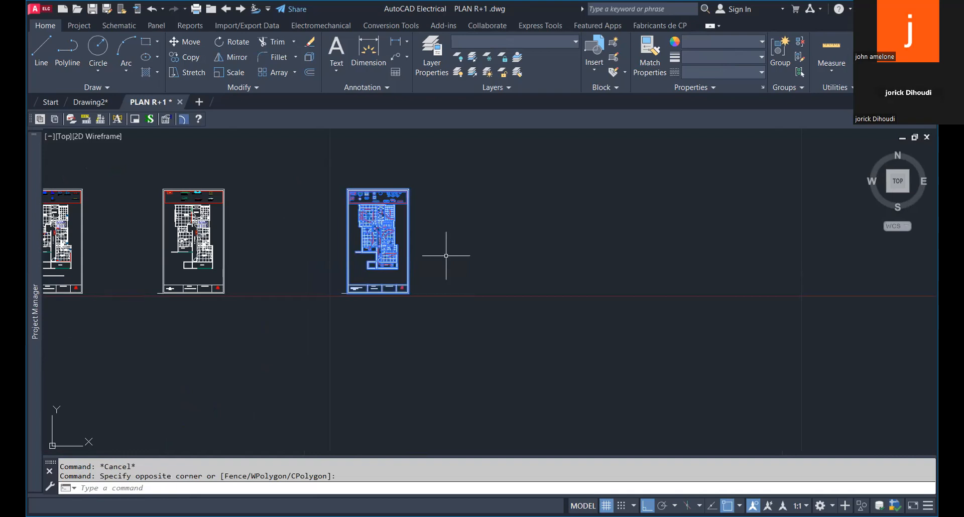
text(c)
key(Escape)
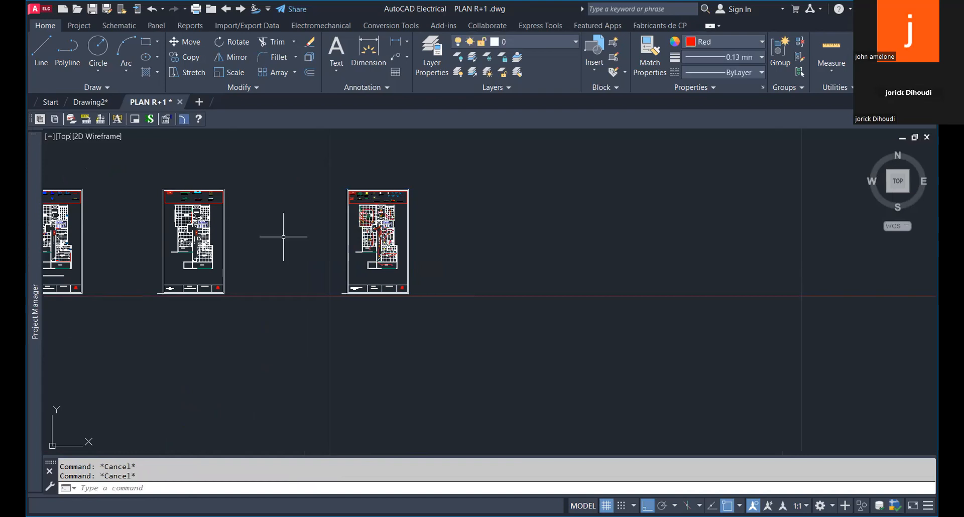
Define the grouped floor plan as a block named PLAN, picking its base point at the middle of the frame's lower edge
click(88, 485)
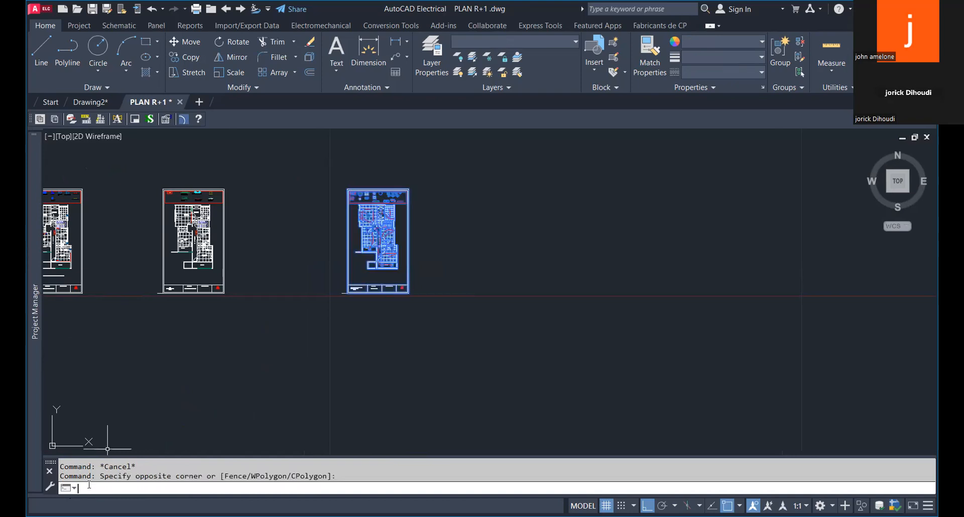
text(blo)
key(Return)
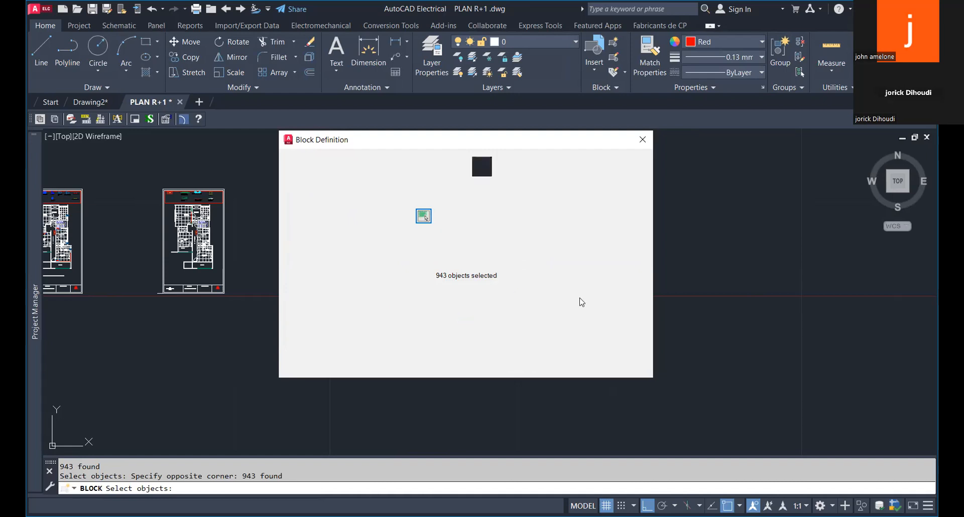
click(301, 170)
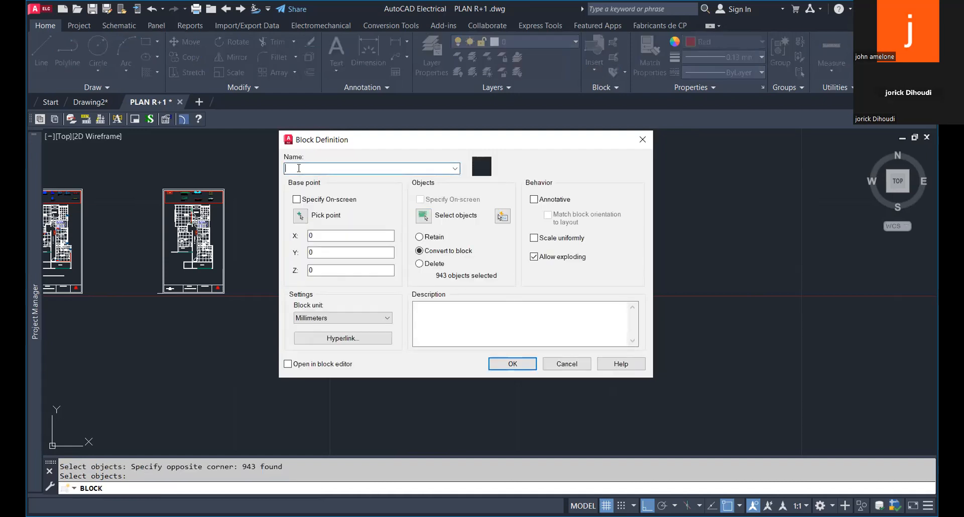
click(297, 200)
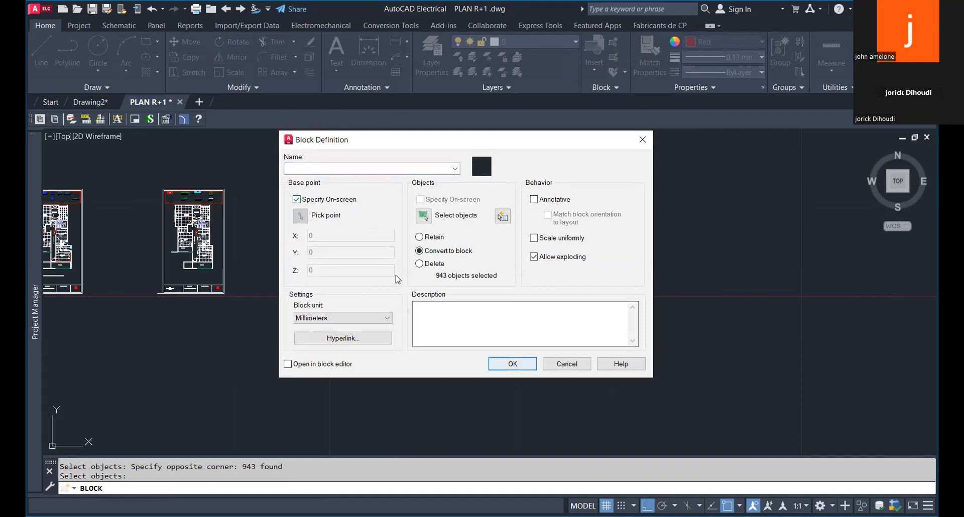
click(296, 200)
click(300, 214)
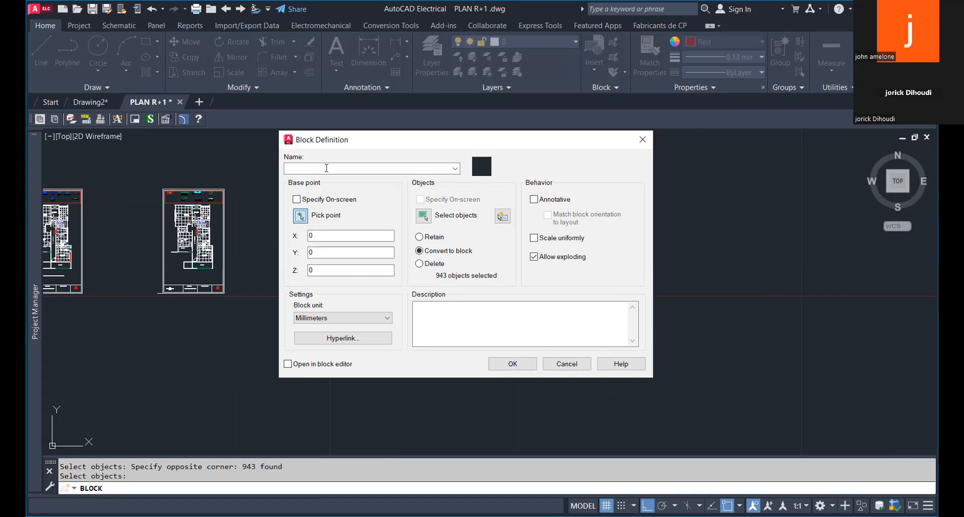
click(326, 168)
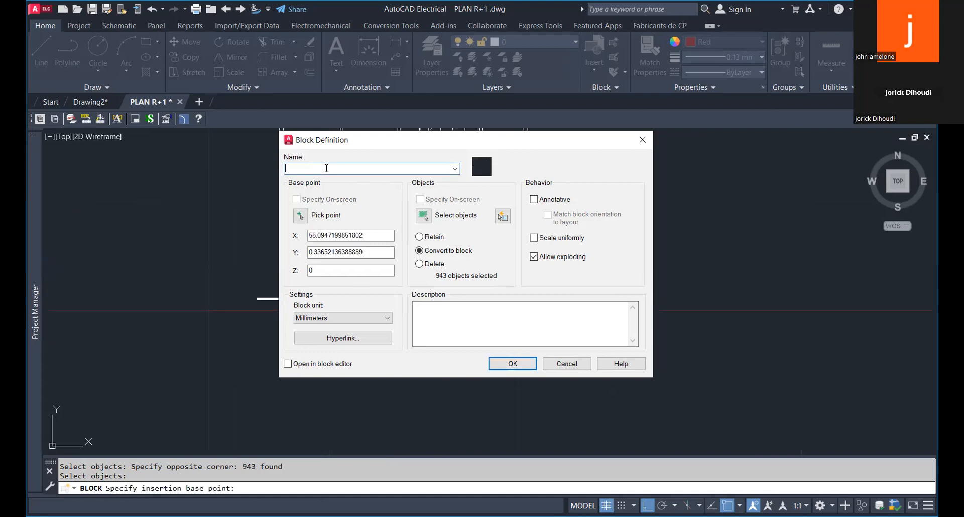
text(PLAN)
click(512, 363)
middle_drag(513, 364, 482, 433)
scroll(492, 287, down, 2)
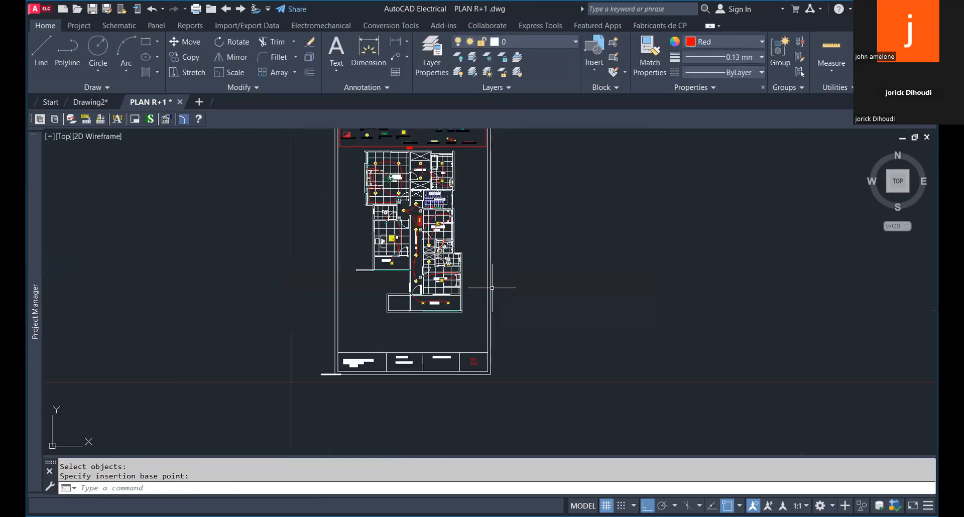
Select the PLAN block and check how it is picked as one object and which commands are offered for it
click(442, 274)
middle_drag(547, 301, 537, 361)
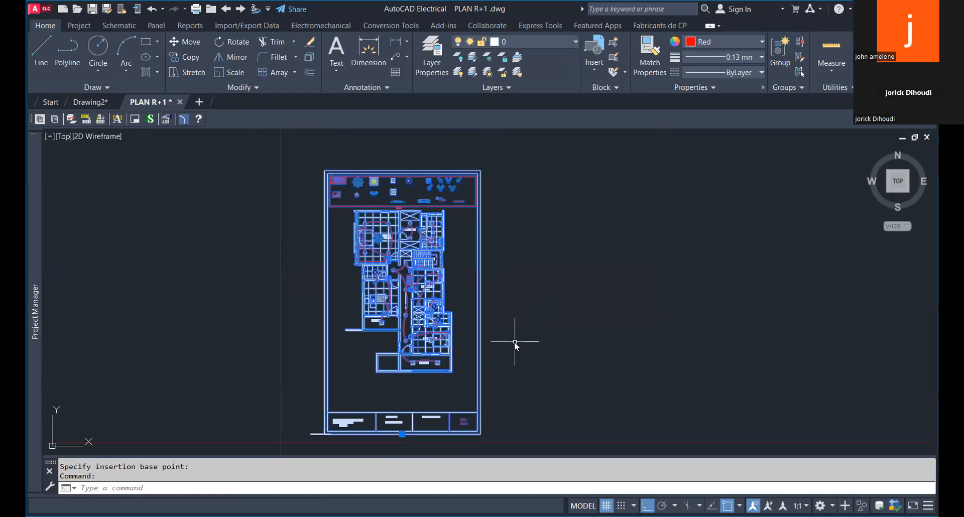
right_click(514, 341)
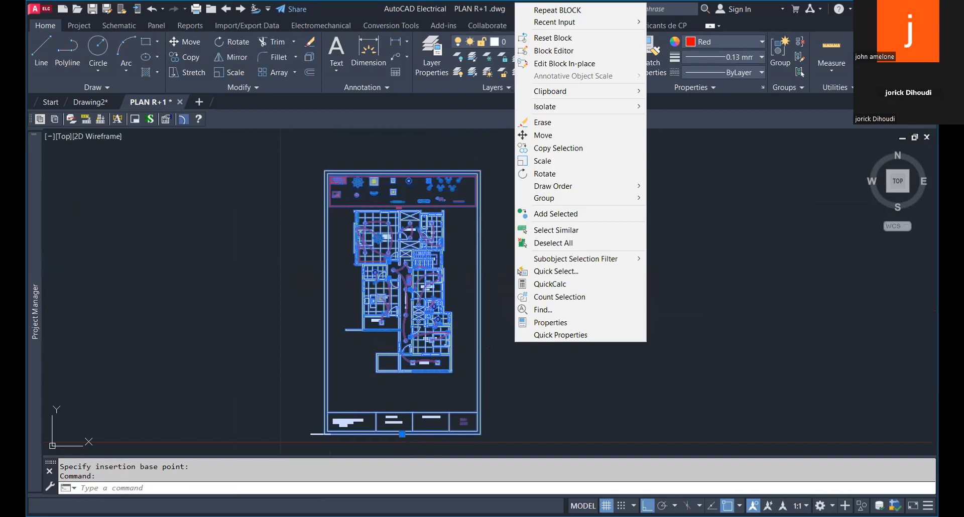
scroll(561, 299, down, 2)
middle_drag(488, 244, 406, 222)
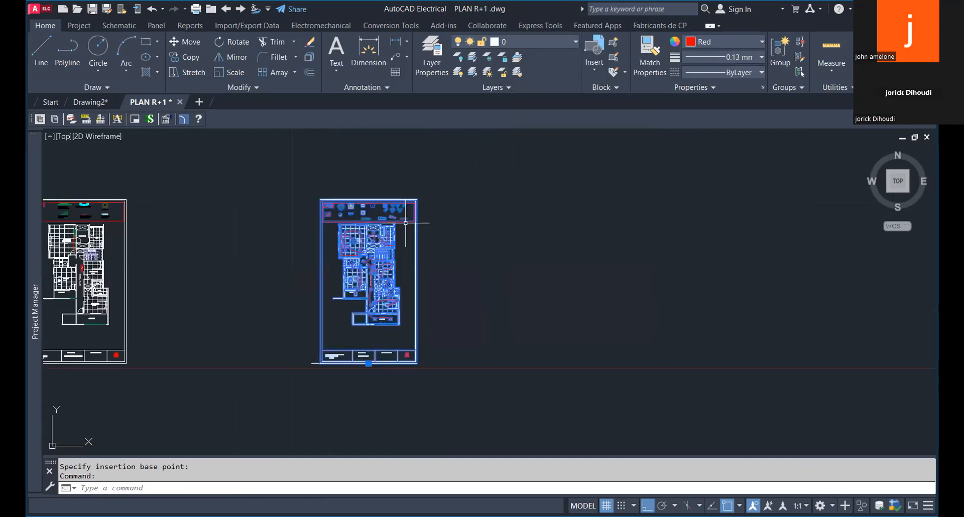
scroll(405, 223, down, 1)
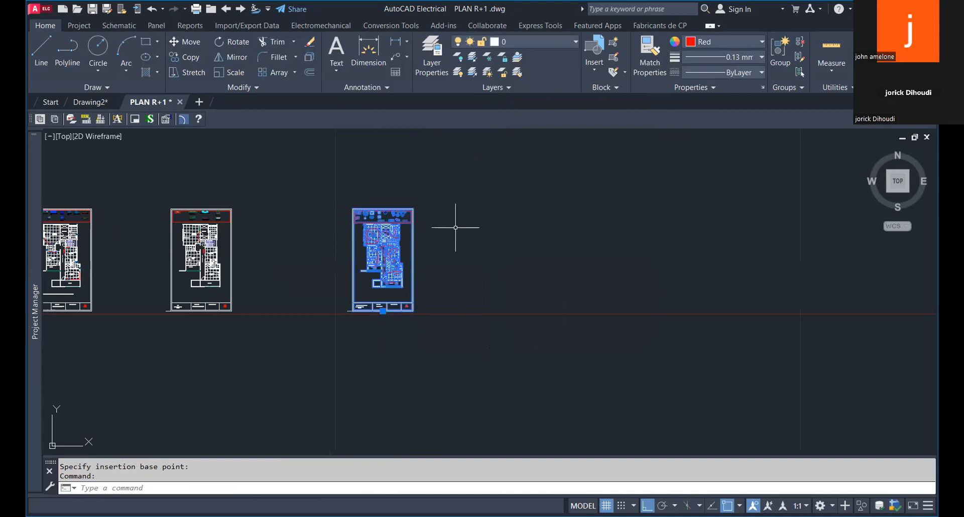
scroll(406, 239, up, 2)
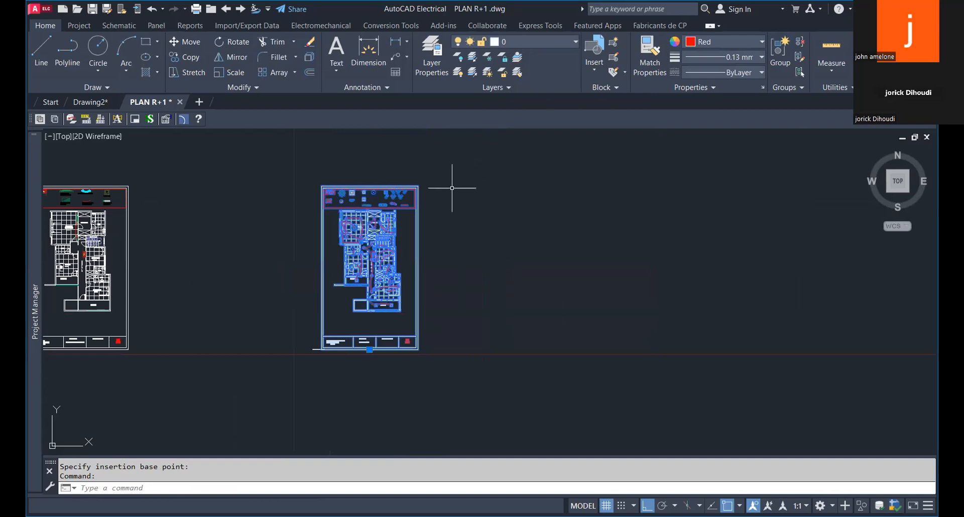
scroll(369, 201, up, 2)
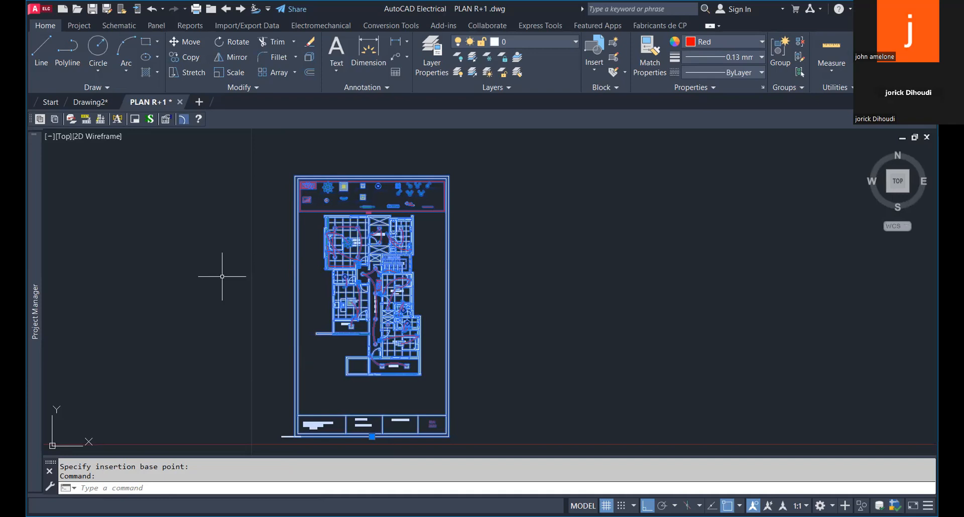
scroll(482, 291, down, 2)
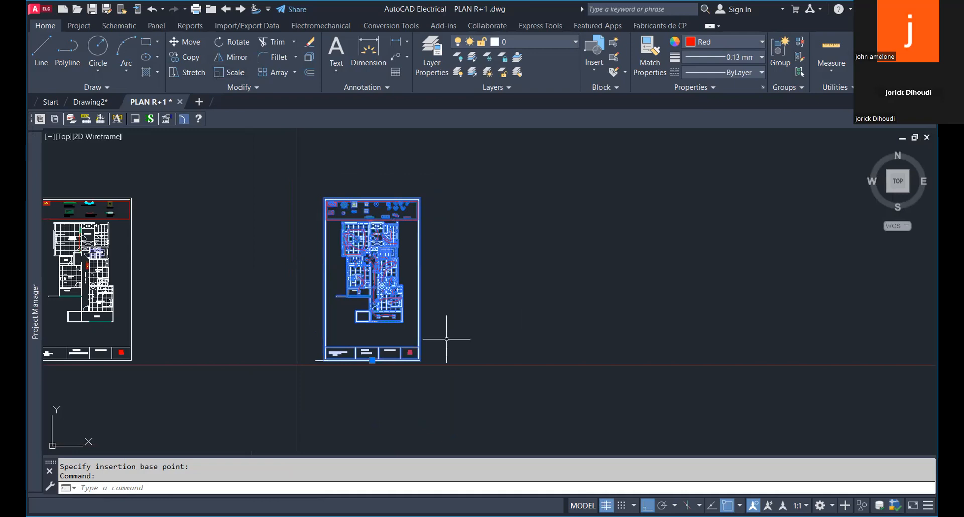
key(Escape)
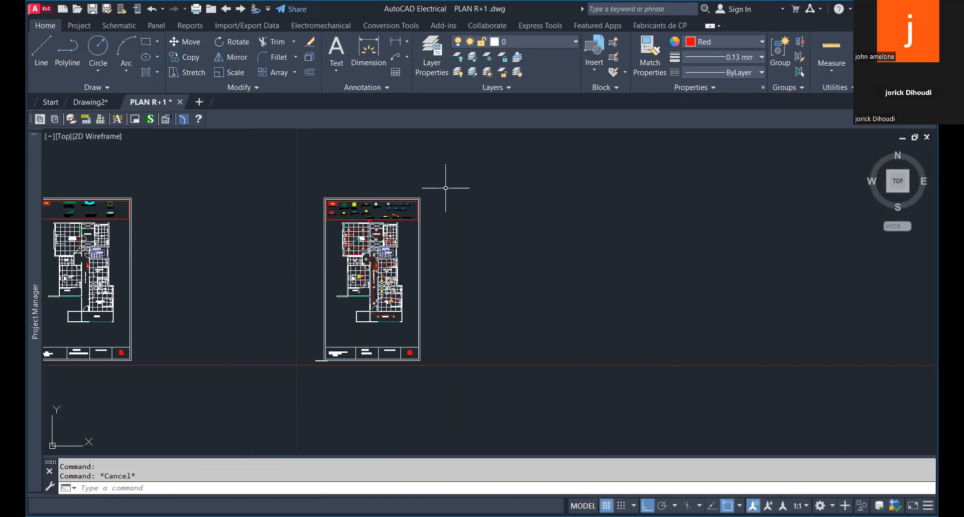
Reselect the PLAN block and examine its insertion grip on the frame's lower edge
click(327, 198)
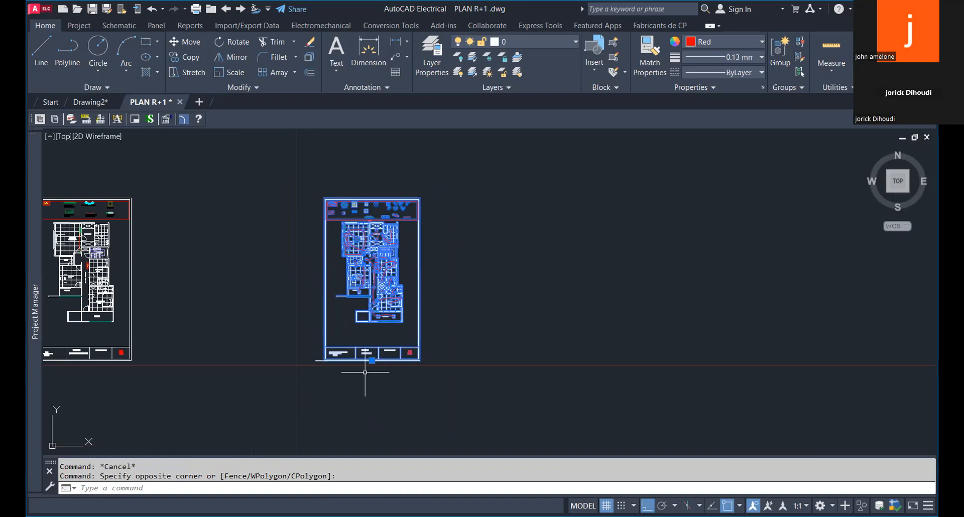
scroll(365, 372, up, 6)
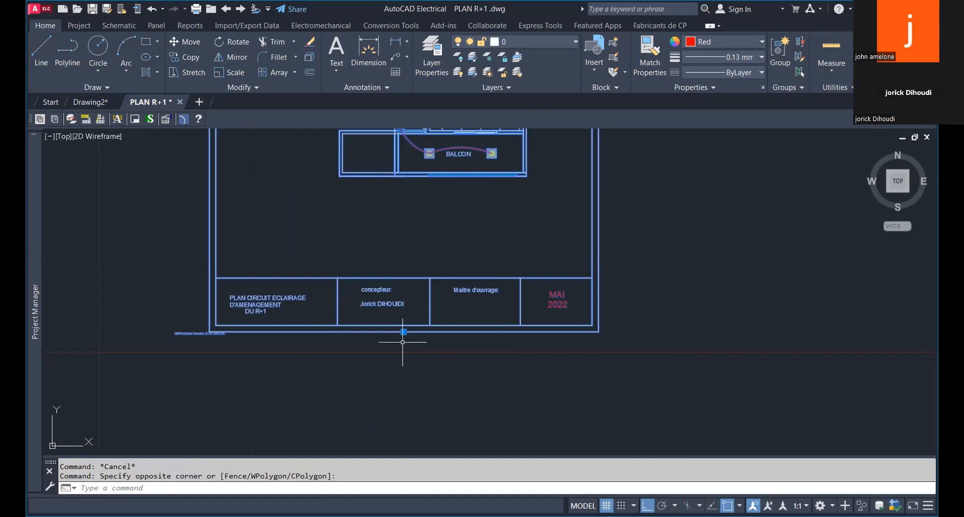
scroll(442, 311, down, 10)
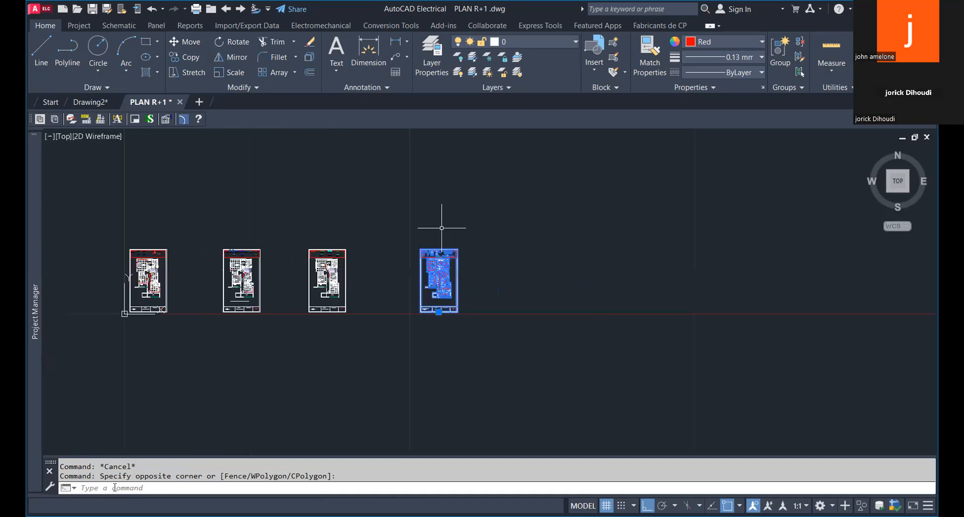
Undo the creation of the PLAN block, going back to the grouped floor plan
click(115, 487)
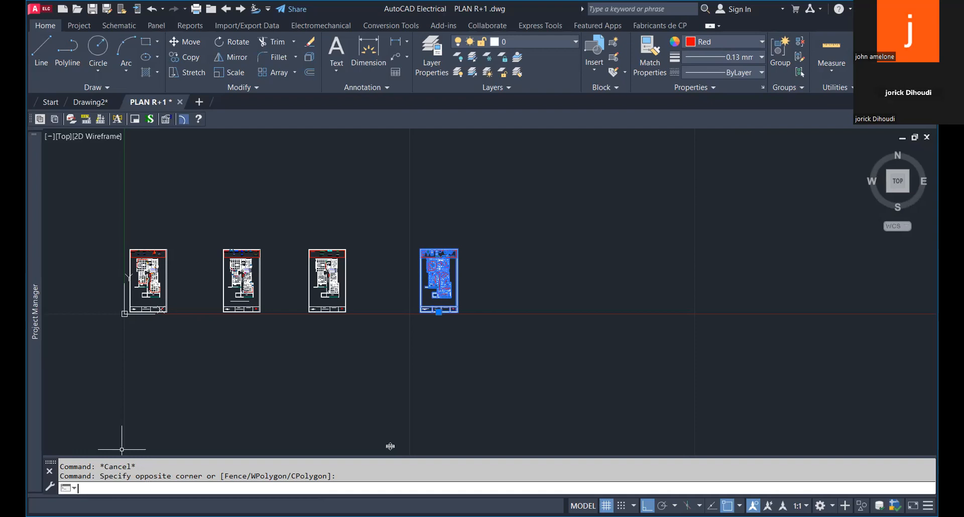
scroll(121, 450, up, 5)
key(ctrl+z)
key(ctrl+z)
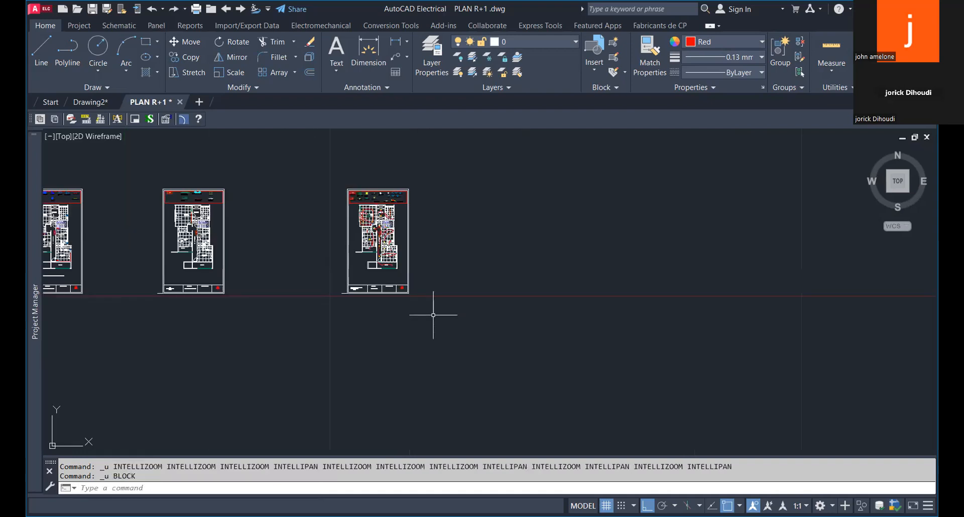
scroll(391, 230, up, 4)
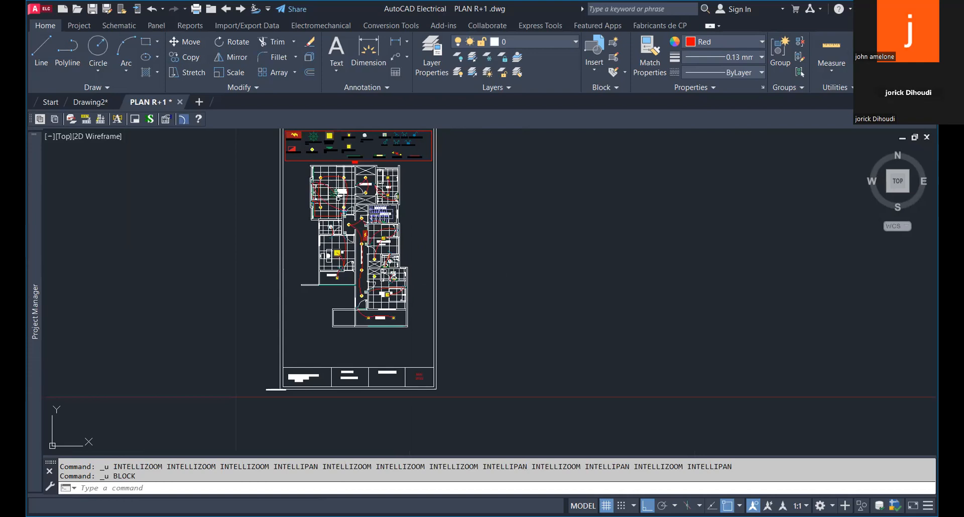
Start a block definition from the objects of the rightmost electrical floor plan and name it PLAN
scroll(394, 215, down, 4)
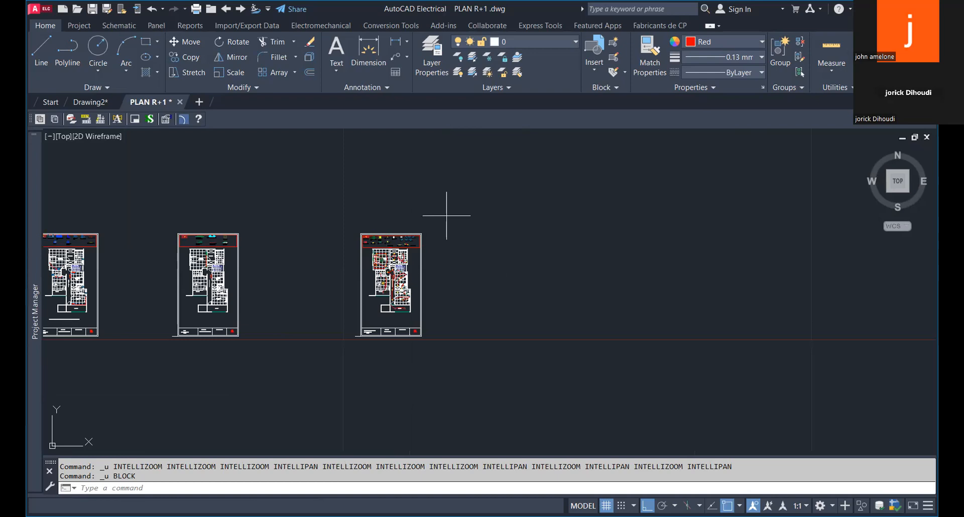
drag(447, 216, 312, 362)
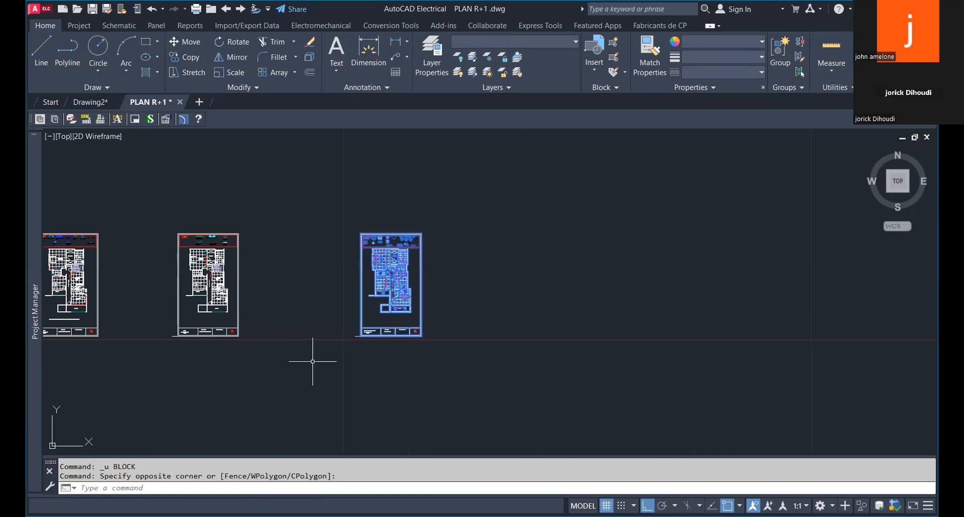
click(136, 486)
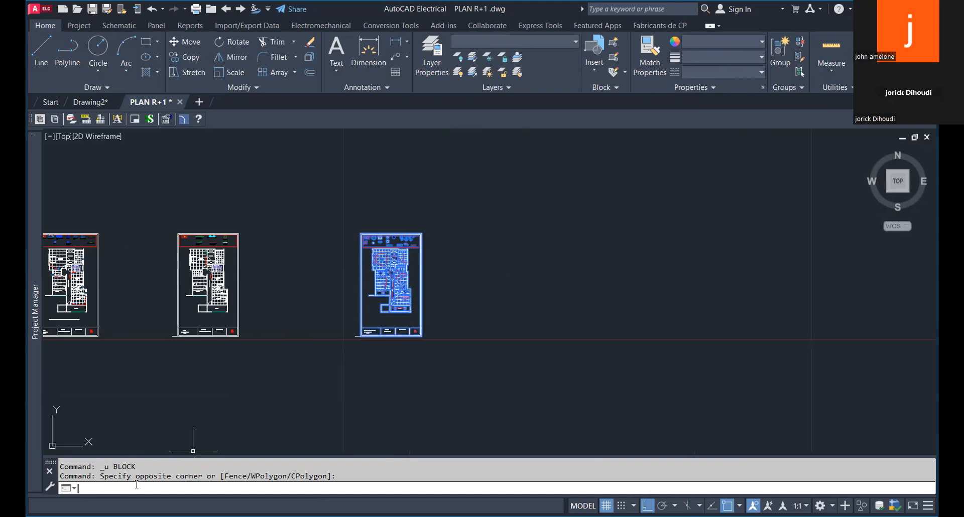
text(blo)
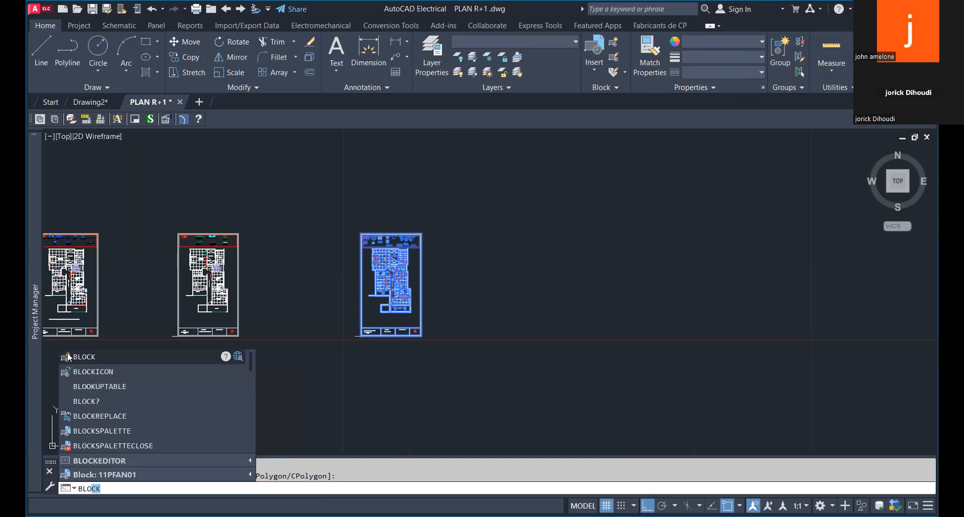
click(94, 356)
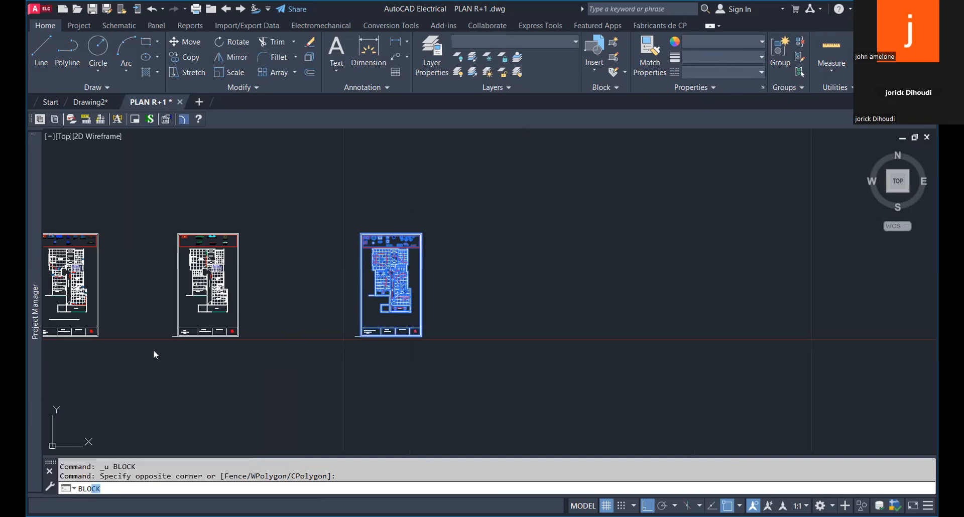
key(Return)
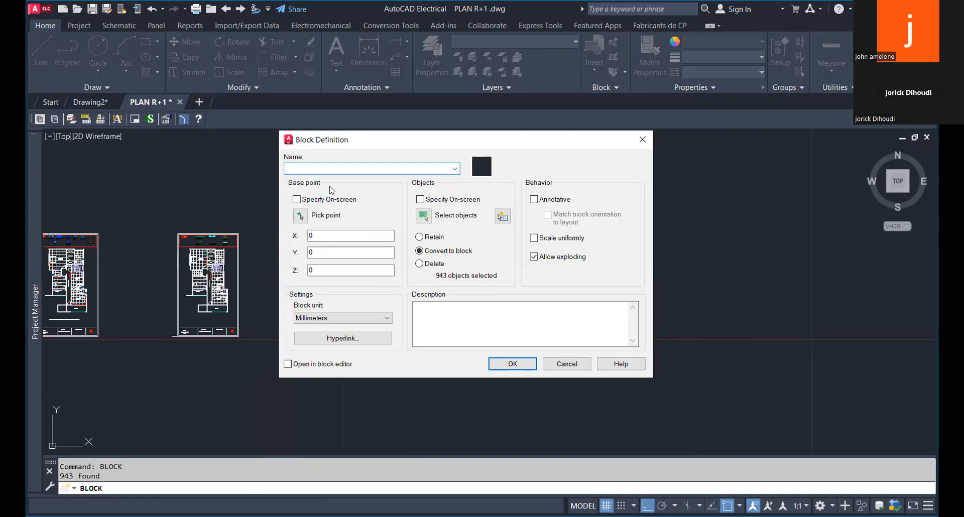
text(PLA?)
key(BackSpace)
text(N)
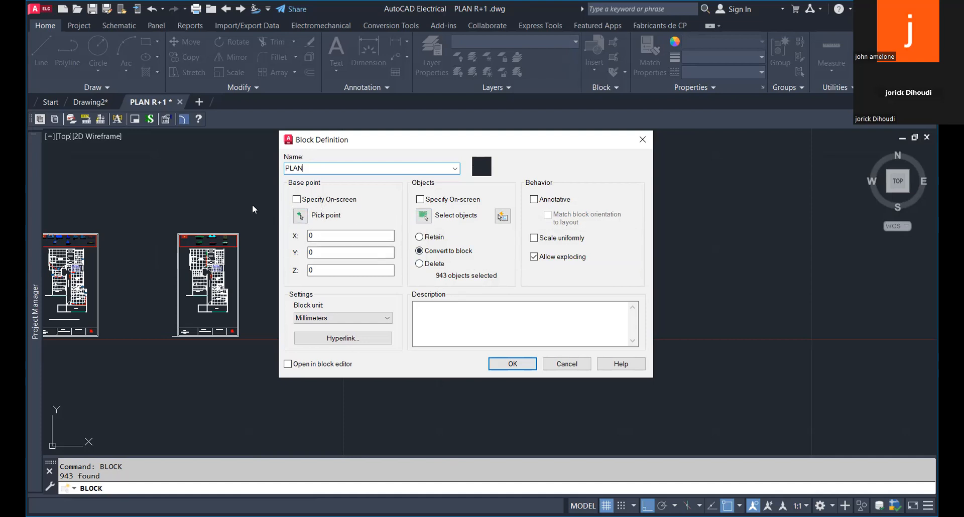
Reselect all objects of the rightmost floor plan as the contents of the PLAN block
click(424, 218)
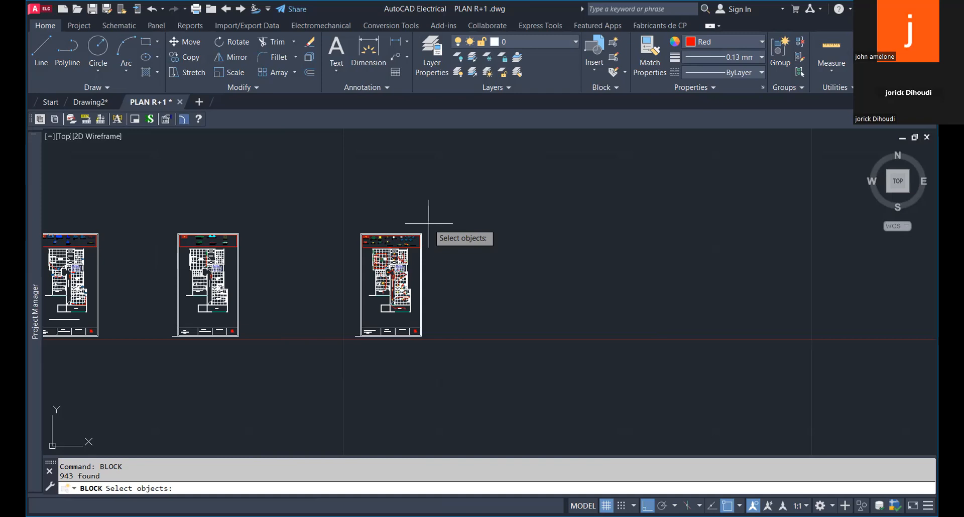
click(429, 224)
click(344, 331)
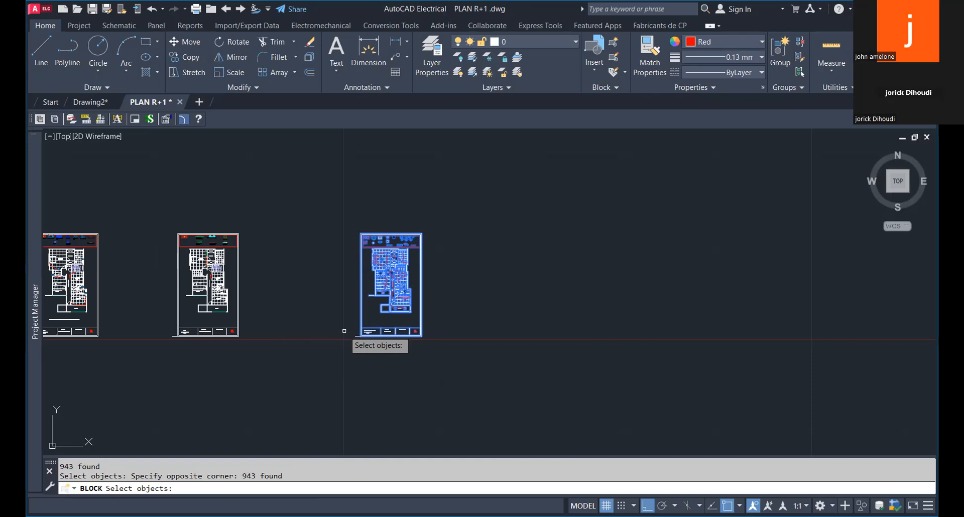
click(245, 218)
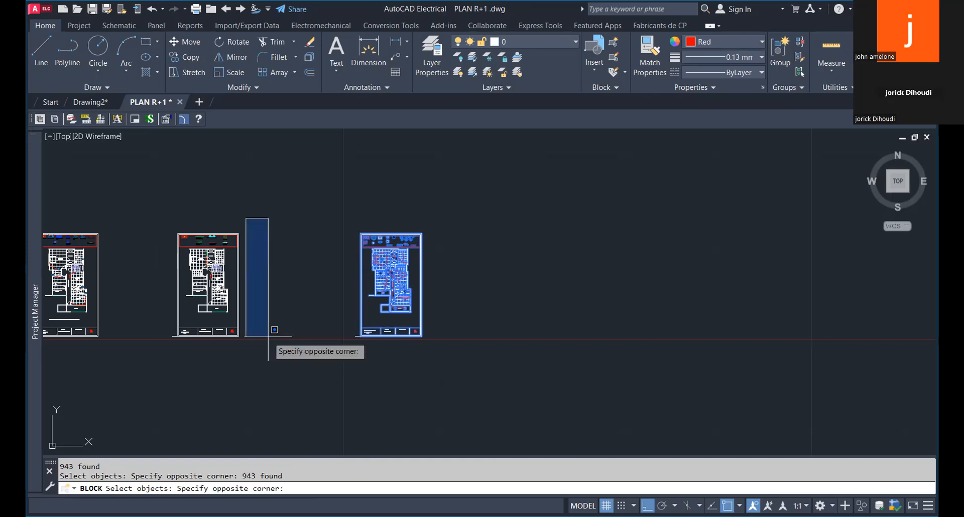
key(Escape)
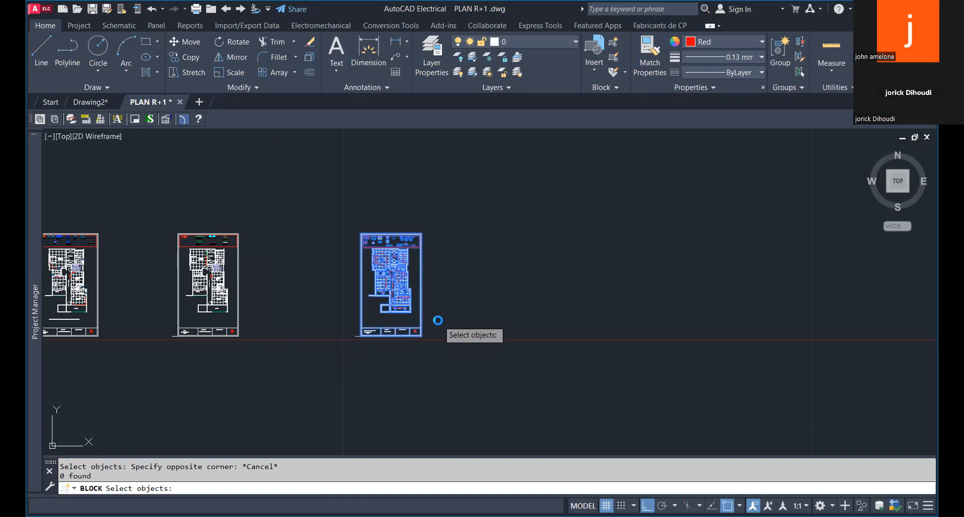
key(Return)
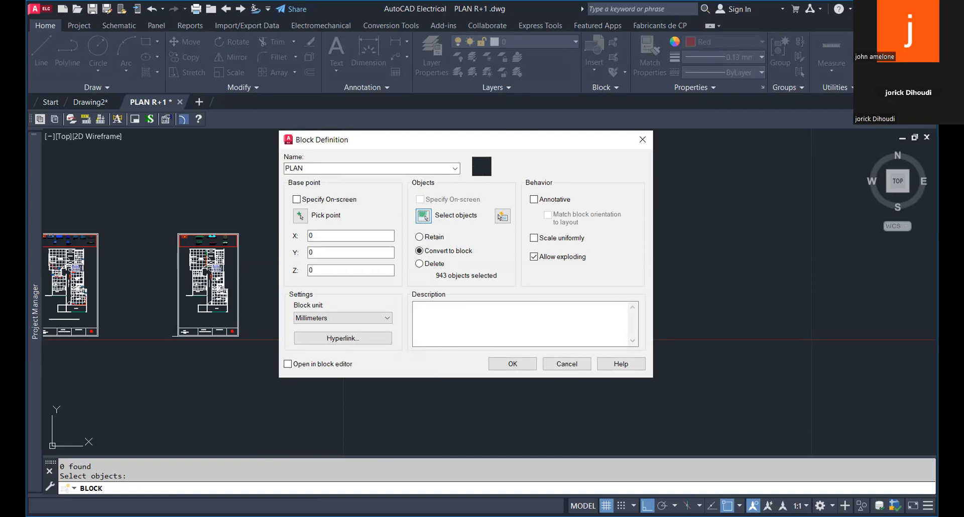
click(424, 216)
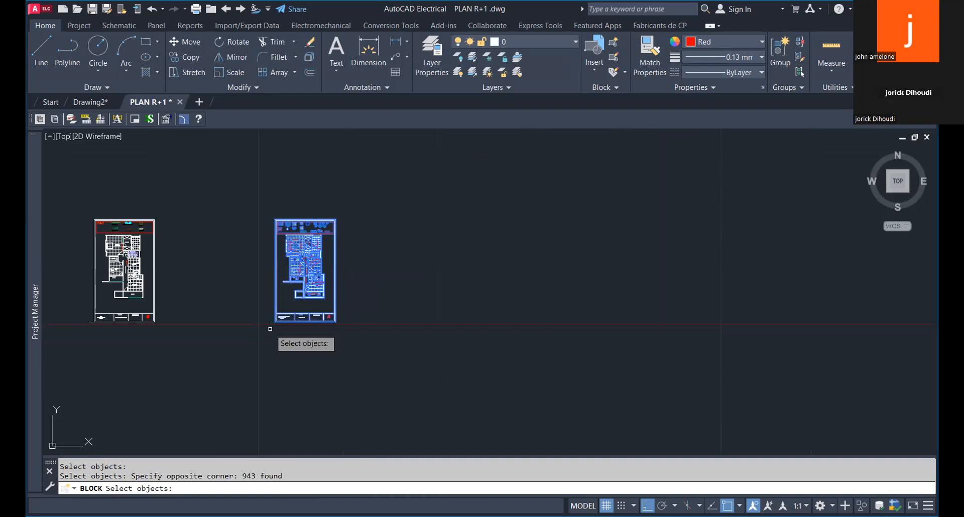
key(Return)
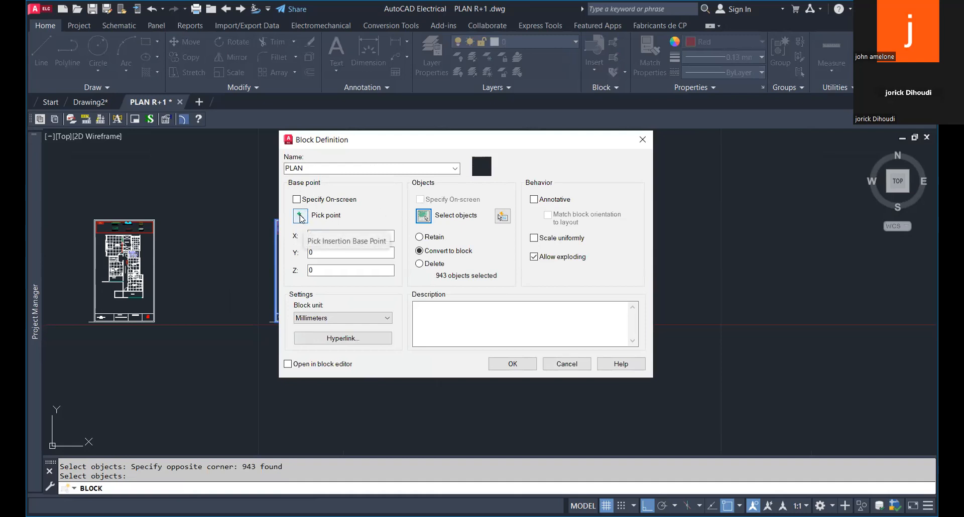
Set the block's base point at the midpoint of the frame's lower edge and create the block
click(300, 216)
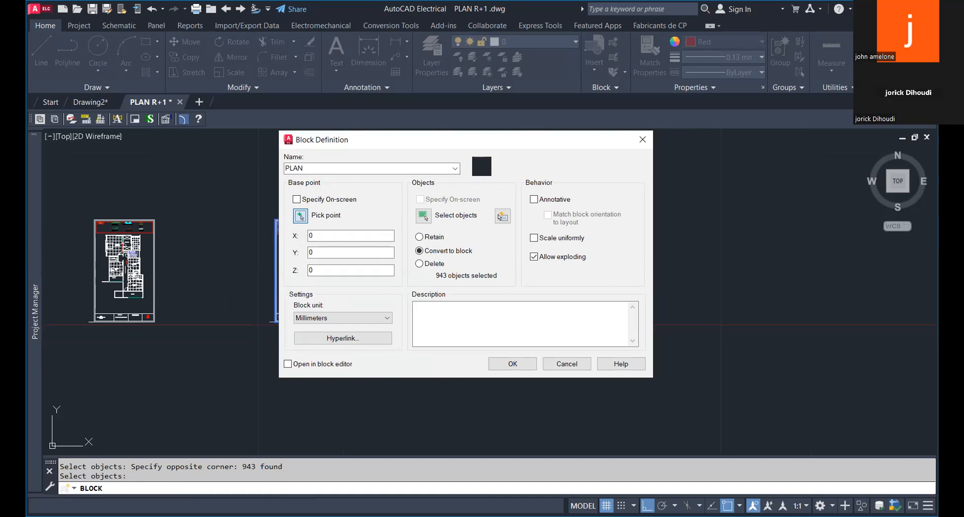
click(301, 215)
scroll(388, 269, up, 5)
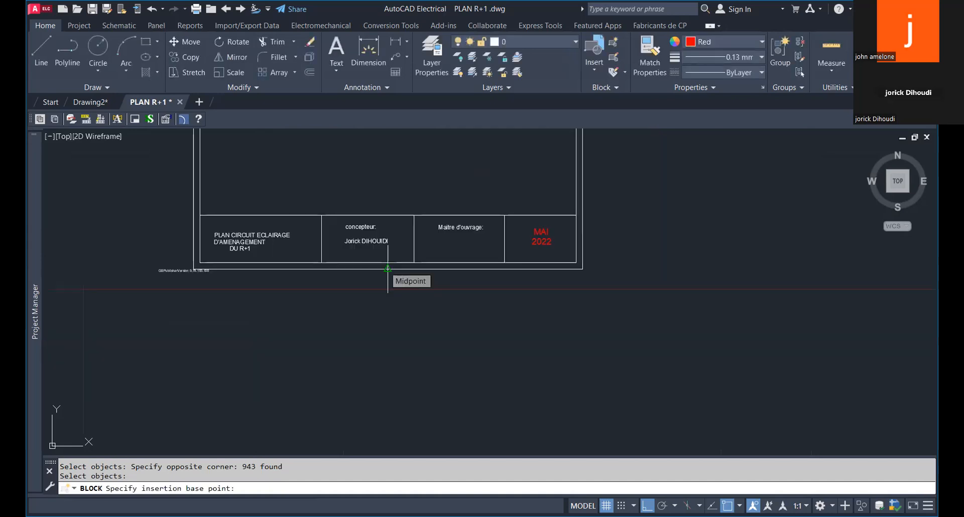
click(388, 269)
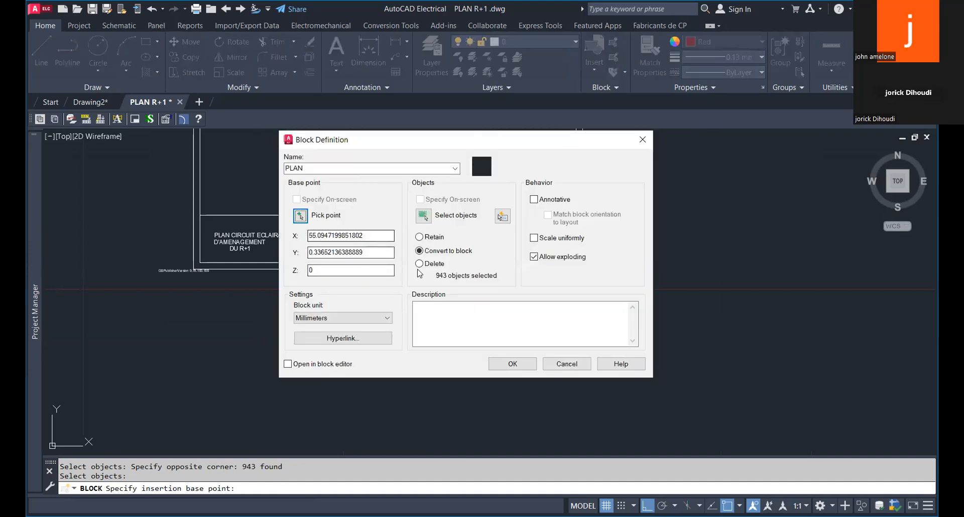
click(511, 365)
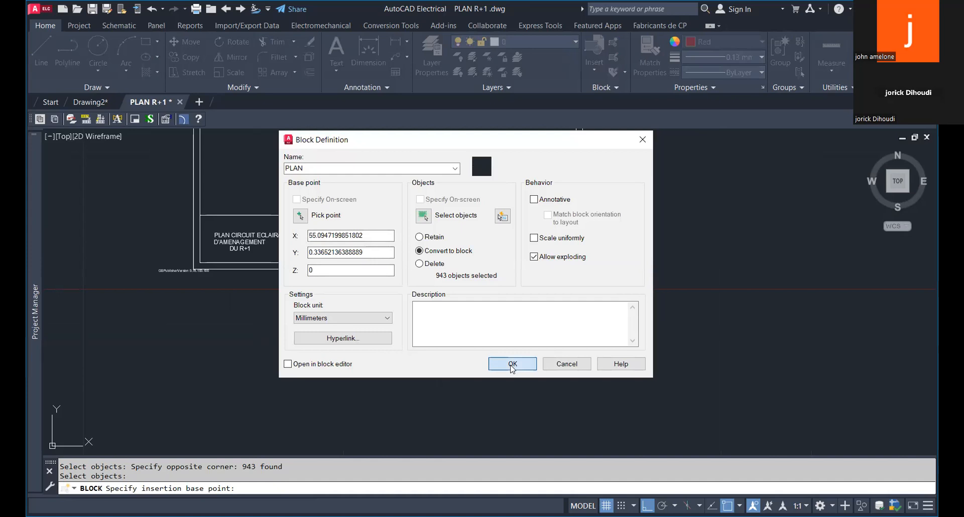
Mirror the PLAN block about a vertical line along its frame's right edge, keeping the source object
scroll(442, 251, down, 4)
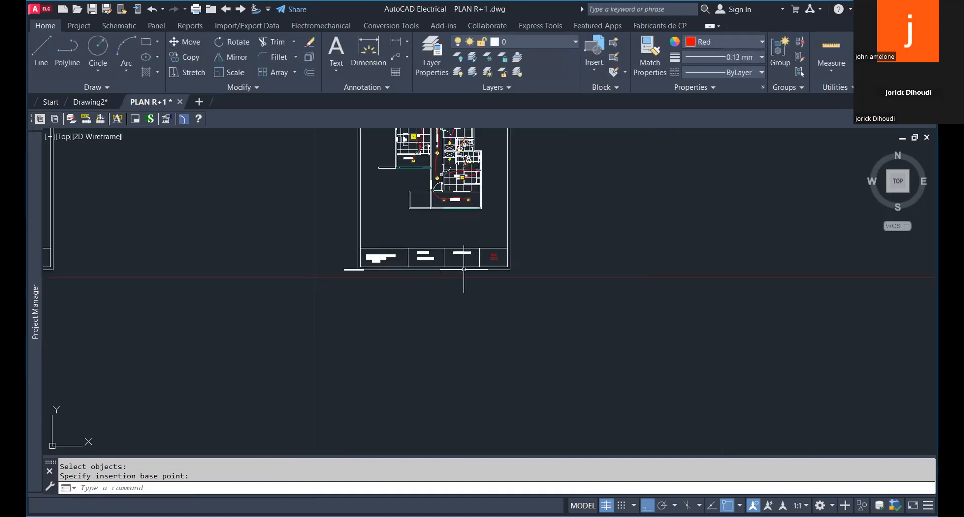
middle_drag(442, 220, 403, 319)
click(405, 264)
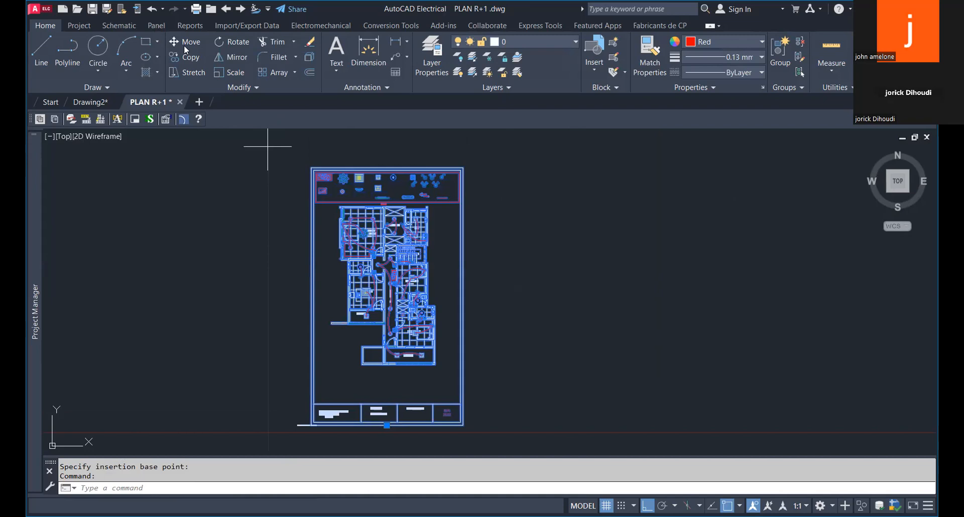
middle_drag(303, 199, 295, 152)
click(295, 152)
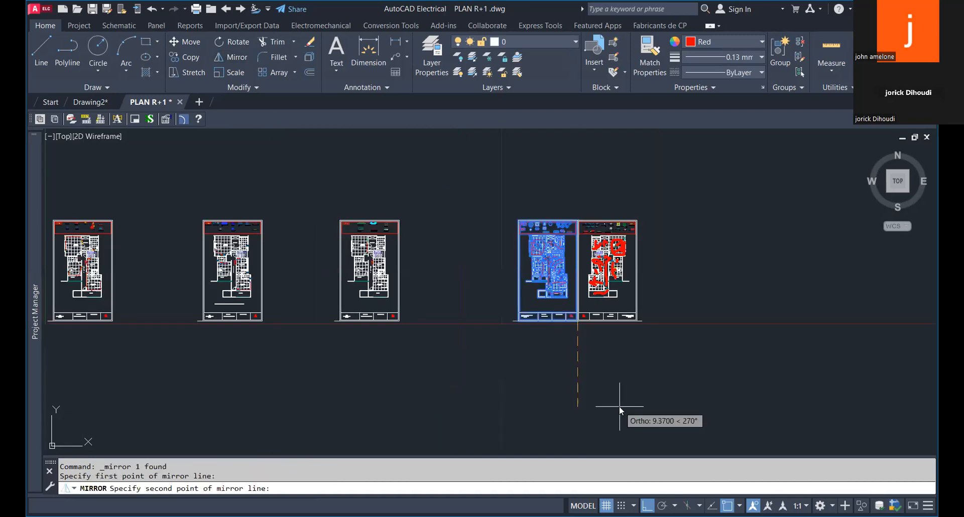
click(621, 404)
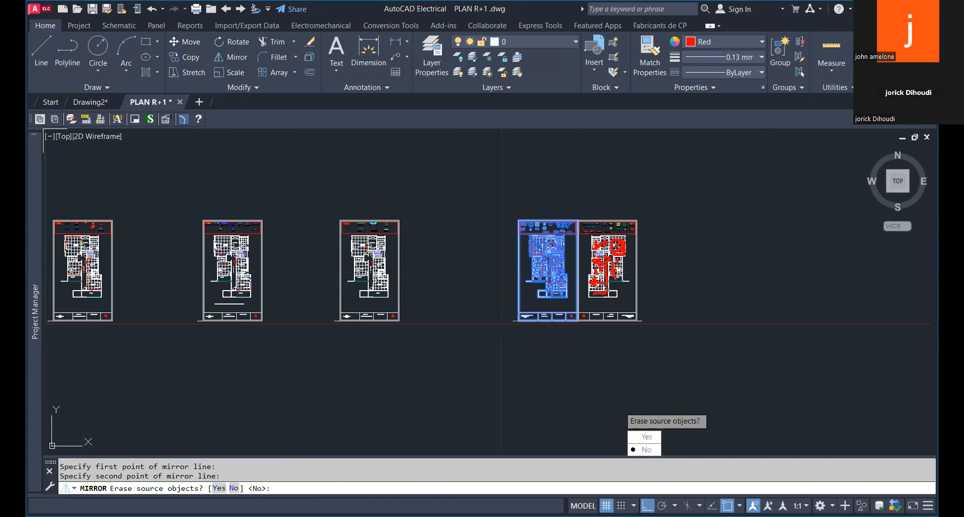
click(646, 449)
Examine how the legend texts and symbols are reversed in the mirrored copy of the block
scroll(616, 230, up, 8)
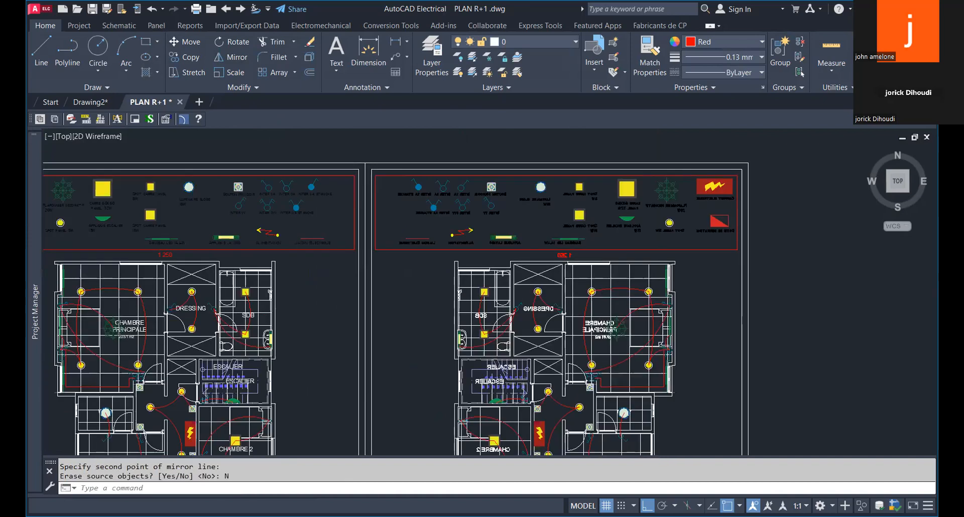
scroll(572, 189, up, 8)
scroll(580, 263, down, 3)
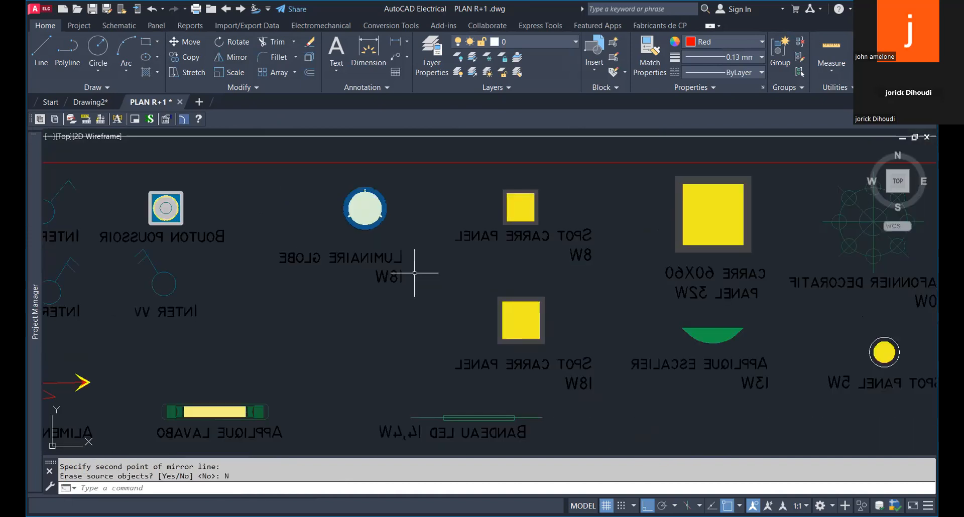
middle_drag(485, 339, 605, 318)
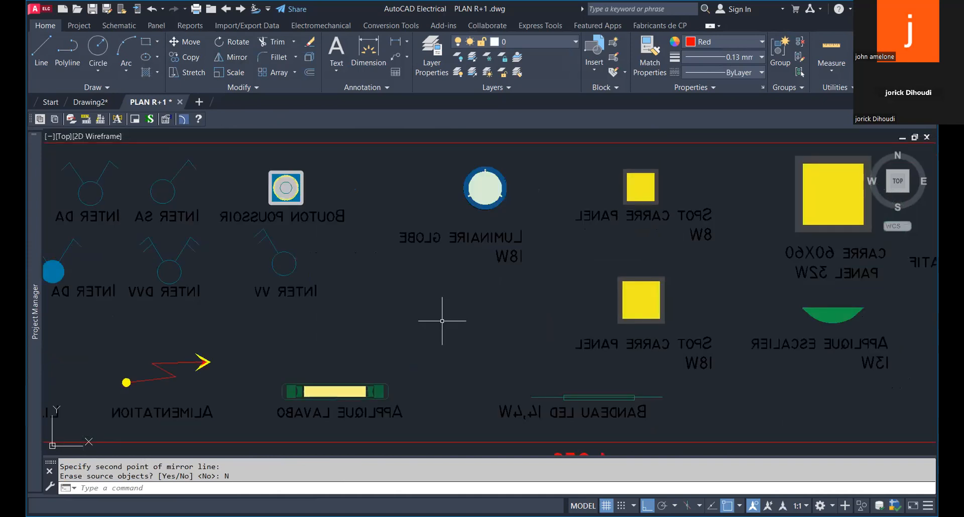
scroll(500, 314, down, 4)
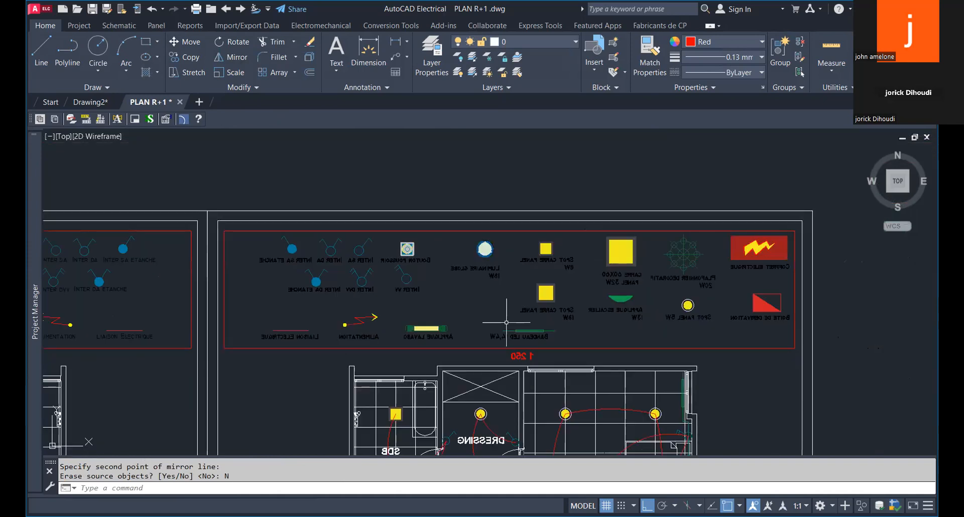
middle_drag(506, 322, 423, 288)
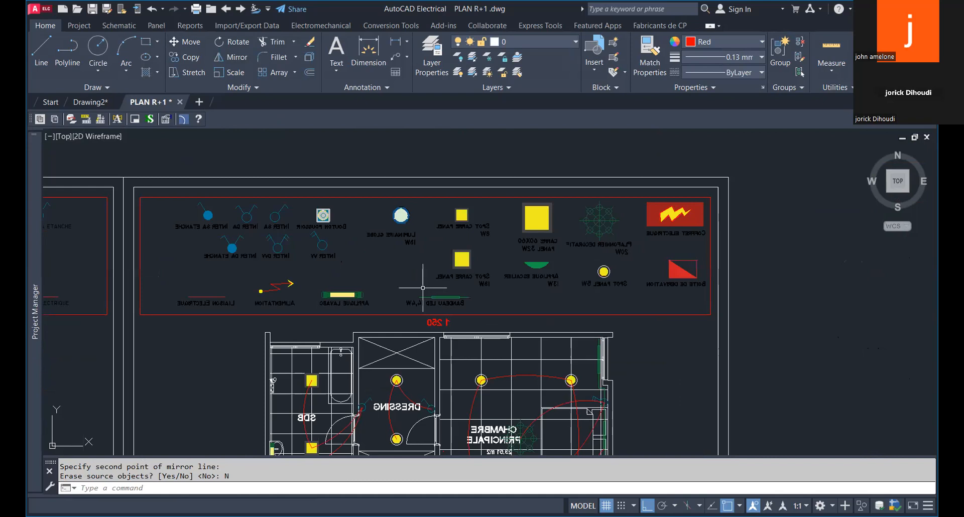
Move the mirrored block horizontally to the right, leaving a gap between it and the original plan
scroll(423, 288, down, 6)
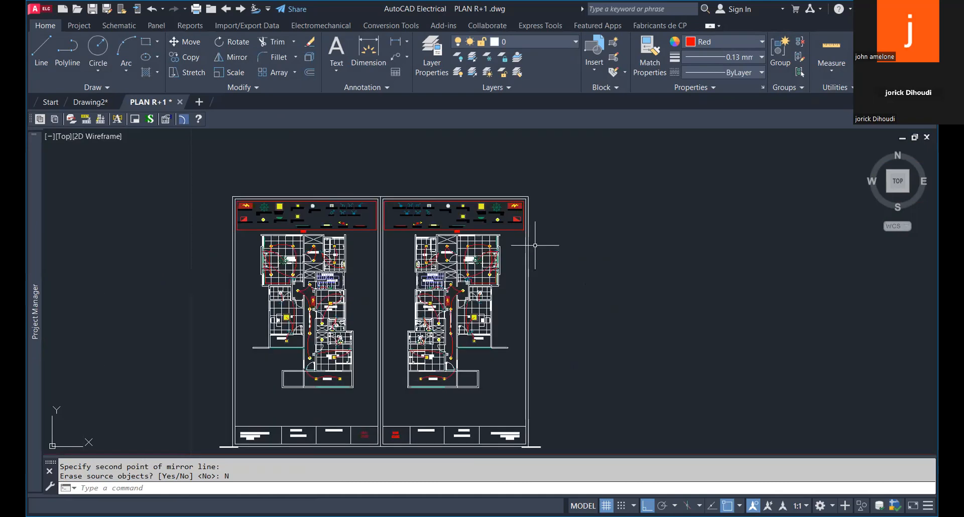
scroll(397, 196, up, 2)
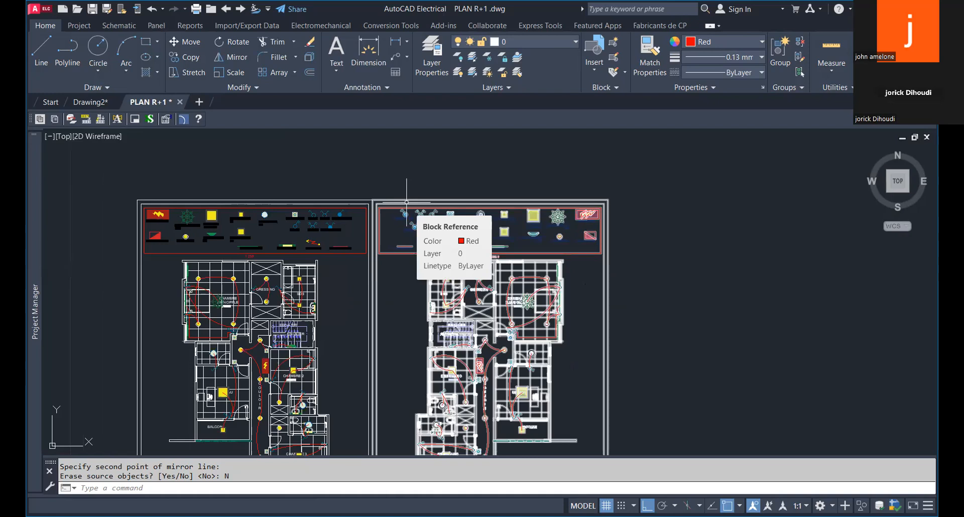
click(407, 203)
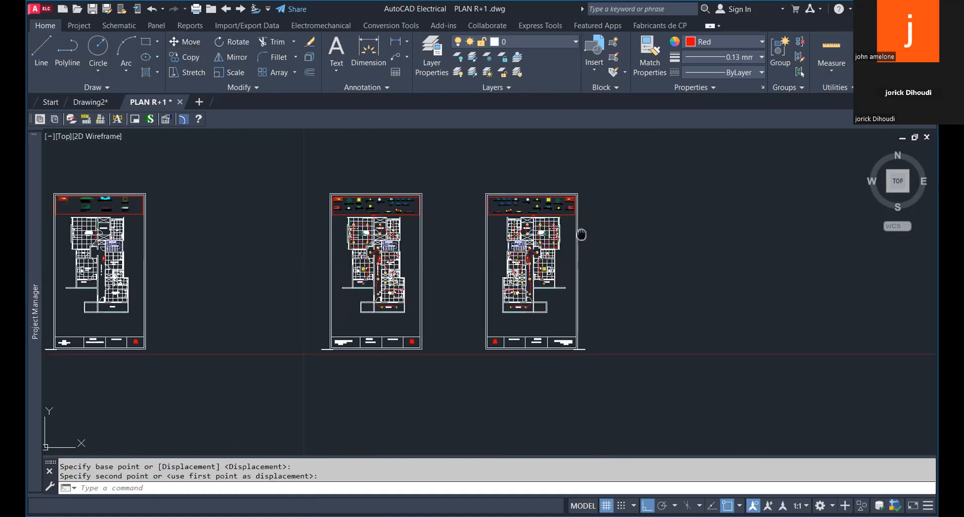
Select the mirrored block as one object and compare it with the original block and the neighbouring floor plan
scroll(589, 223, up, 4)
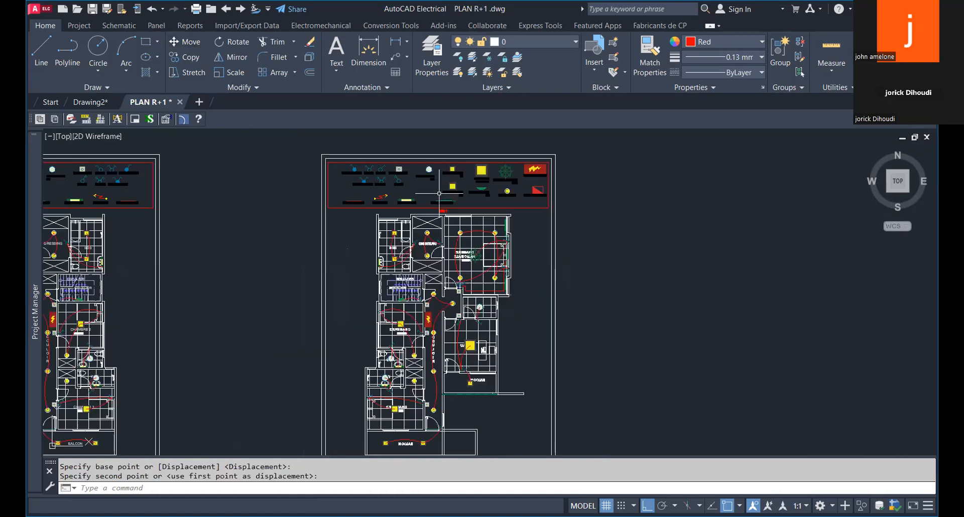
scroll(441, 198, down, 2)
scroll(441, 197, up, 2)
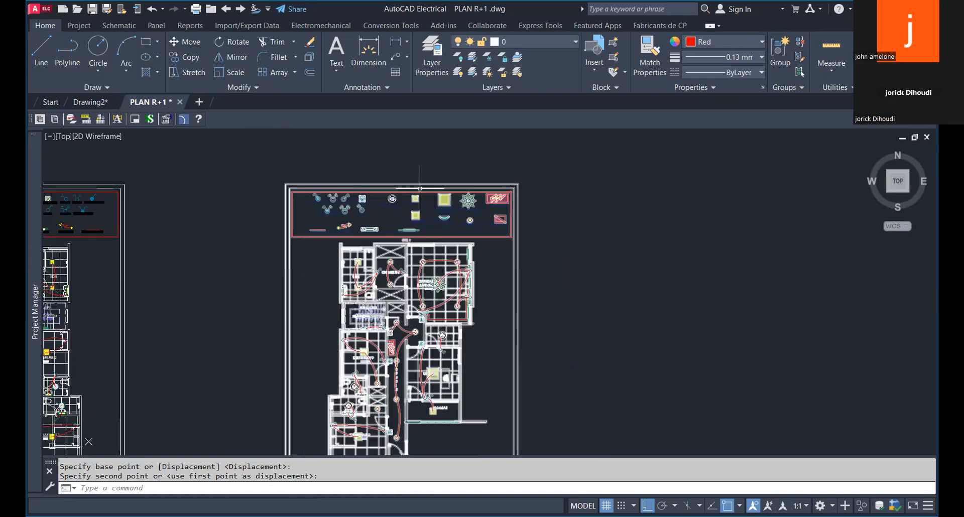
click(420, 189)
scroll(606, 207, down, 2)
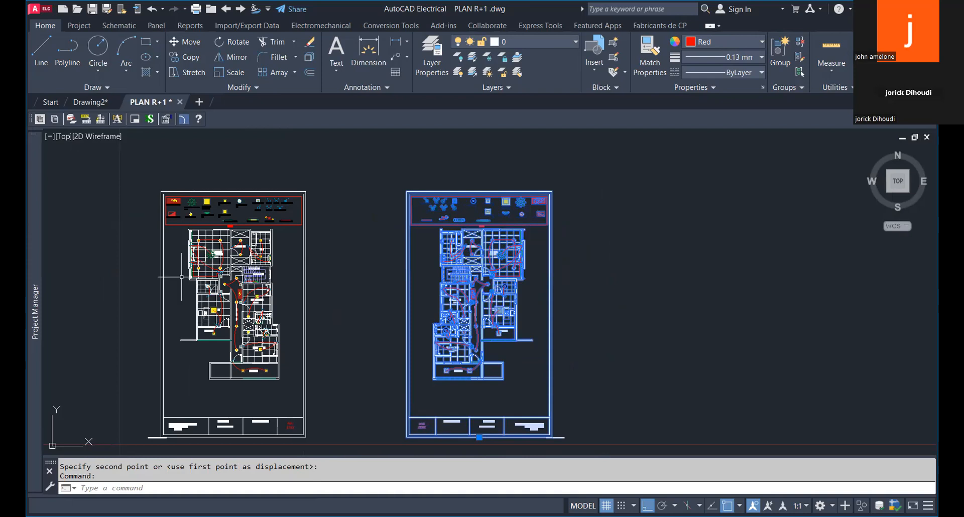
scroll(219, 305, down, 4)
middle_drag(219, 304, 335, 302)
scroll(186, 299, up, 6)
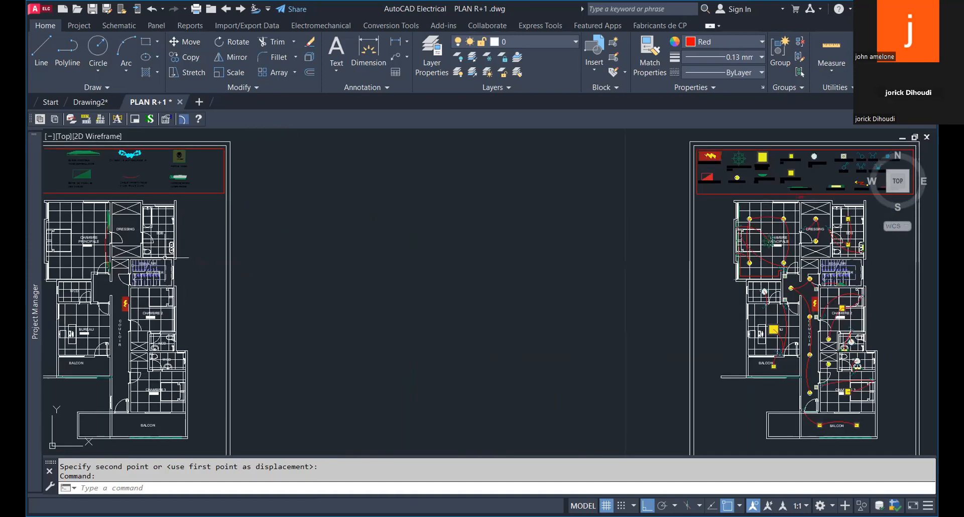
scroll(197, 272, down, 4)
middle_drag(318, 278, 165, 247)
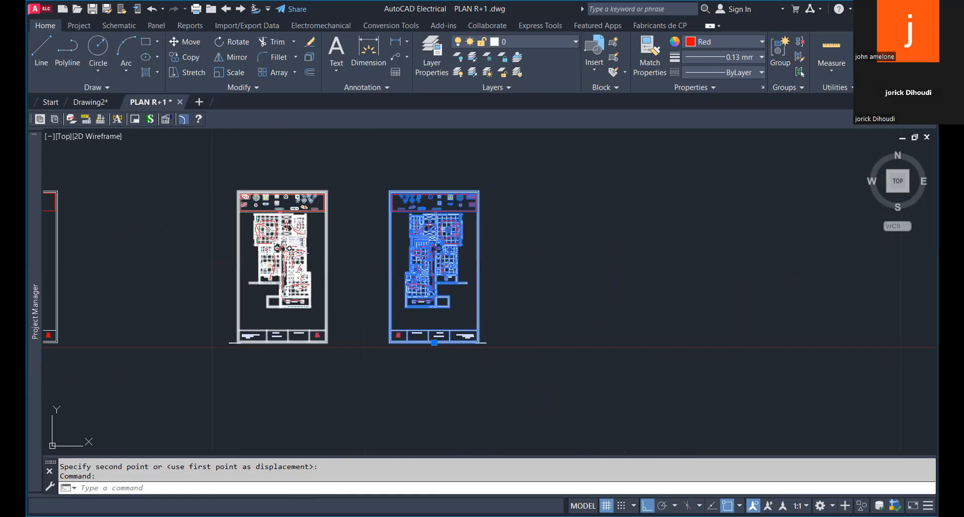
scroll(287, 249, up, 2)
middle_drag(323, 257, 207, 262)
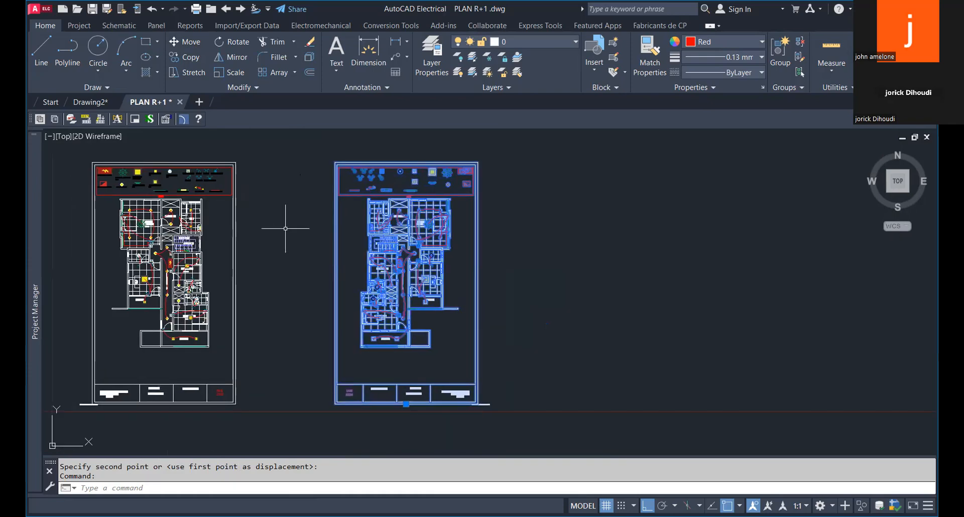
middle_drag(385, 201, 330, 219)
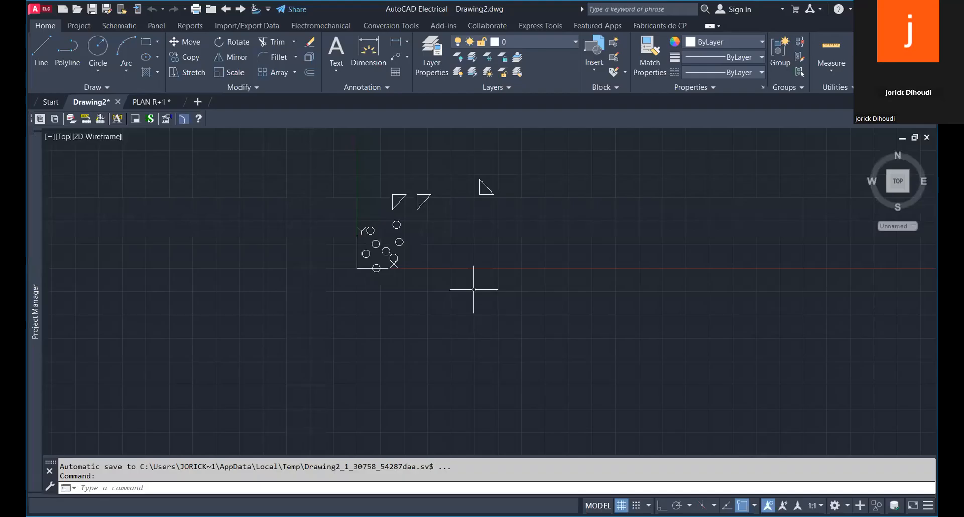
Return to the PLAN R+1 drawing and explode the mirrored block into its component objects with the BREAKUP command
click(150, 102)
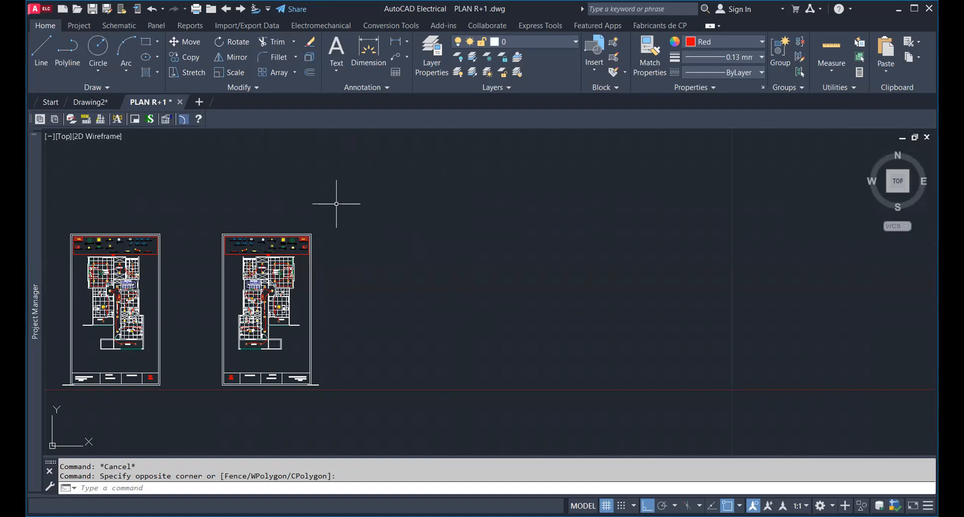
double_click(336, 204)
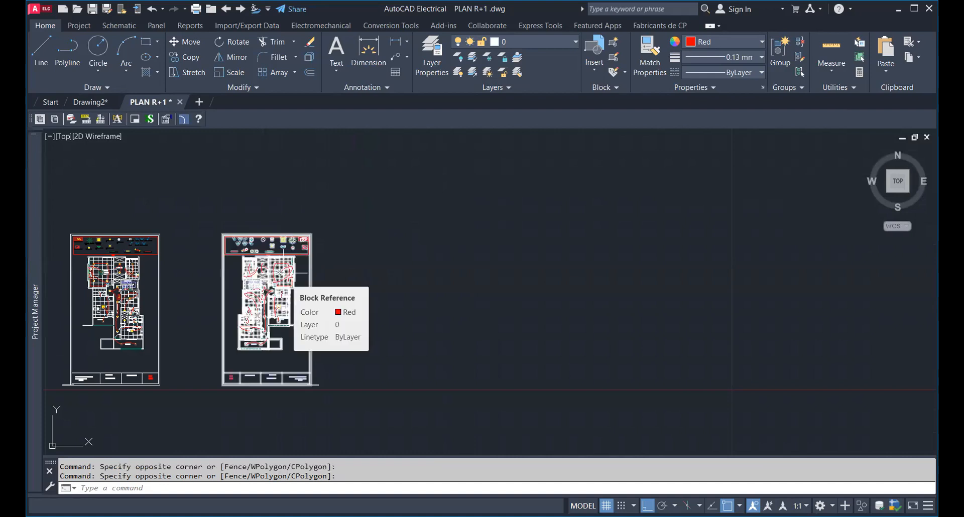
scroll(287, 274, up, 2)
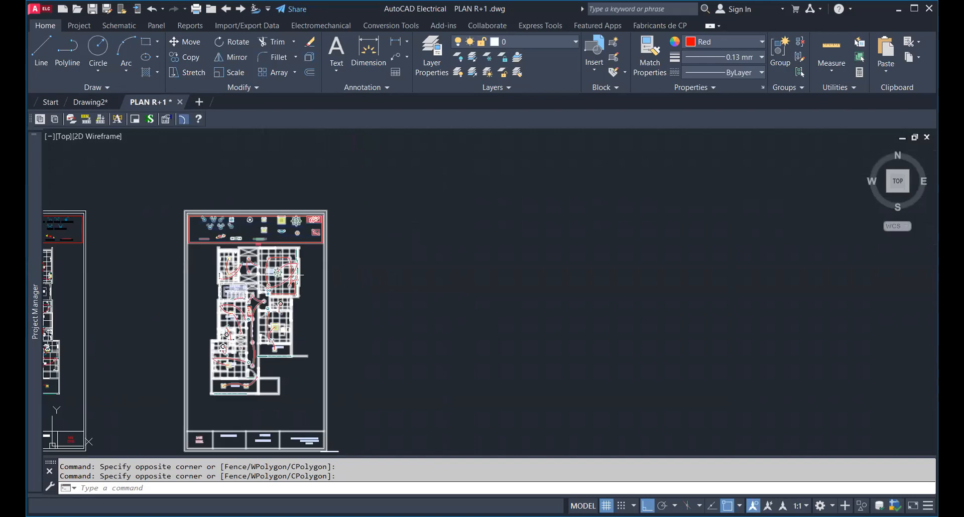
scroll(275, 277, down, 2)
click(222, 362)
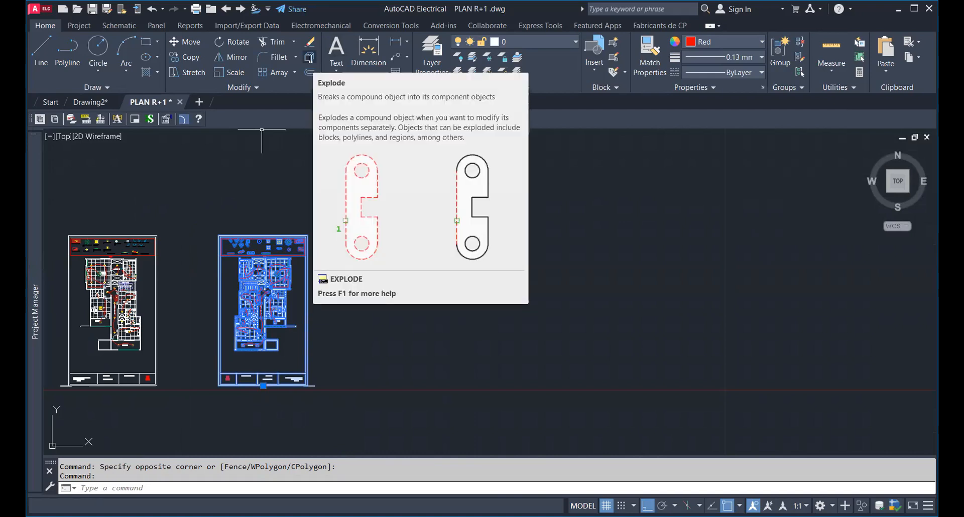
click(87, 489)
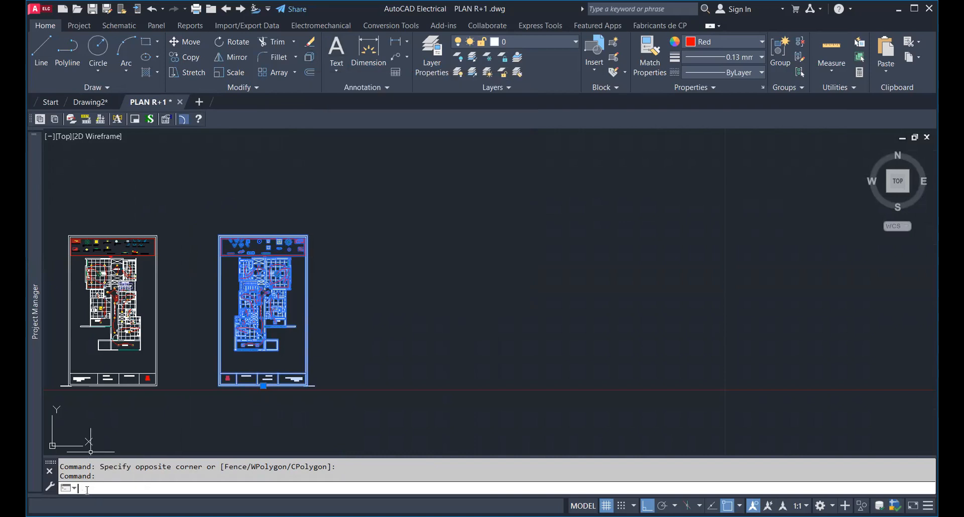
text(break)
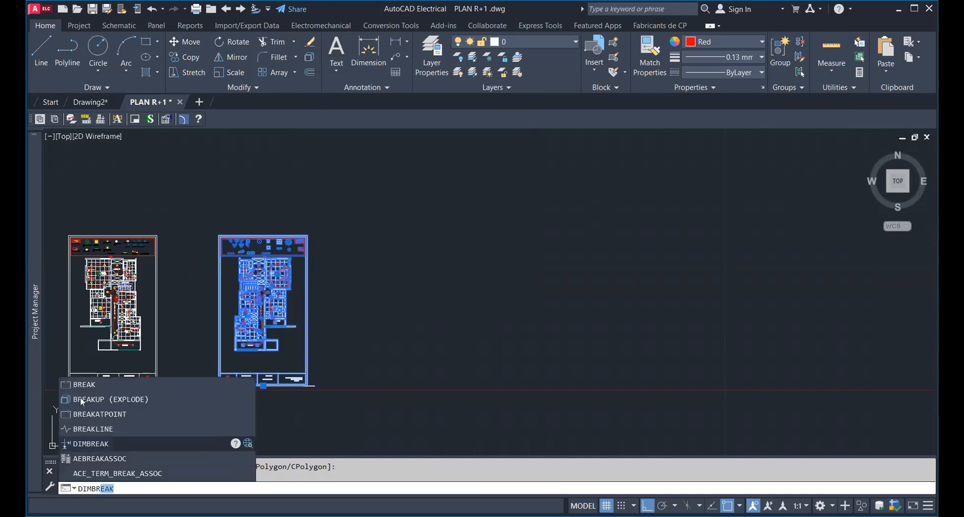
key(Return)
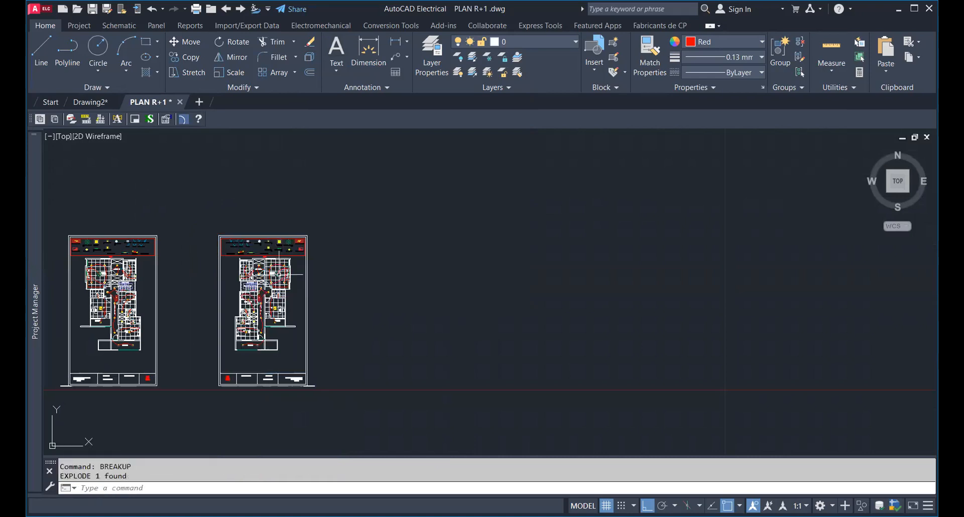
Erase all the objects of the exploded mirrored plan, leaving the original plan block in place
scroll(267, 299, up, 4)
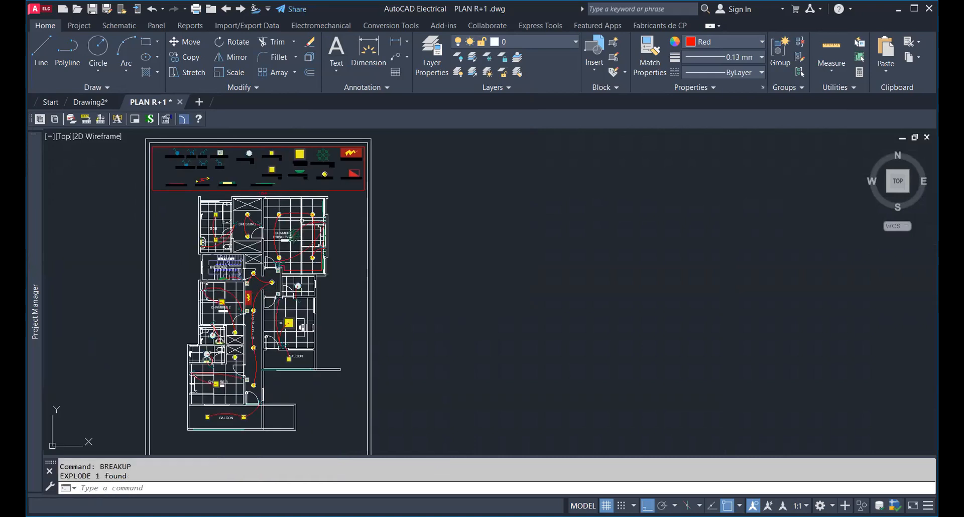
scroll(301, 221, up, 2)
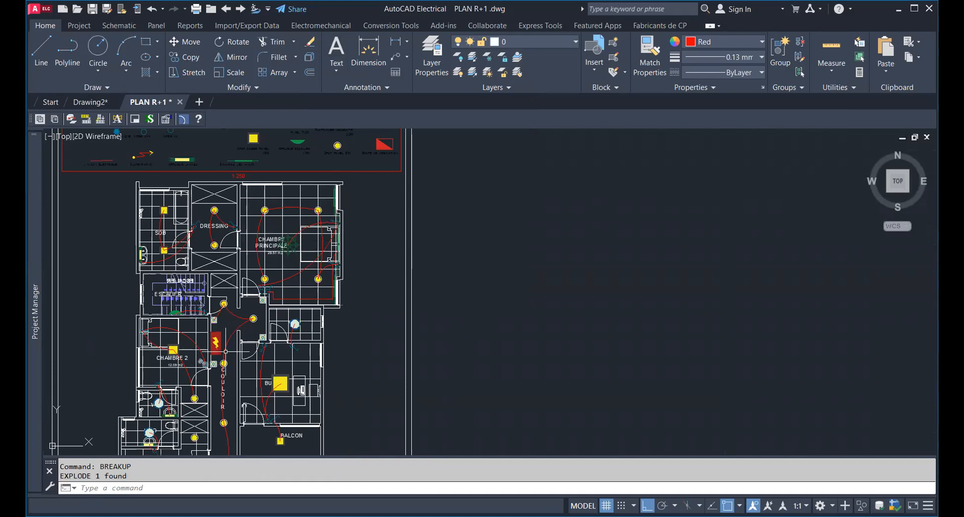
scroll(261, 317, down, 4)
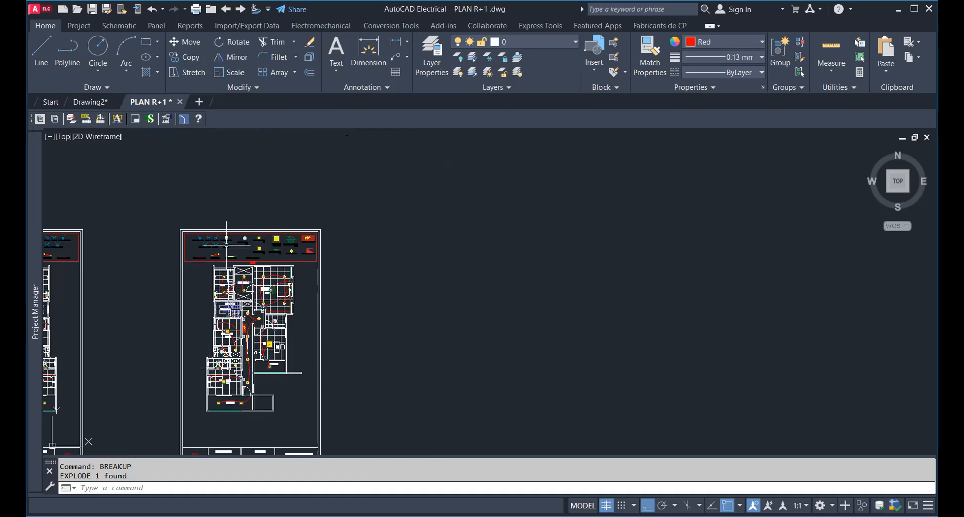
scroll(326, 247, down, 2)
scroll(165, 212, down, 2)
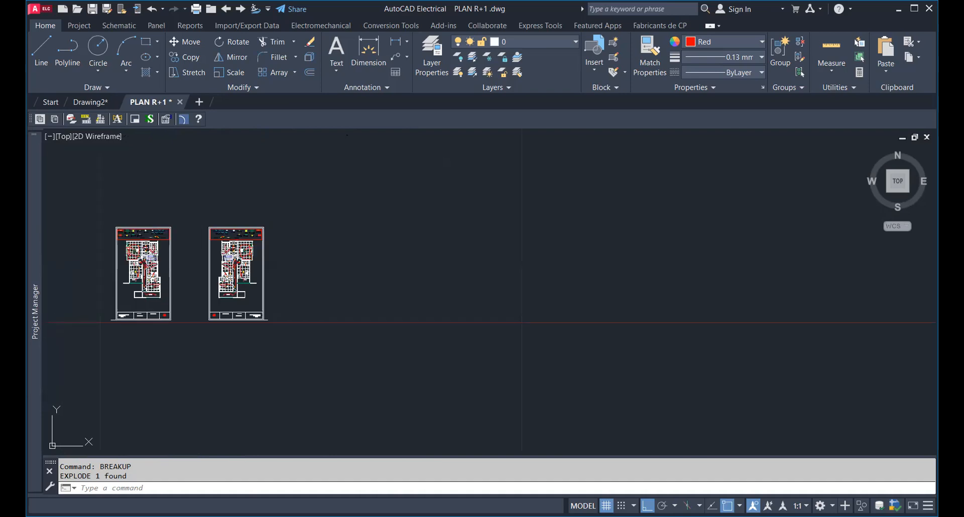
key(Delete)
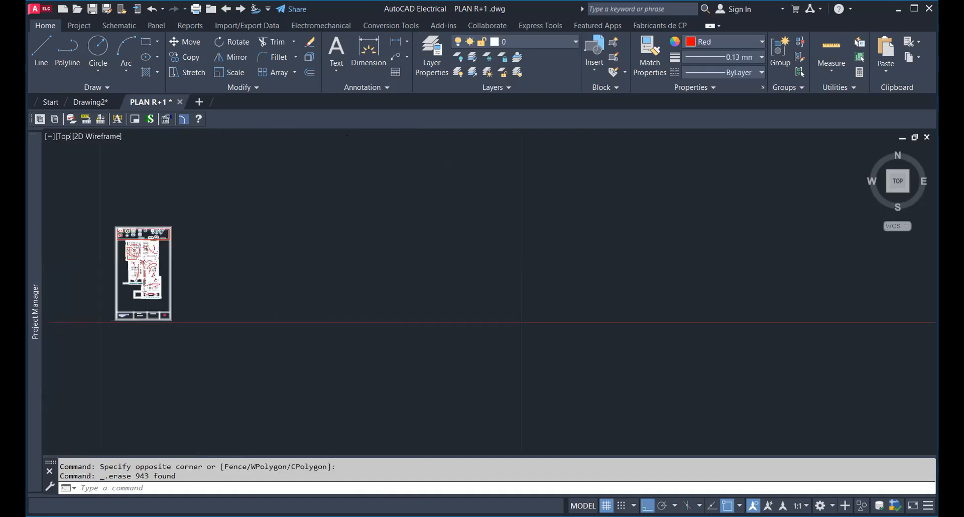
Explode the original PLAN block into its component objects
scroll(126, 252, up, 2)
click(142, 253)
middle_drag(198, 232, 282, 235)
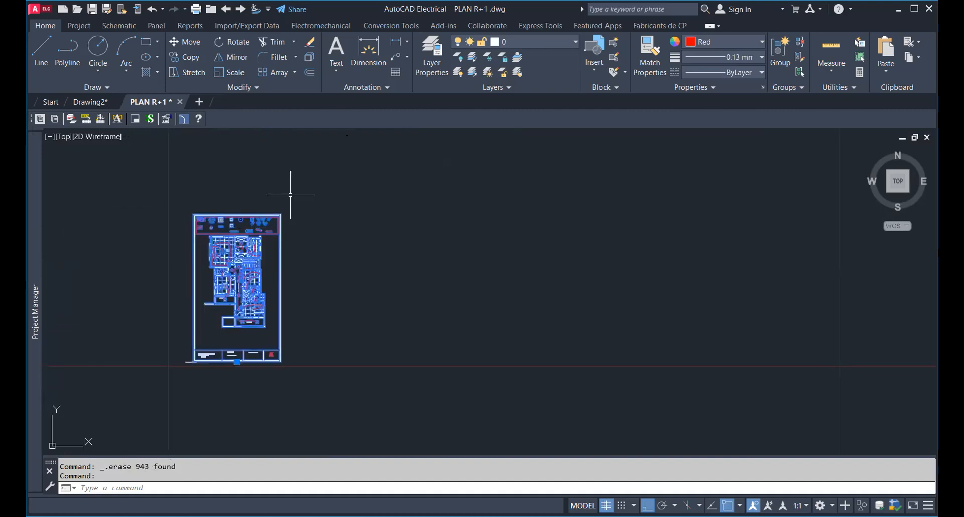
scroll(226, 271, down, 2)
scroll(240, 267, up, 2)
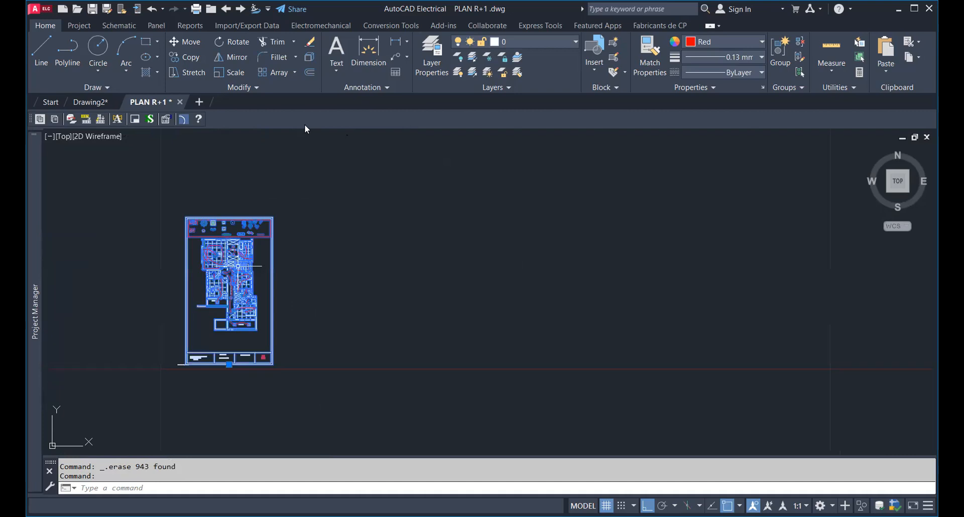
click(309, 63)
click(311, 59)
scroll(223, 301, up, 4)
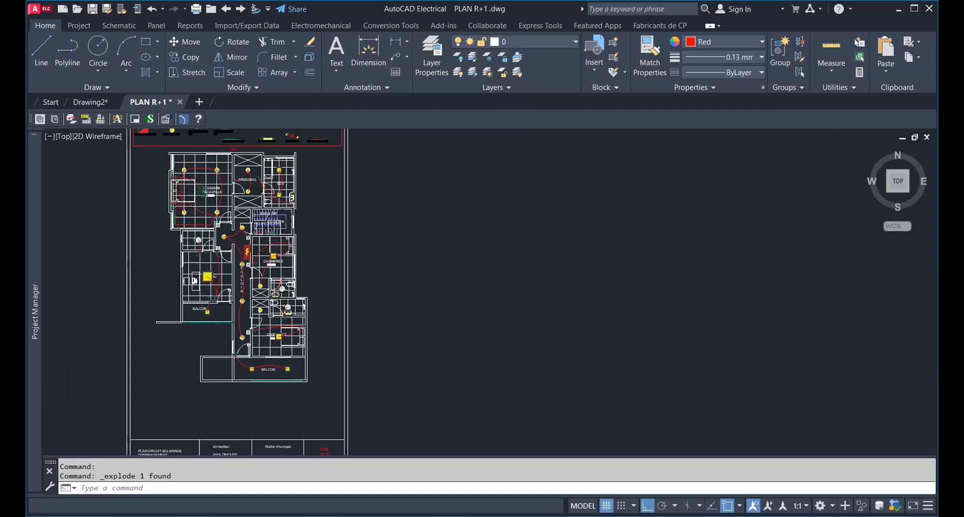
Examine the exploded plan's rooms, electrical symbols and legend, and compare its extent with the neighbouring floor plan
scroll(281, 153, up, 5)
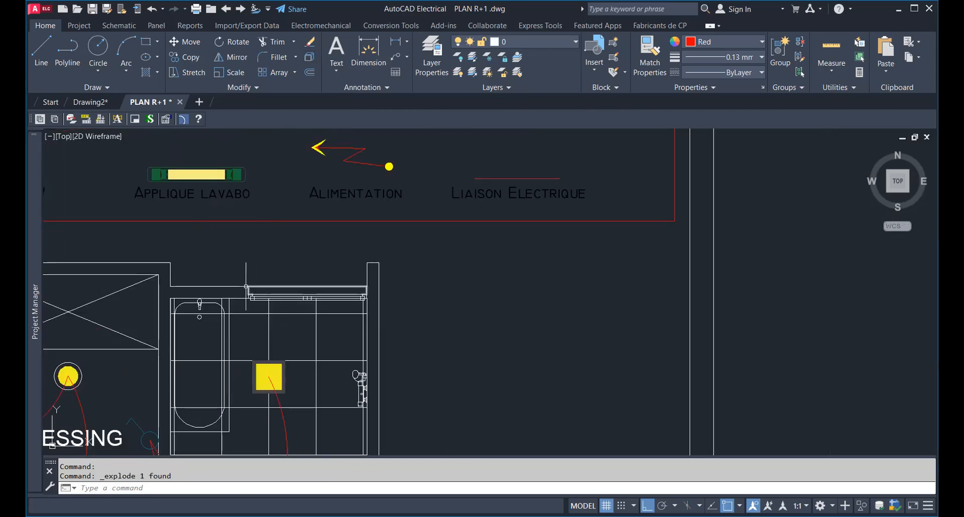
scroll(189, 284, down, 5)
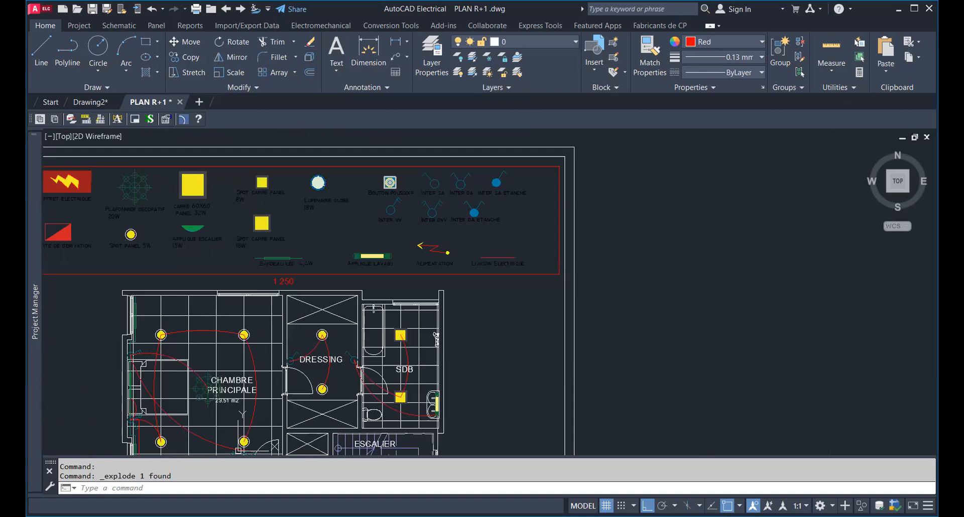
scroll(226, 191, up, 2)
scroll(431, 195, down, 3)
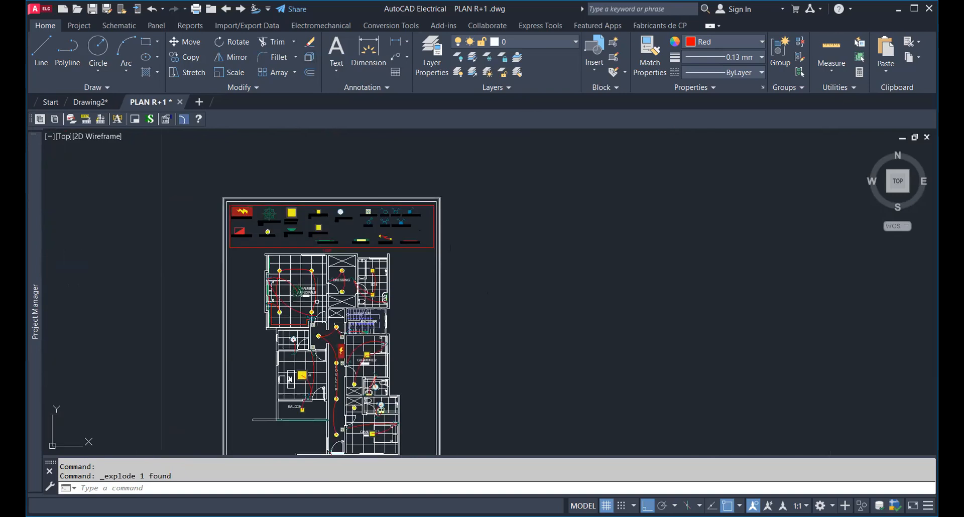
scroll(316, 301, down, 4)
scroll(314, 193, up, 6)
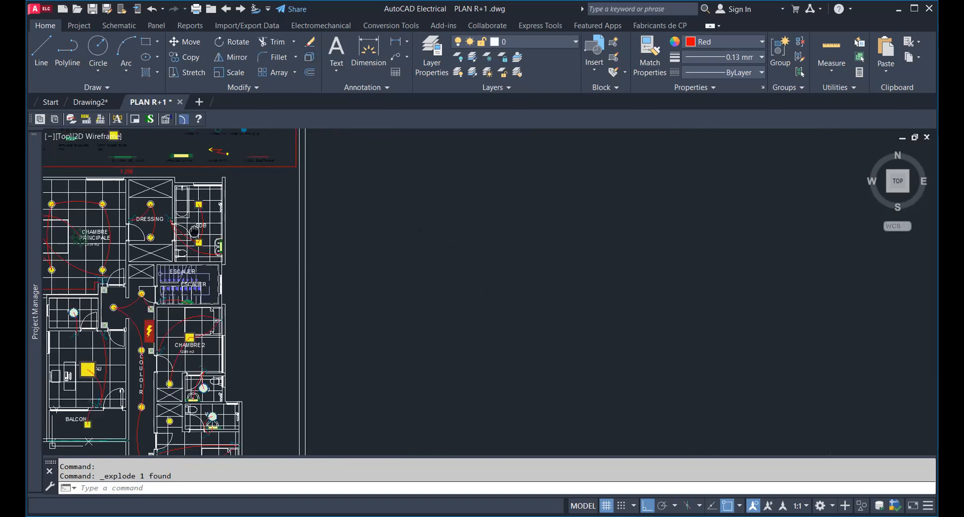
scroll(178, 197, down, 3)
scroll(197, 299, down, 2)
scroll(254, 216, up, 4)
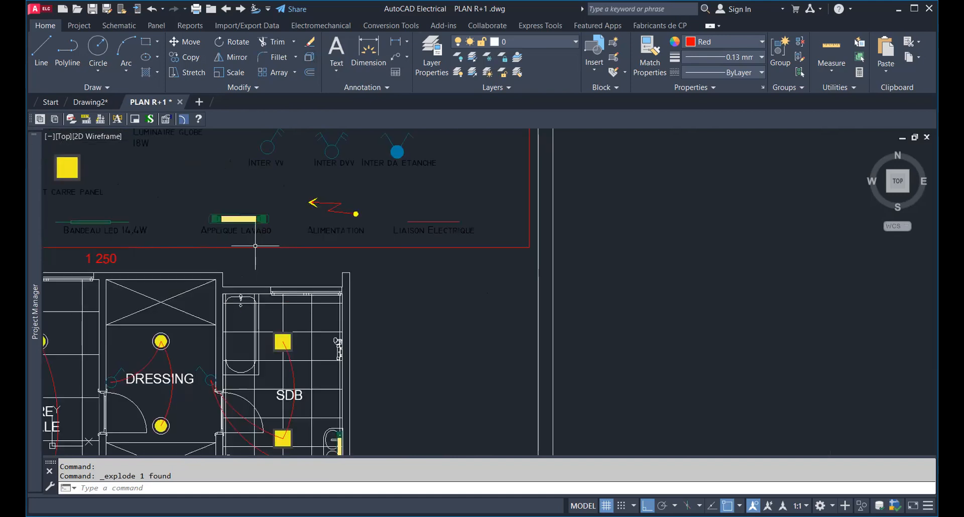
scroll(256, 235, down, 3)
scroll(297, 211, down, 5)
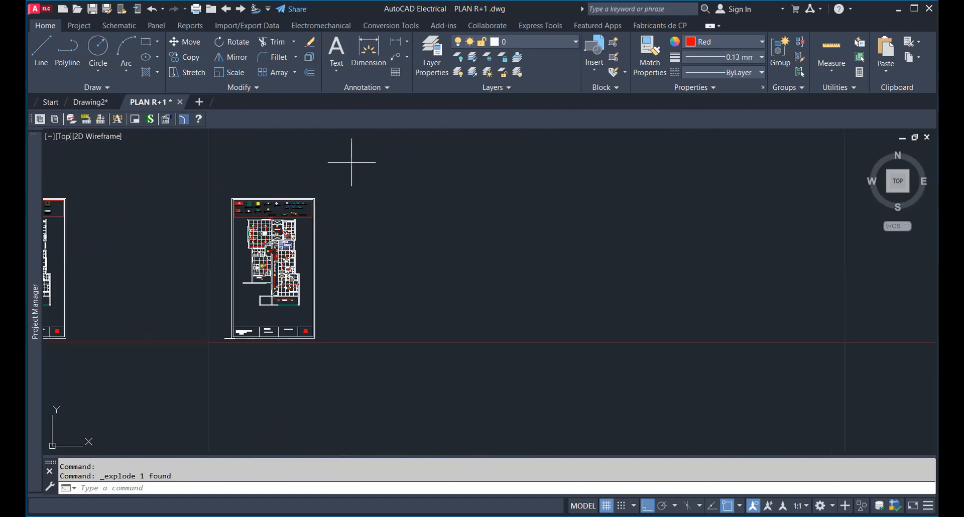
click(405, 214)
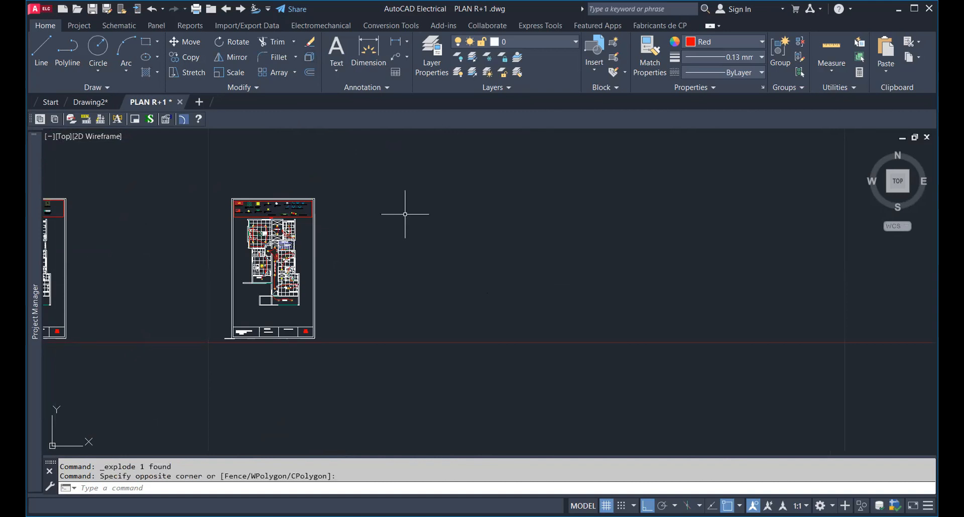
scroll(285, 203, up, 4)
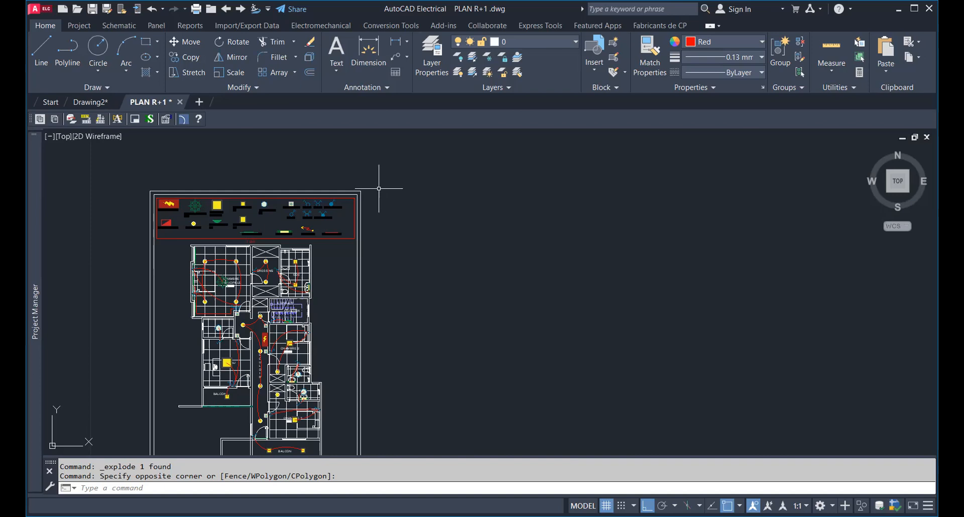
scroll(381, 188, down, 4)
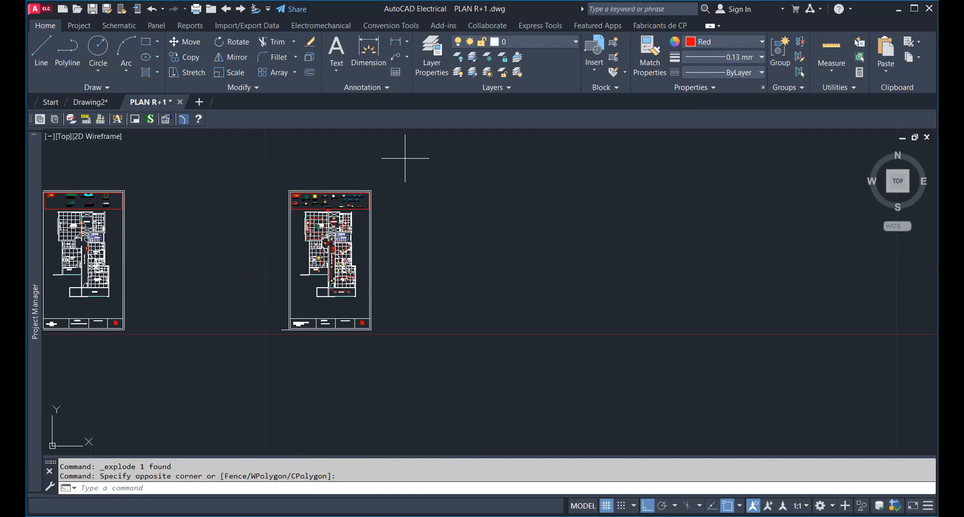
Convert all objects of the exploded plan into a block named PLAN, redefining the existing block definition
click(172, 415)
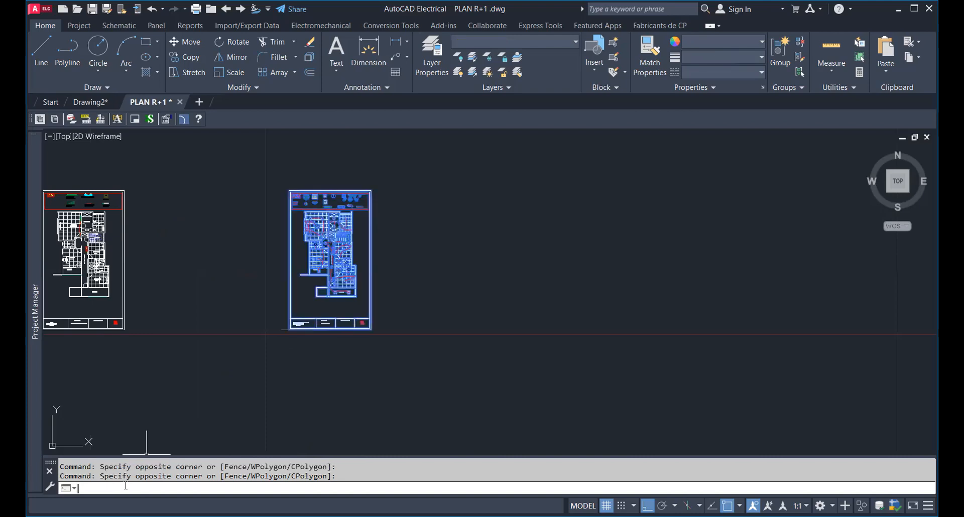
text(blo)
click(96, 355)
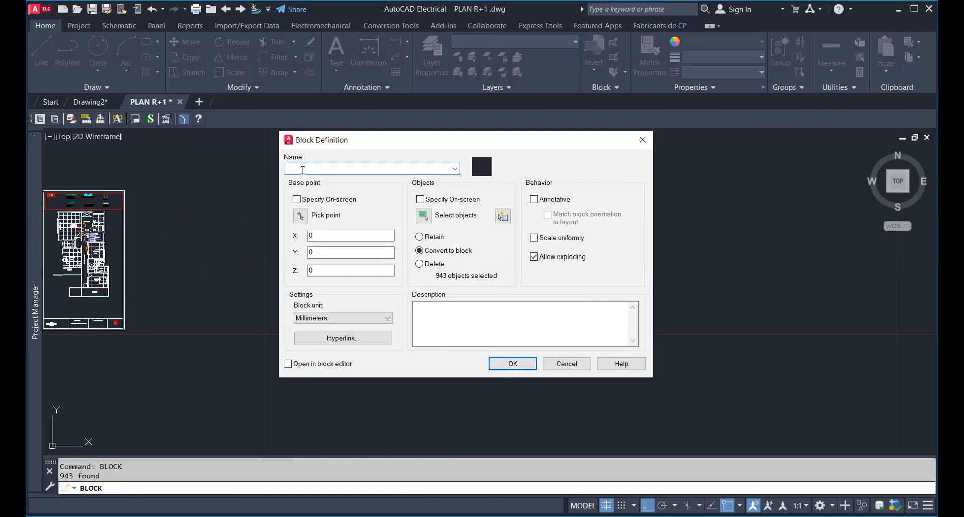
text(PLAN)
click(522, 364)
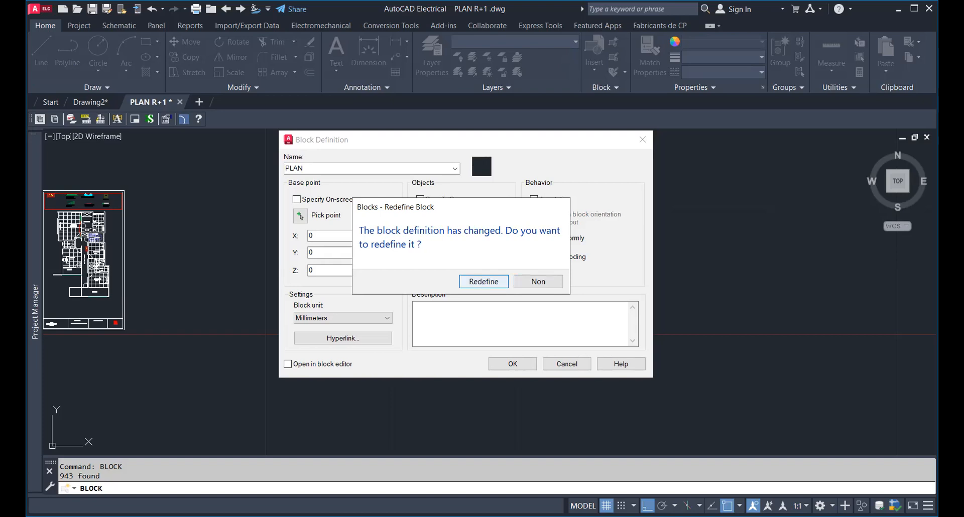
click(483, 281)
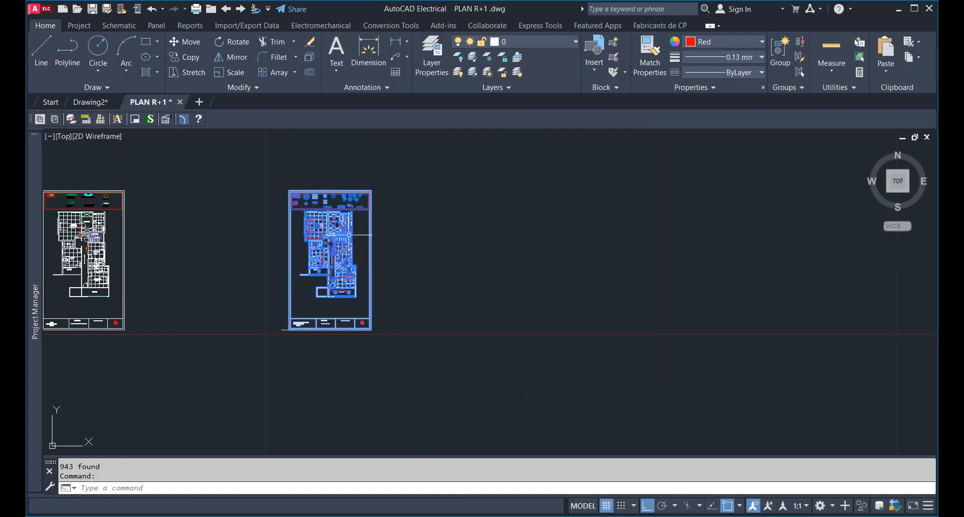
Mirror the redefined PLAN block about a vertical line along its frame's right edge, keeping the source object
scroll(348, 235, up, 4)
scroll(285, 234, down, 4)
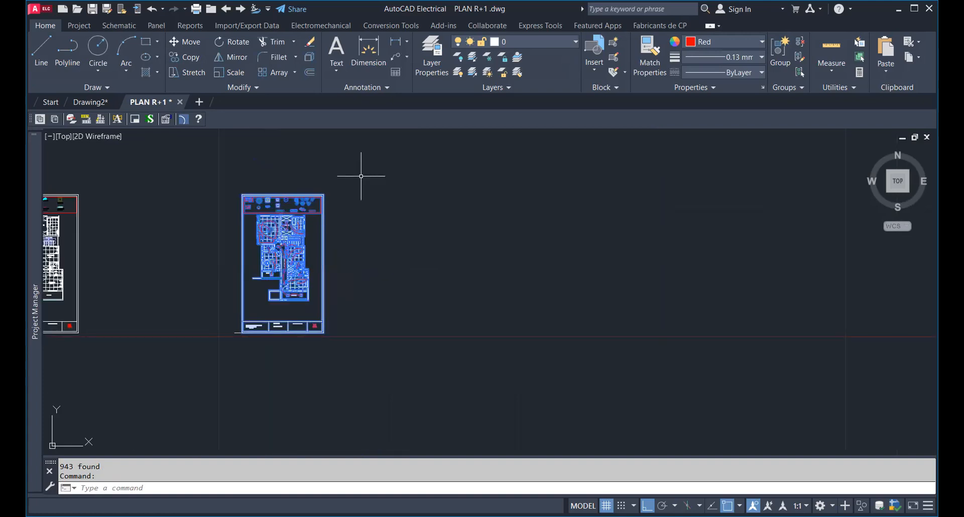
key(Delete)
click(269, 279)
scroll(269, 279, down, 5)
scroll(342, 254, up, 6)
scroll(343, 255, down, 10)
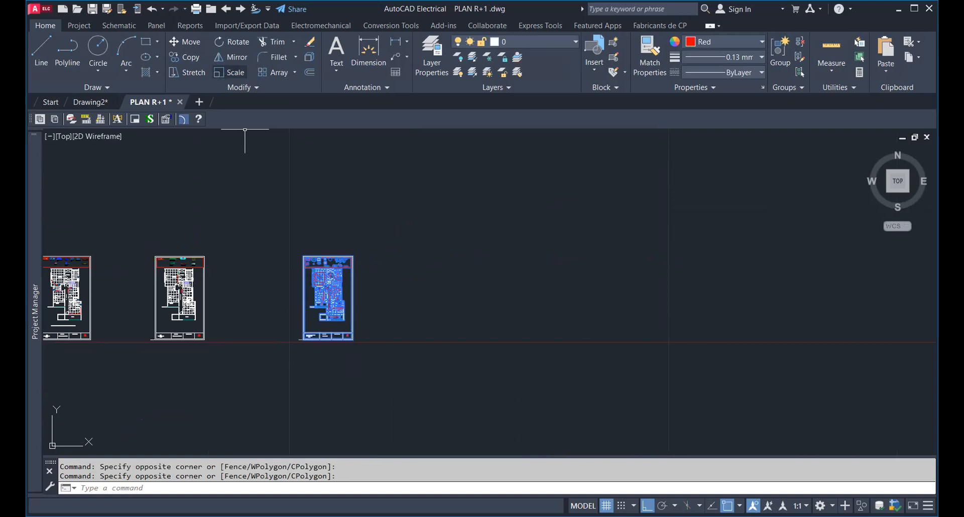
click(373, 423)
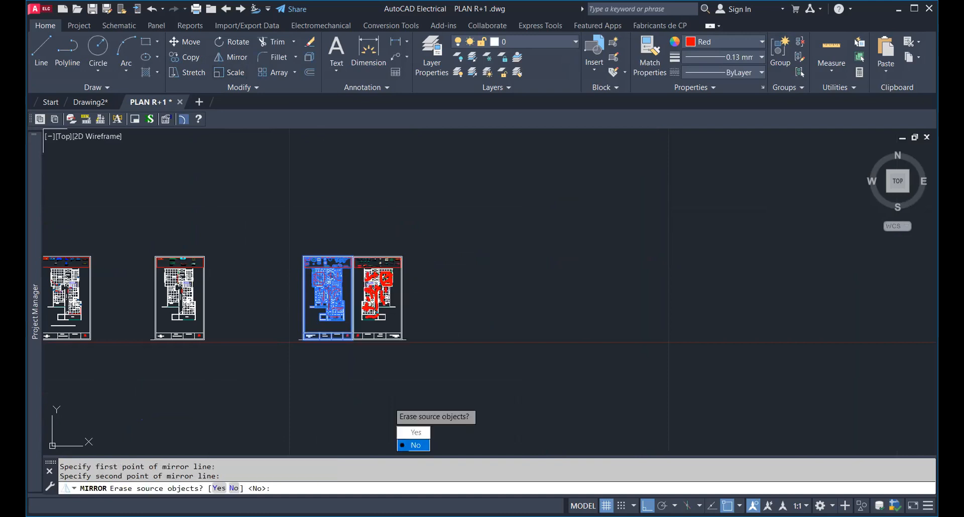
click(416, 445)
Examine the orientation of the legend texts and symbols in the new mirrored copy of the plan
scroll(378, 243, up, 10)
middle_drag(383, 327, 370, 172)
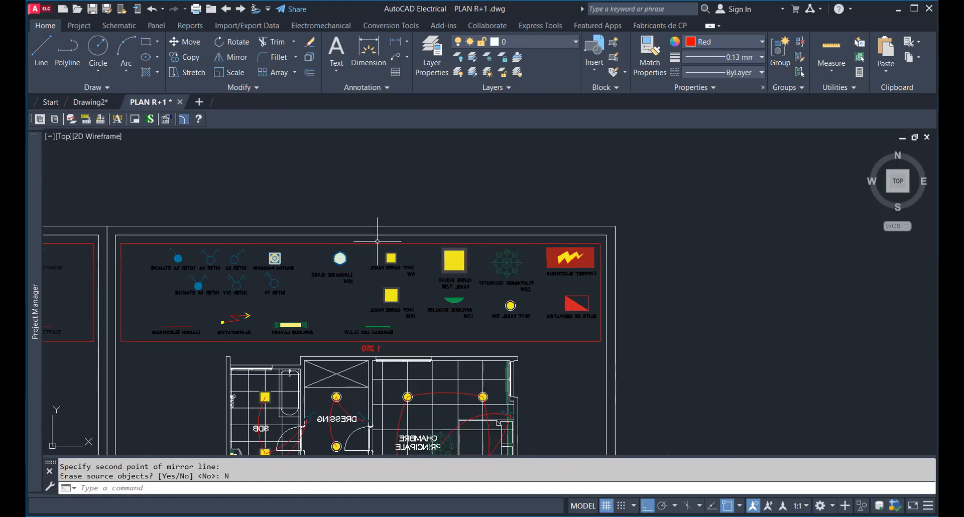
scroll(379, 243, up, 10)
scroll(342, 280, down, 4)
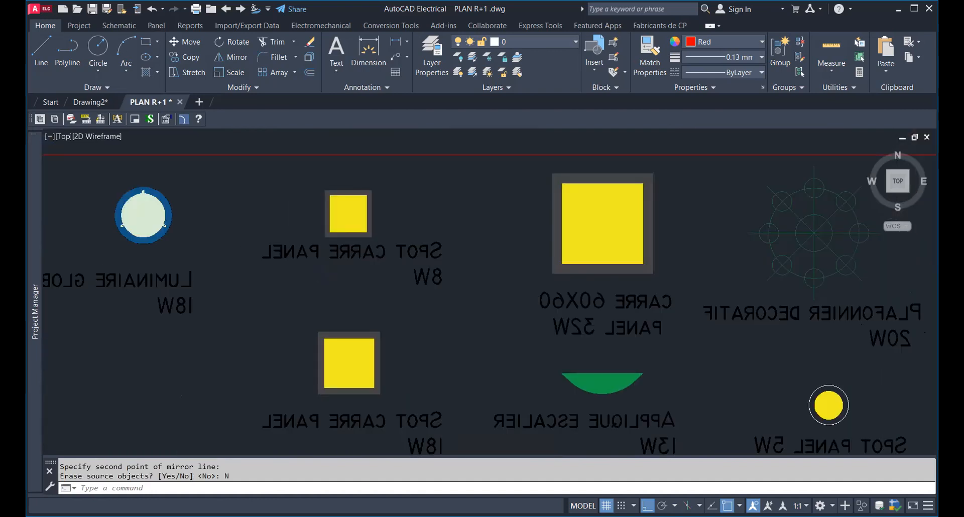
Inspect the mirrored copy's legend captions and 1 250 label and compare its layout with the source plan beside it
scroll(371, 234, down, 6)
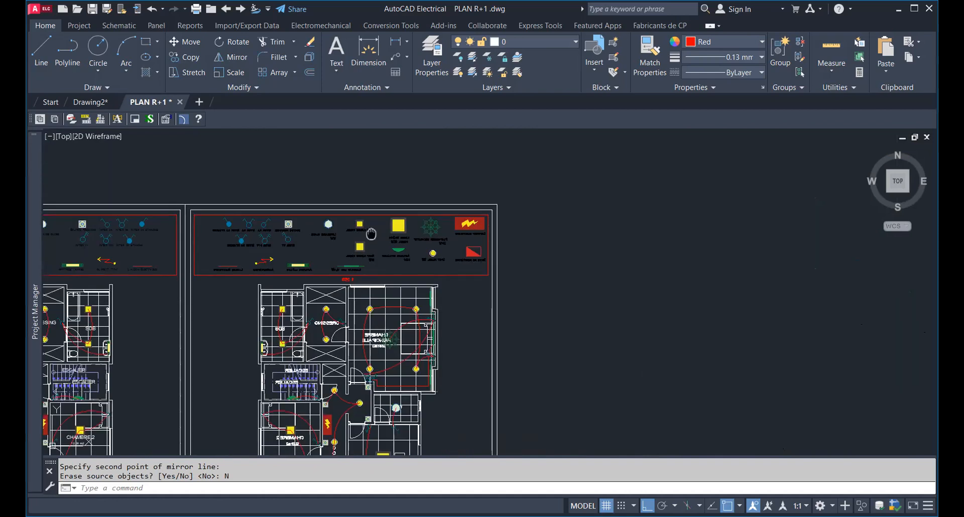
middle_drag(371, 234, 431, 184)
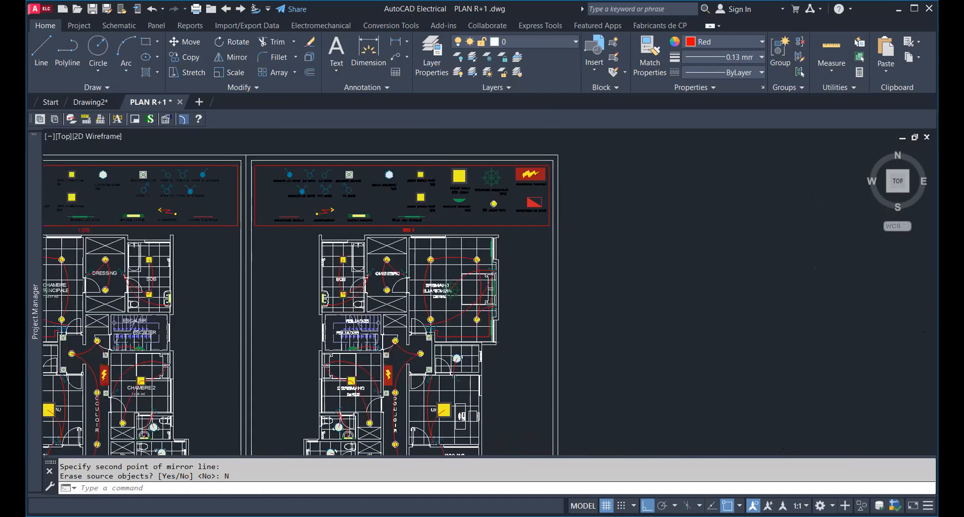
scroll(421, 204, up, 7)
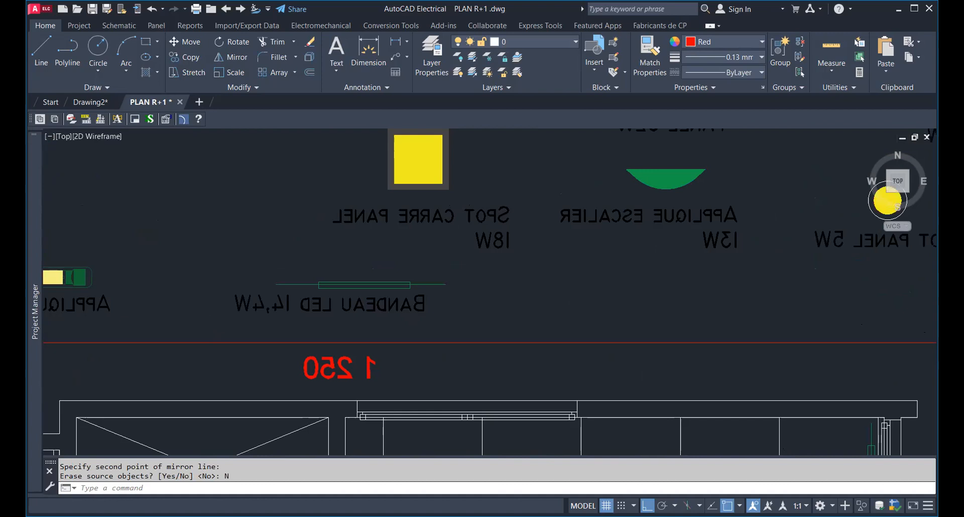
scroll(345, 305, down, 6)
scroll(290, 295, up, 7)
scroll(281, 297, down, 8)
scroll(280, 298, down, 4)
Move the mirrored copy of the PLAN block clear of the source plan's frame and explode it
click(276, 169)
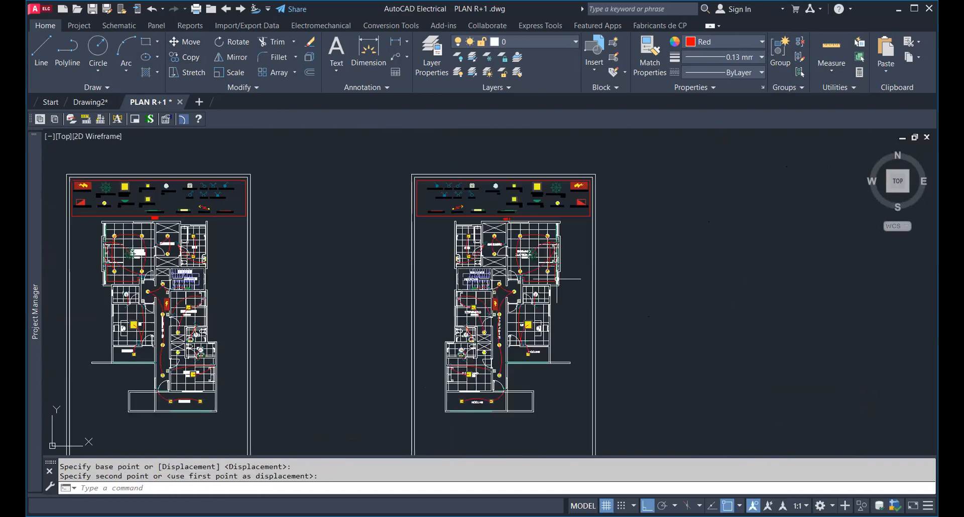
scroll(537, 211, up, 2)
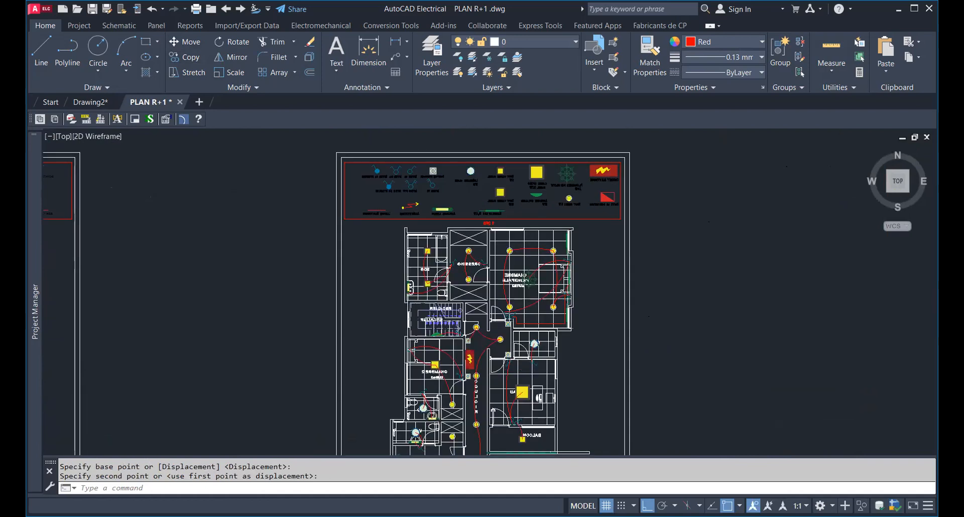
scroll(536, 203, up, 4)
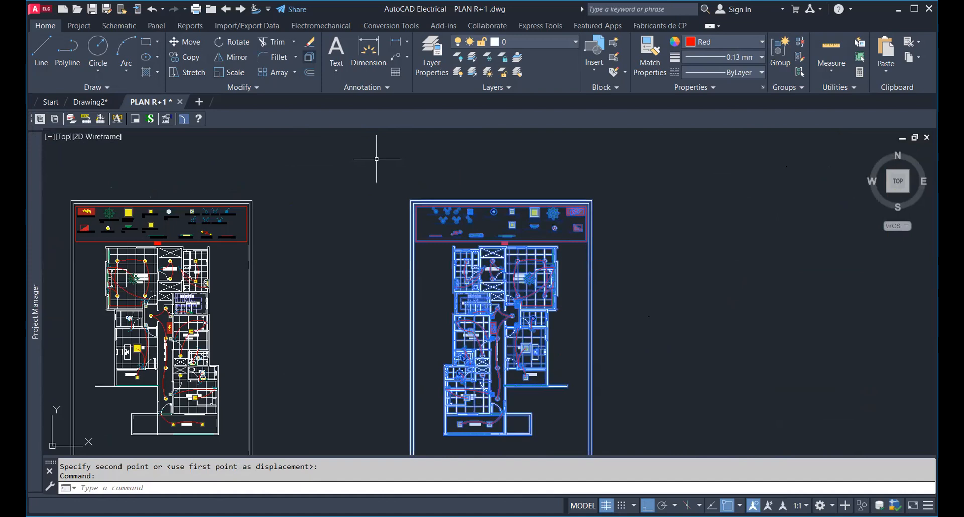
click(310, 58)
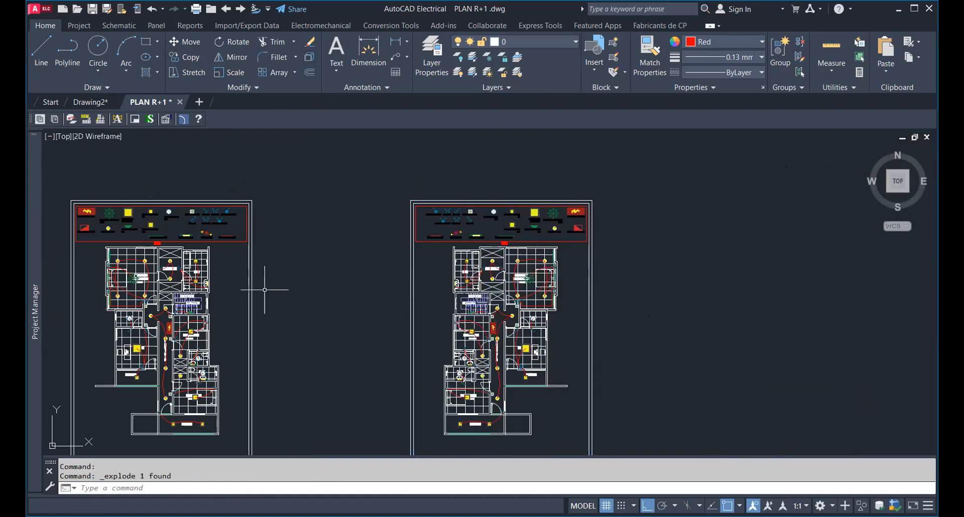
Examine the text direction of the legend captions in the exploded mirrored copy, around the Plafonnier decoratif entry
scroll(550, 212, up, 5)
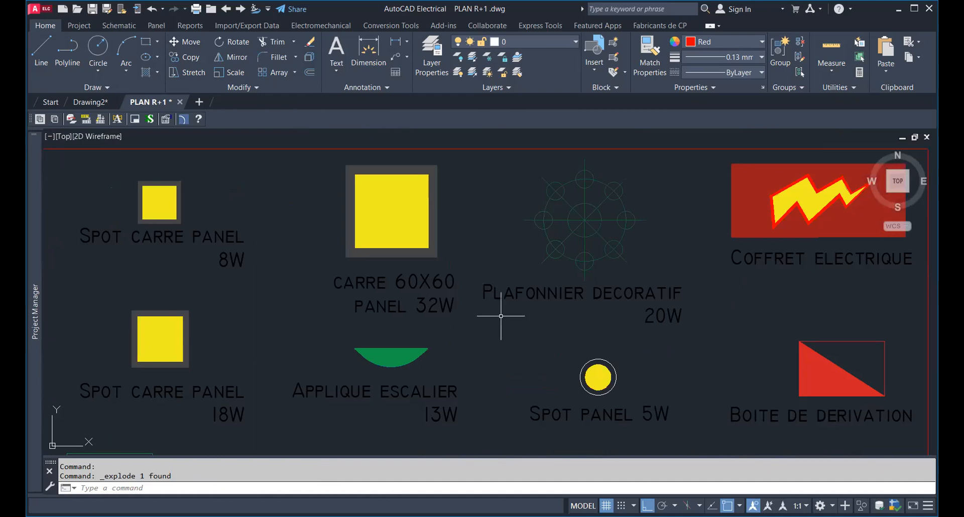
scroll(500, 315, down, 4)
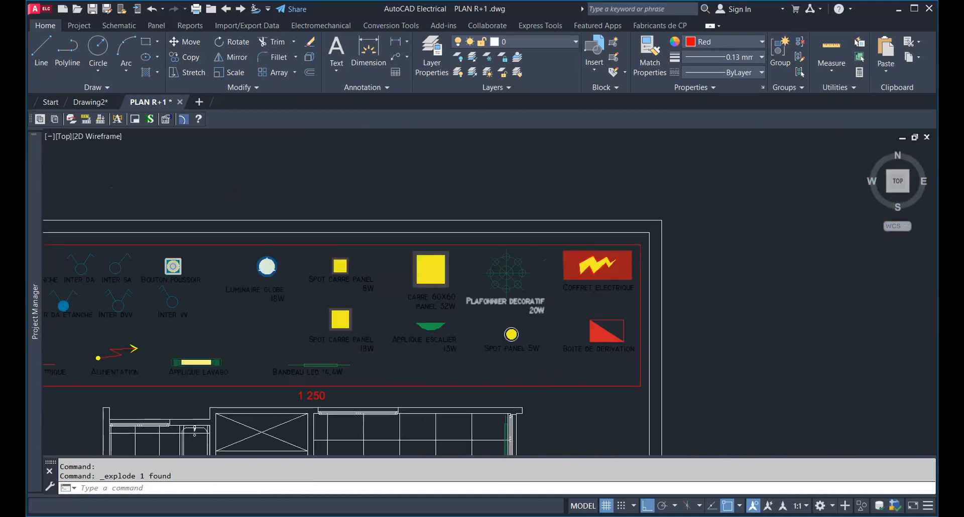
scroll(508, 301, up, 4)
scroll(510, 300, down, 2)
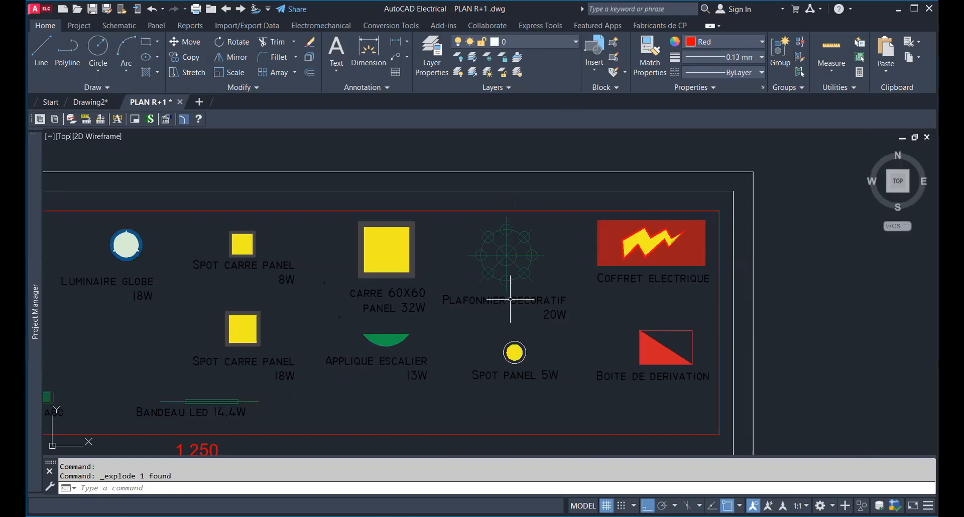
scroll(510, 299, up, 3)
scroll(521, 317, down, 3)
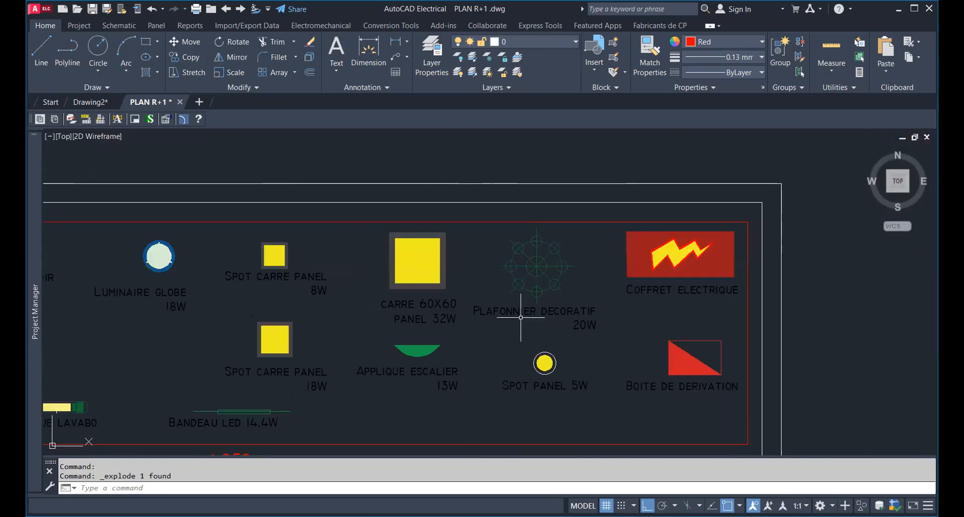
scroll(521, 317, down, 4)
scroll(508, 316, down, 2)
middle_drag(507, 316, 639, 286)
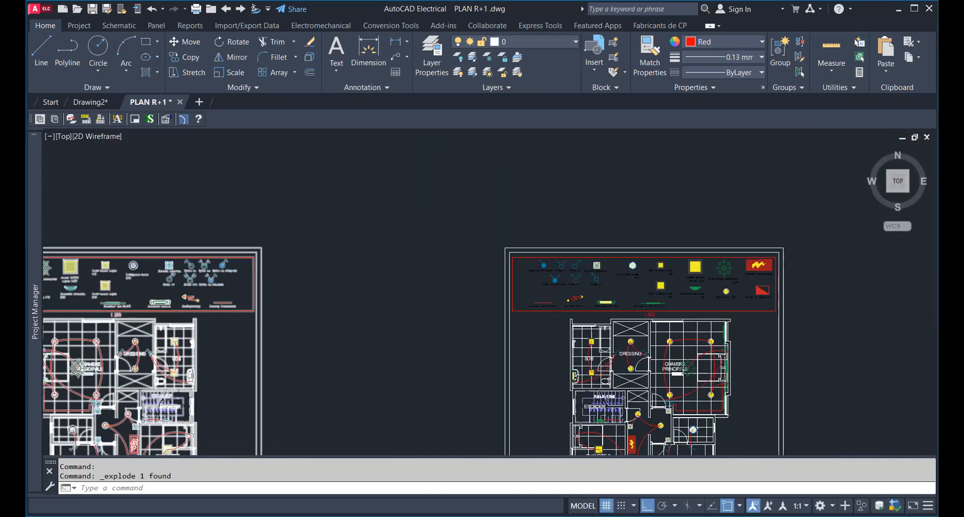
Compare the alignment of the Luminaire globe 18W caption between the source plan's legend and the exploded mirrored copy's legend
scroll(279, 307, up, 10)
scroll(279, 306, down, 2)
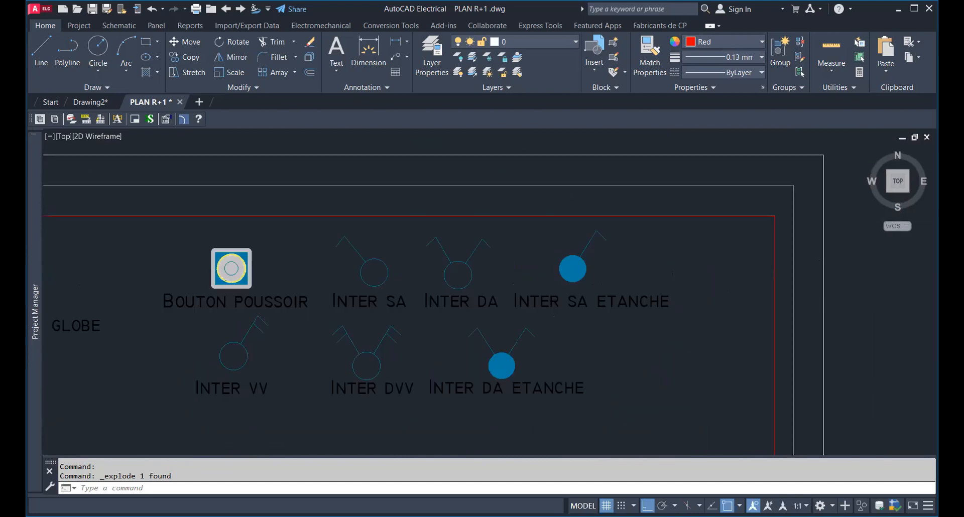
scroll(279, 306, down, 5)
scroll(166, 305, up, 7)
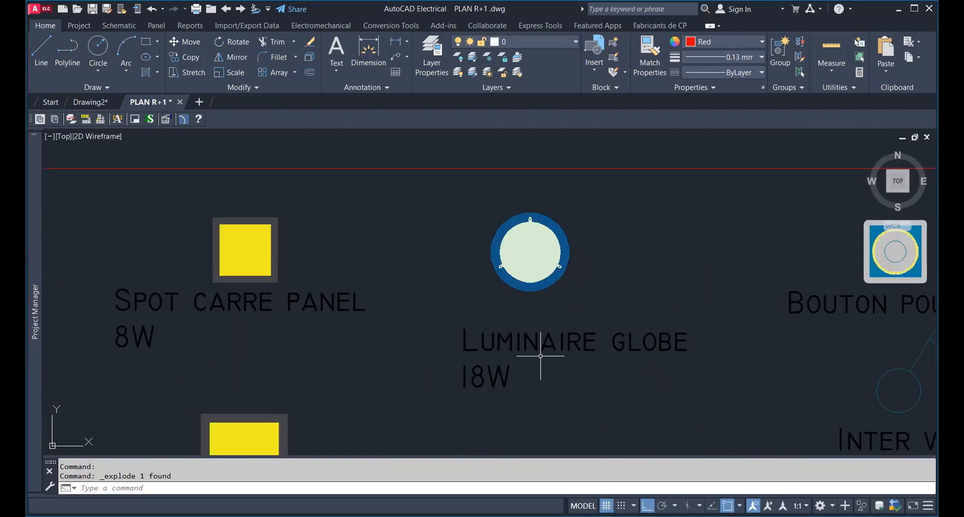
key(ctrl+a)
scroll(346, 324, down, 10)
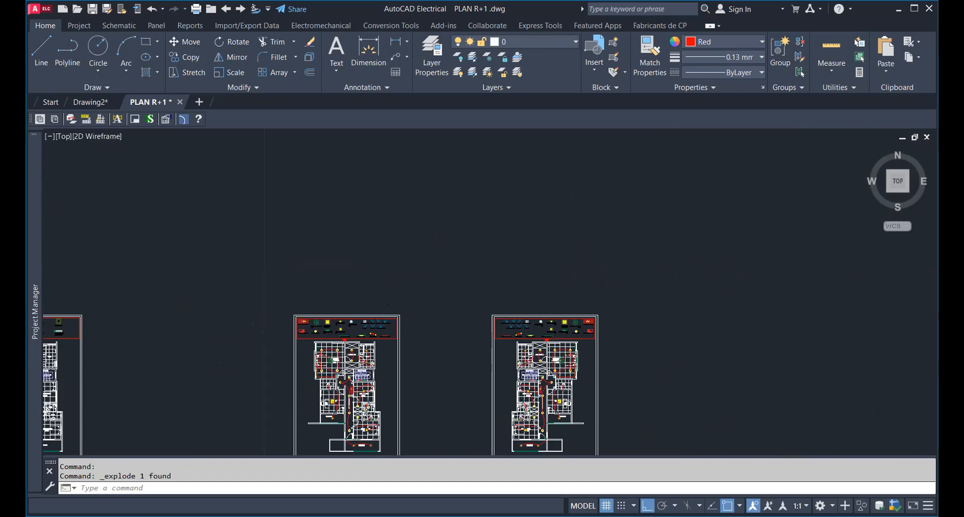
scroll(541, 341, up, 10)
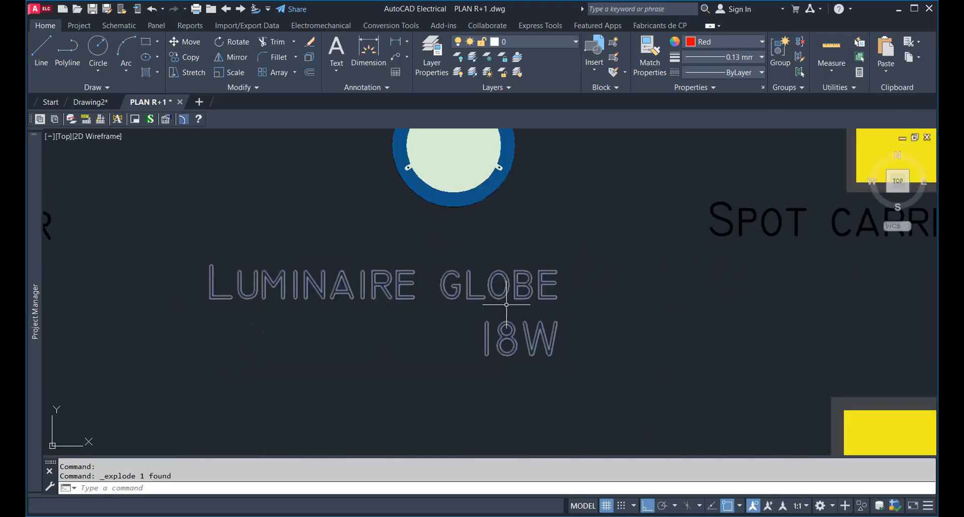
scroll(506, 305, down, 10)
scroll(507, 310, up, 6)
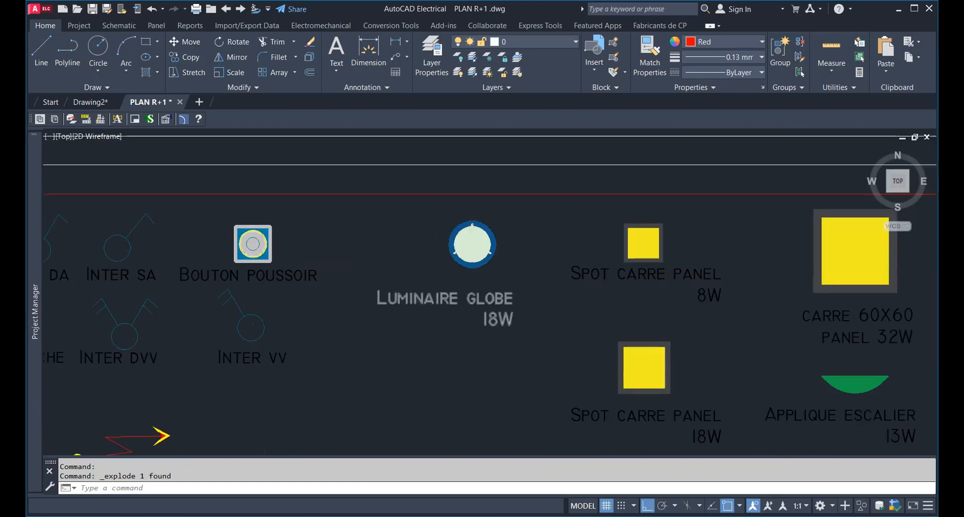
scroll(465, 297, down, 2)
scroll(501, 308, up, 2)
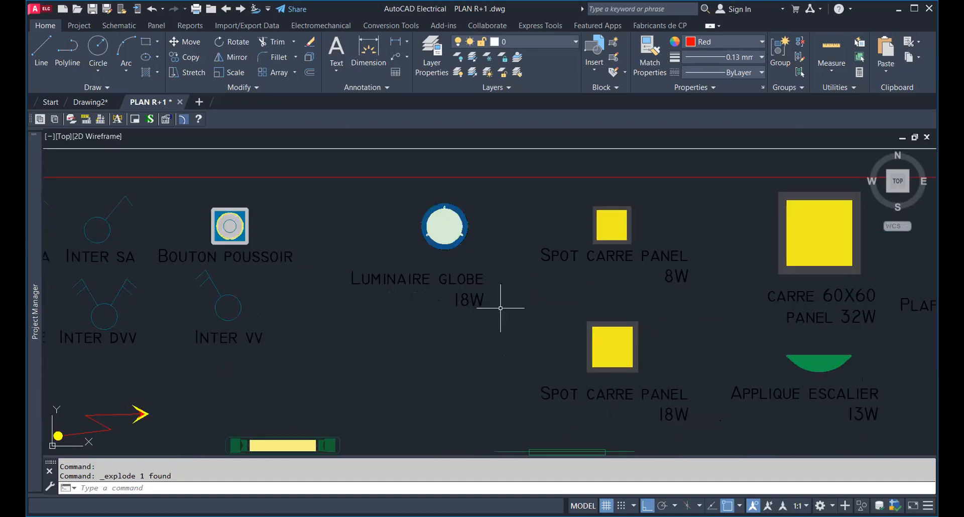
scroll(540, 292, down, 10)
scroll(540, 291, up, 8)
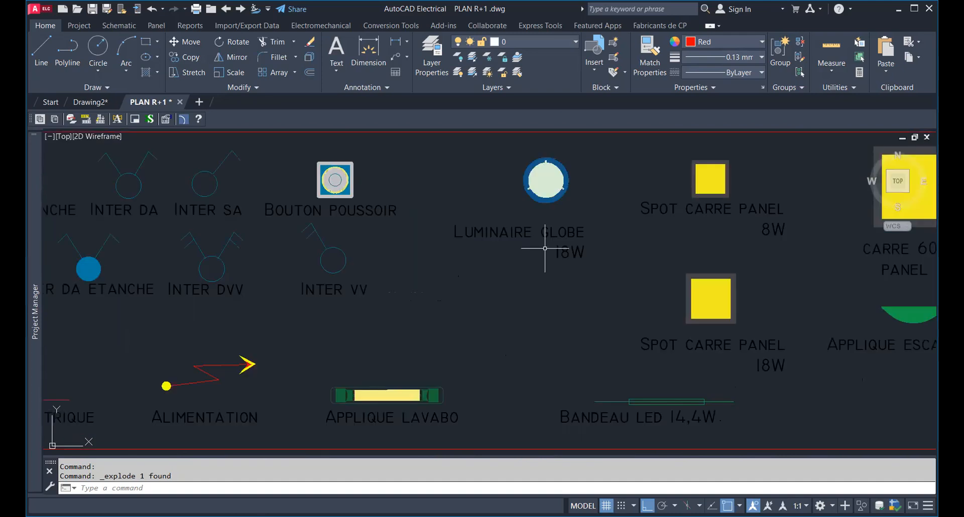
Explode the source PLAN block into separate objects
scroll(545, 249, down, 8)
middle_drag(405, 277, 415, 258)
scroll(336, 275, down, 4)
click(292, 271)
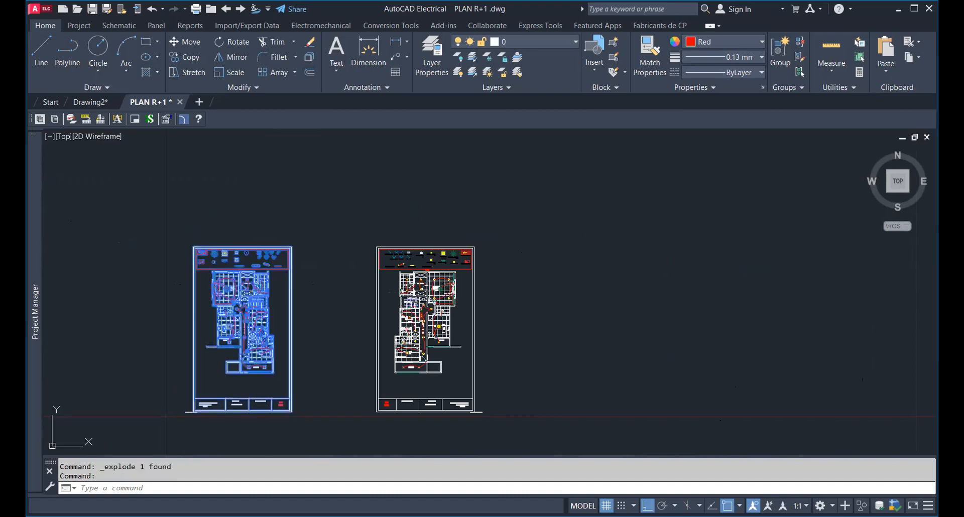
scroll(354, 217, up, 6)
scroll(487, 295, down, 2)
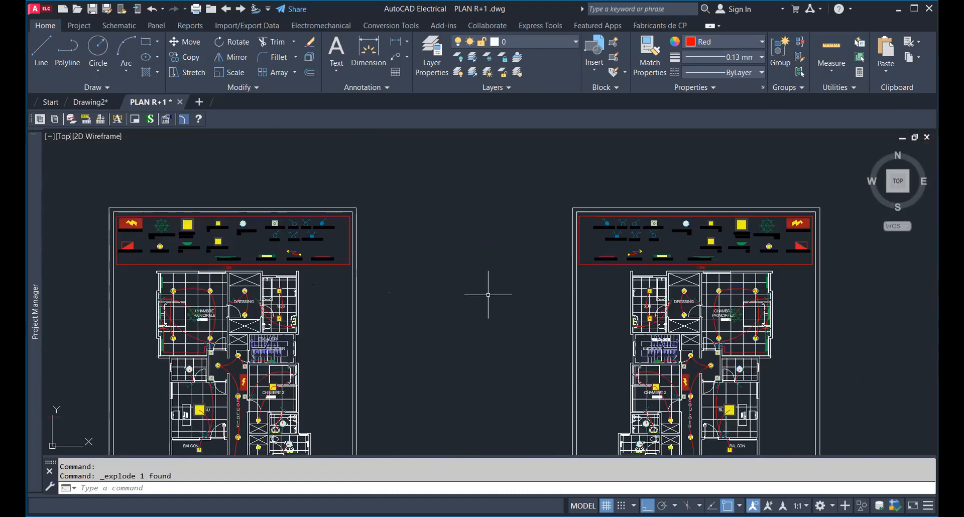
Group the Spot carre panel 8W caption with its yellow square symbol in the source plan's legend
scroll(301, 260, down, 2)
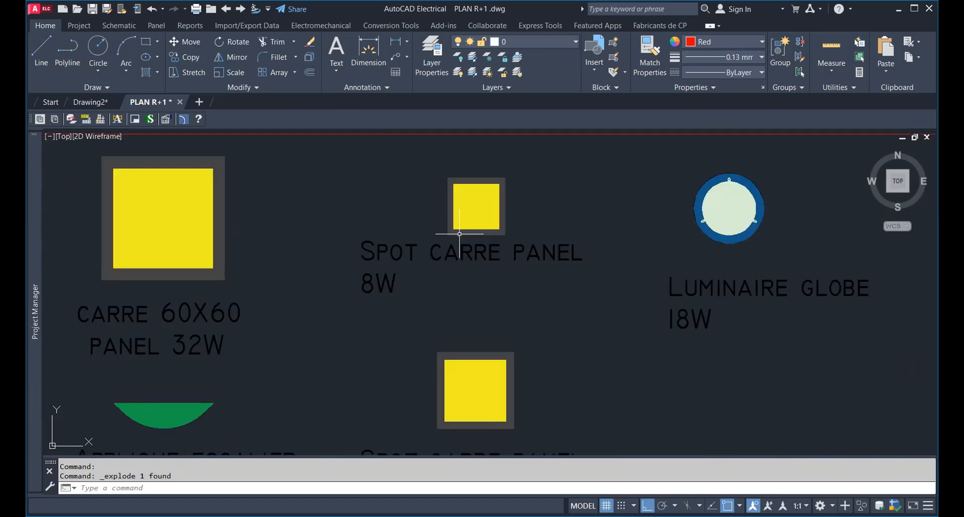
click(402, 252)
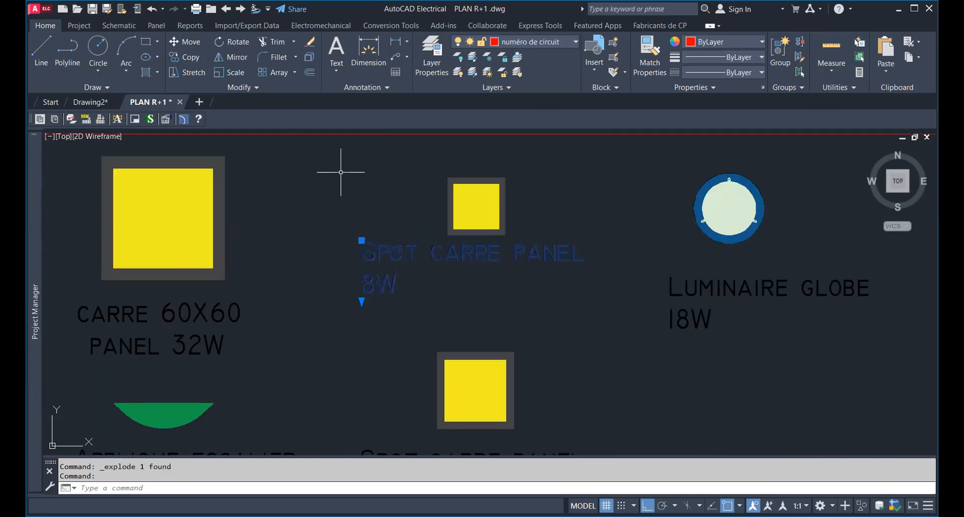
scroll(549, 233, down, 4)
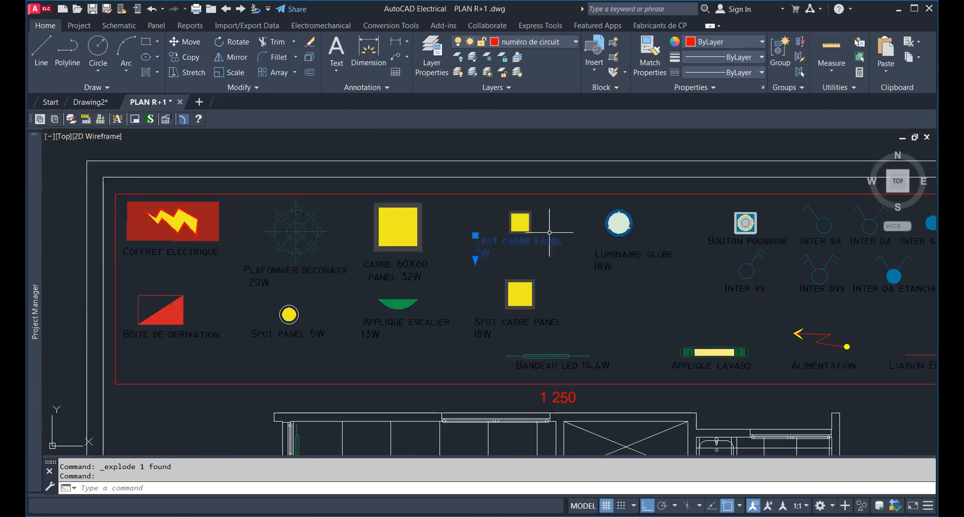
scroll(549, 232, down, 4)
scroll(347, 184, up, 4)
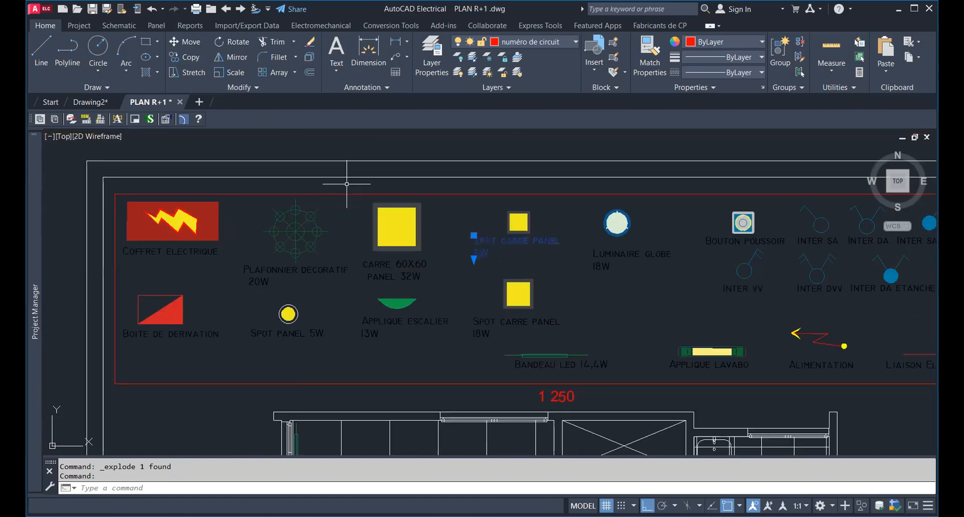
click(527, 224)
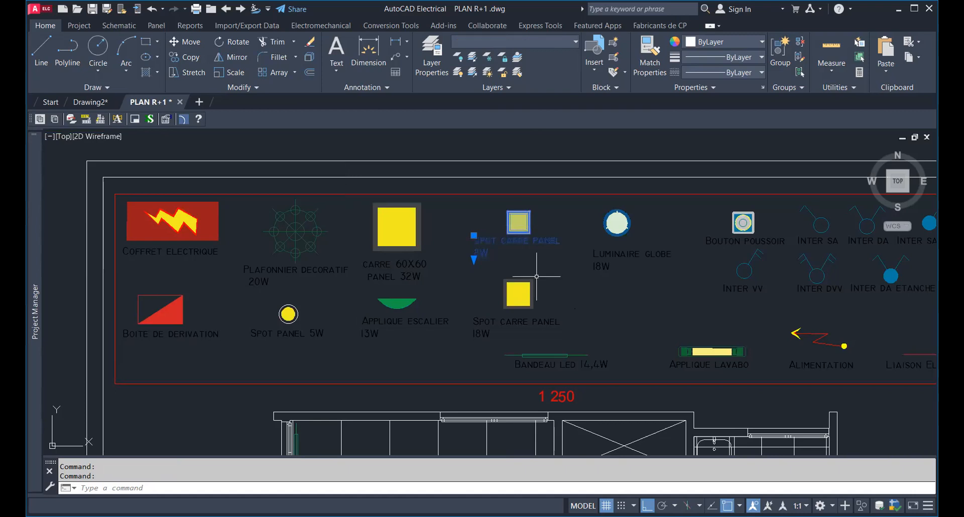
text(g)
key(Return)
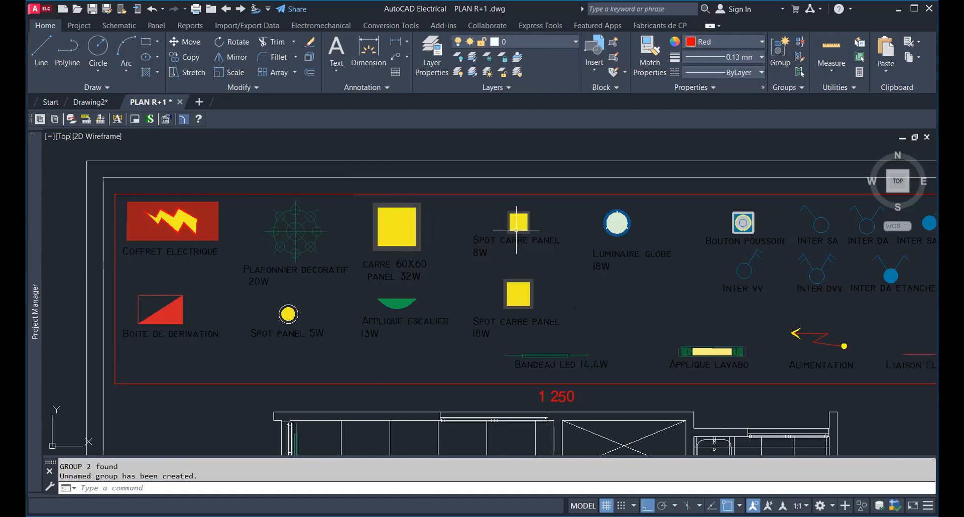
key(Escape)
key(Escape)
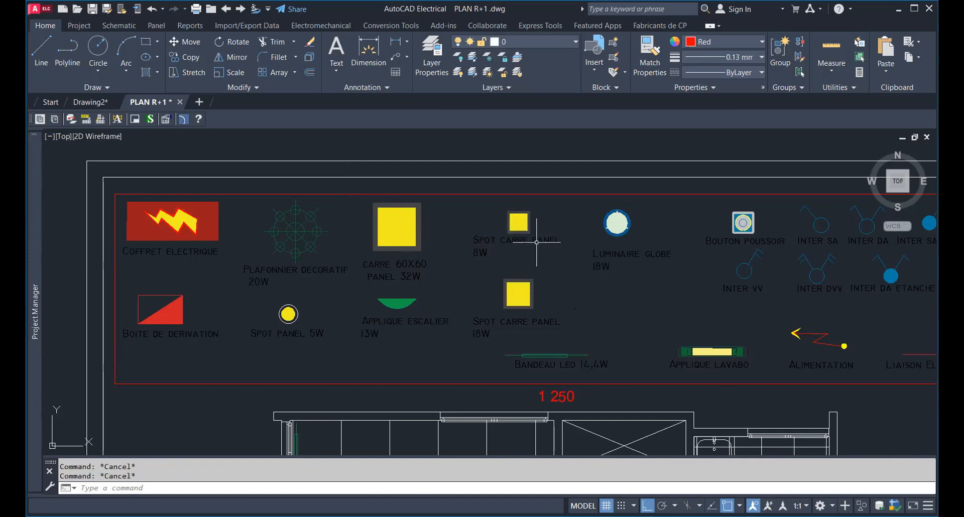
Compare the rooms, labels and lighting circuits of the source plan with the neighbouring floor plan and the mirrored copy
scroll(305, 222, down, 5)
scroll(306, 223, down, 2)
middle_drag(305, 223, 626, 214)
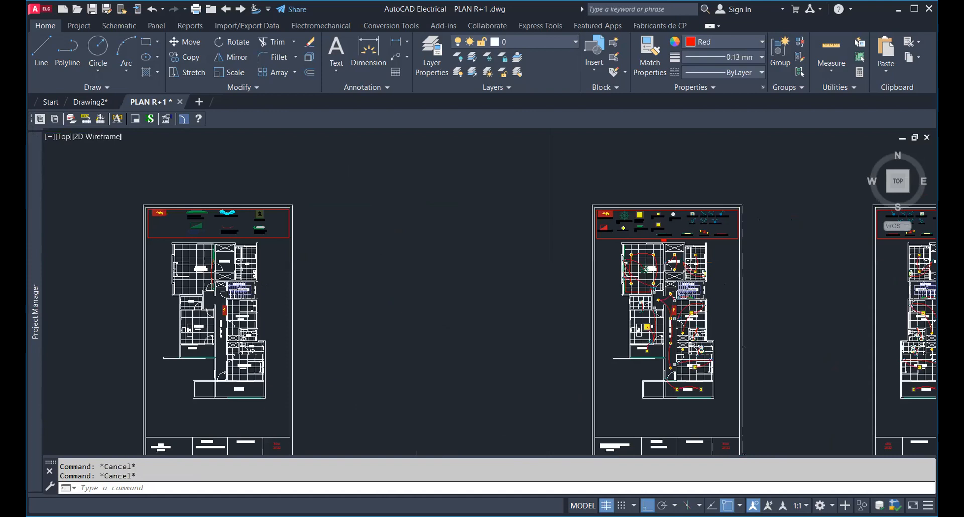
scroll(195, 229, up, 8)
scroll(289, 258, down, 5)
middle_drag(347, 287, 108, 215)
scroll(108, 215, down, 2)
scroll(618, 259, up, 4)
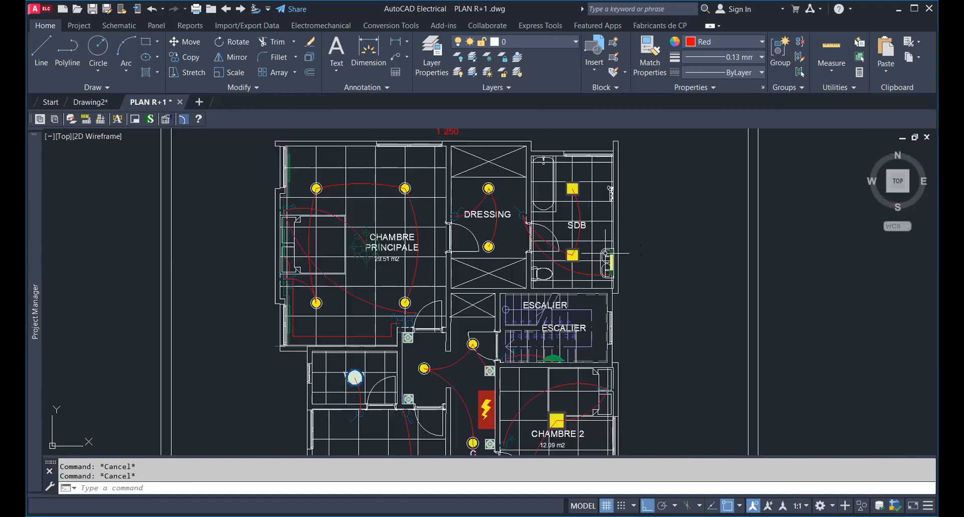
middle_drag(618, 259, 581, 219)
scroll(490, 210, down, 5)
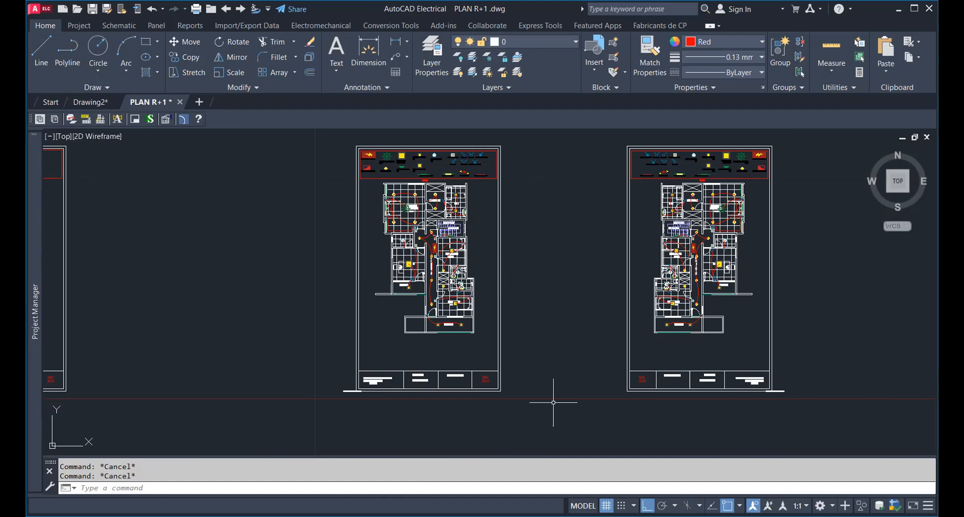
mouse_move(567, 289)
middle_down()
mouse_move(510, 284)
mouse_move(460, 242)
middle_up()
scroll(577, 206, up, 10)
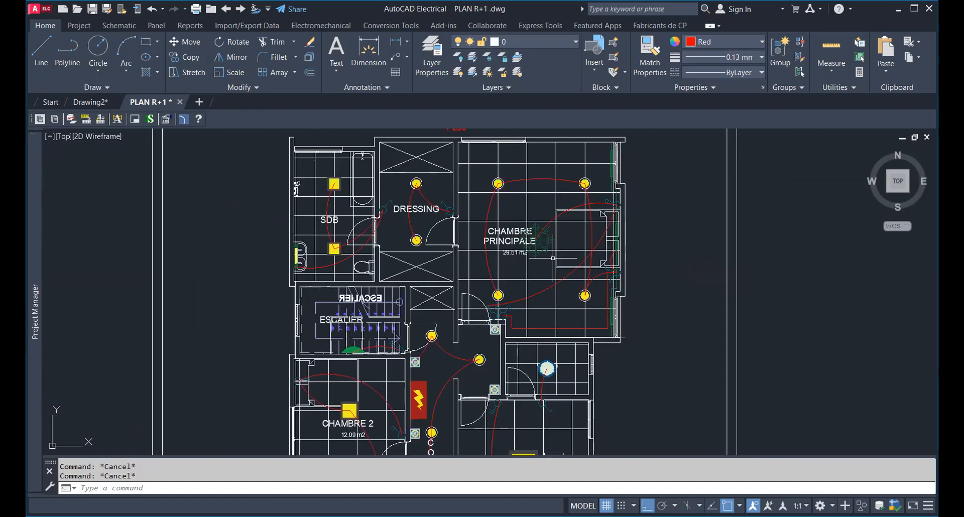
scroll(412, 288, down, 10)
middle_drag(257, 158, 299, 126)
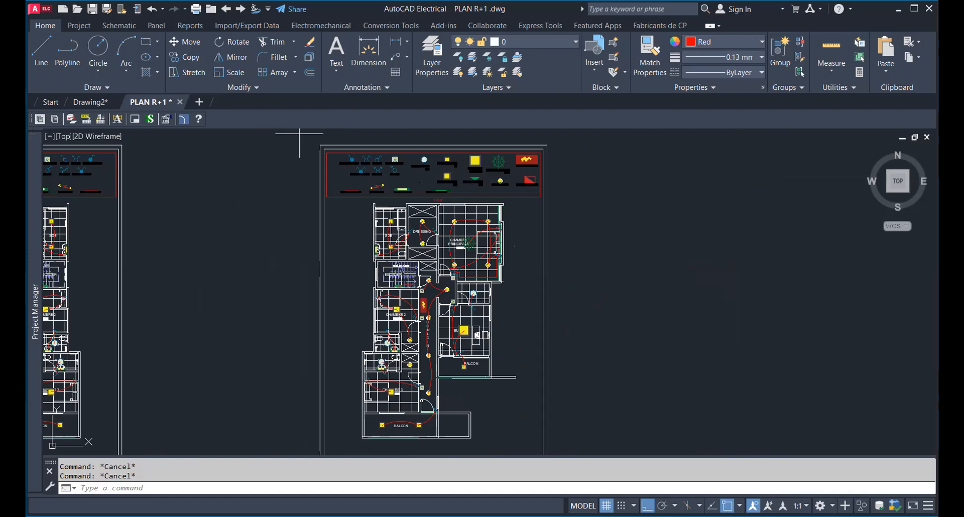
Delete all objects of the exploded mirrored plan copy
click(300, 133)
scroll(565, 175, down, 5)
click(598, 341)
key(Delete)
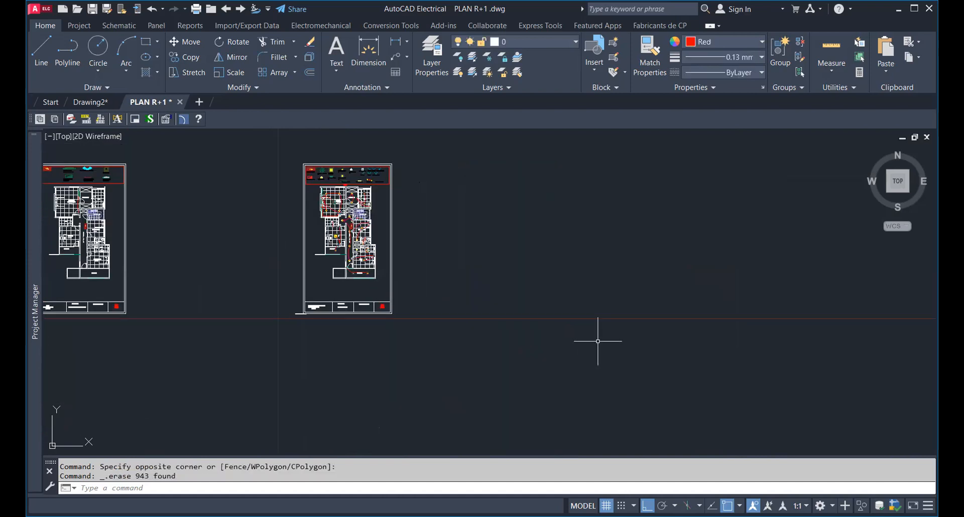
scroll(372, 222, up, 4)
scroll(398, 215, down, 4)
scroll(380, 224, down, 3)
scroll(322, 231, up, 6)
middle_drag(377, 294, 289, 243)
scroll(259, 203, up, 4)
scroll(193, 175, down, 4)
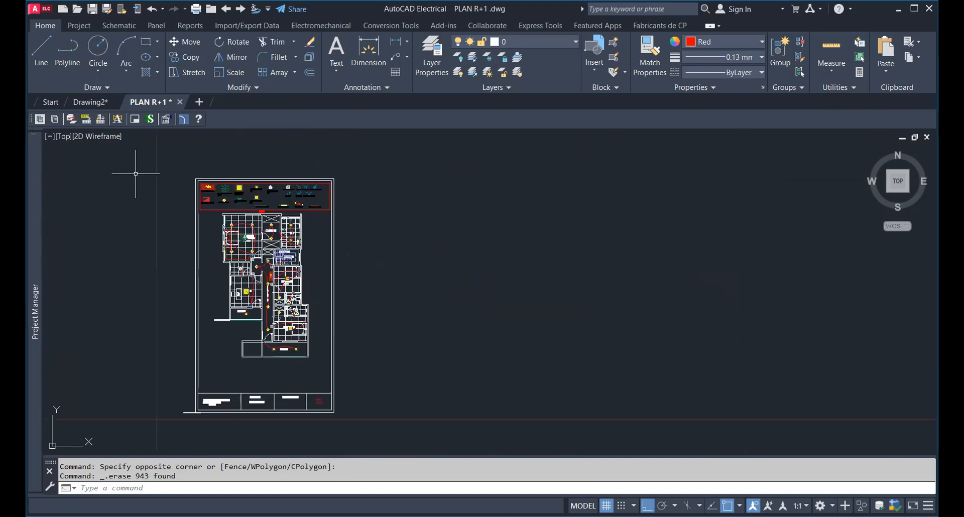
click(182, 167)
click(360, 403)
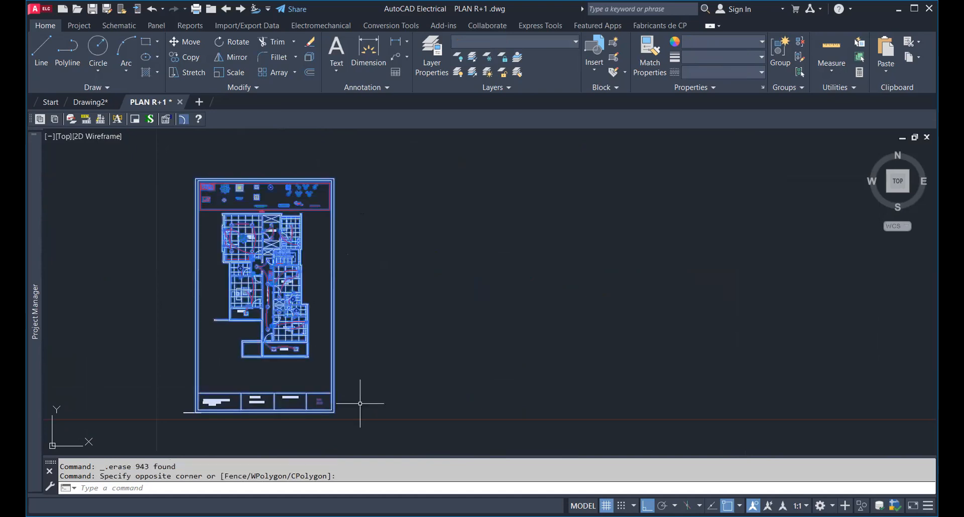
key(Escape)
key(Escape)
scroll(292, 193, up, 9)
middle_drag(316, 227, 328, 243)
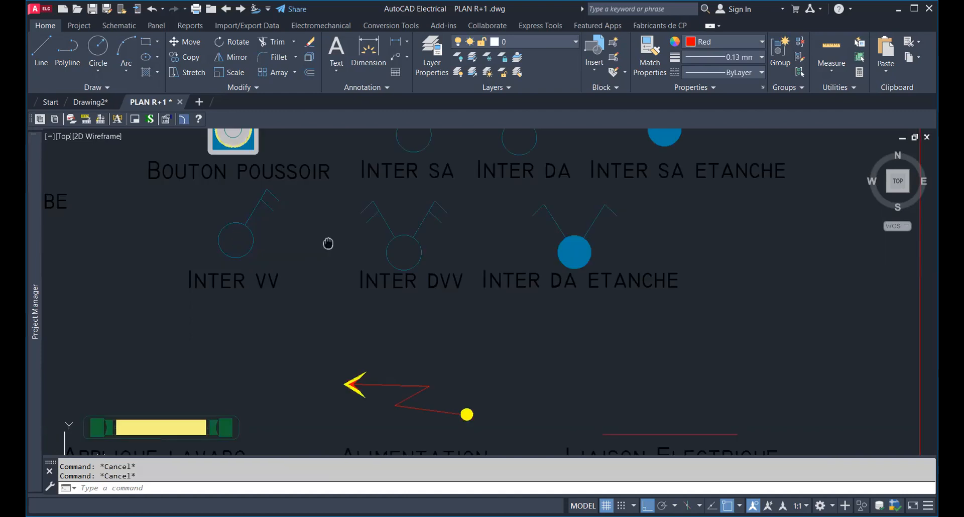
scroll(327, 248, down, 8)
scroll(327, 252, down, 4)
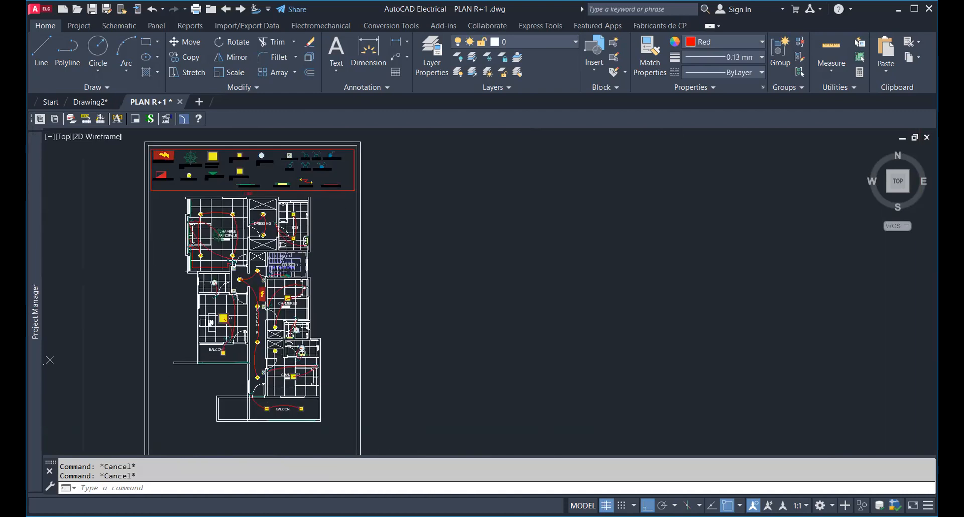
scroll(281, 253, down, 6)
scroll(397, 277, up, 2)
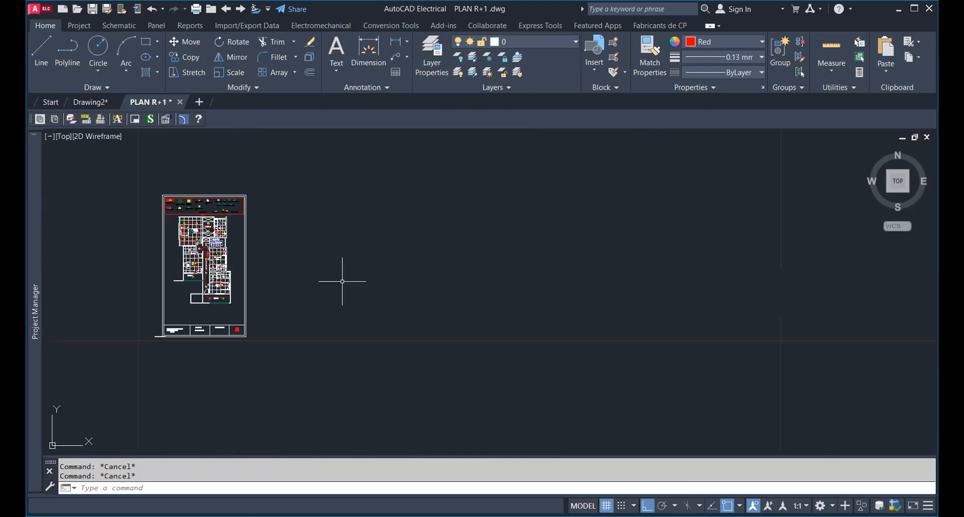
Undo the most recent operations in the PLAN R+1 drawing
key(ctrl+z)
key(ctrl+z)
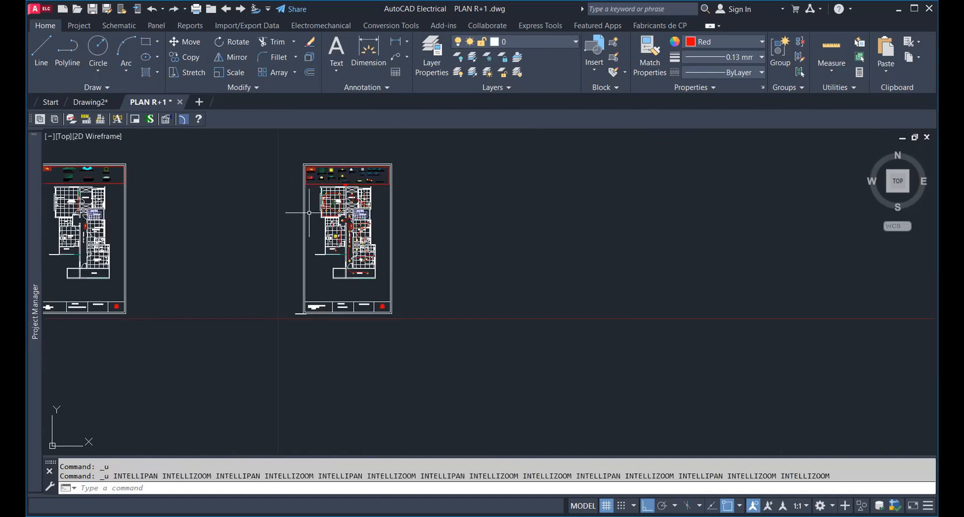
scroll(354, 166, up, 4)
scroll(263, 240, down, 2)
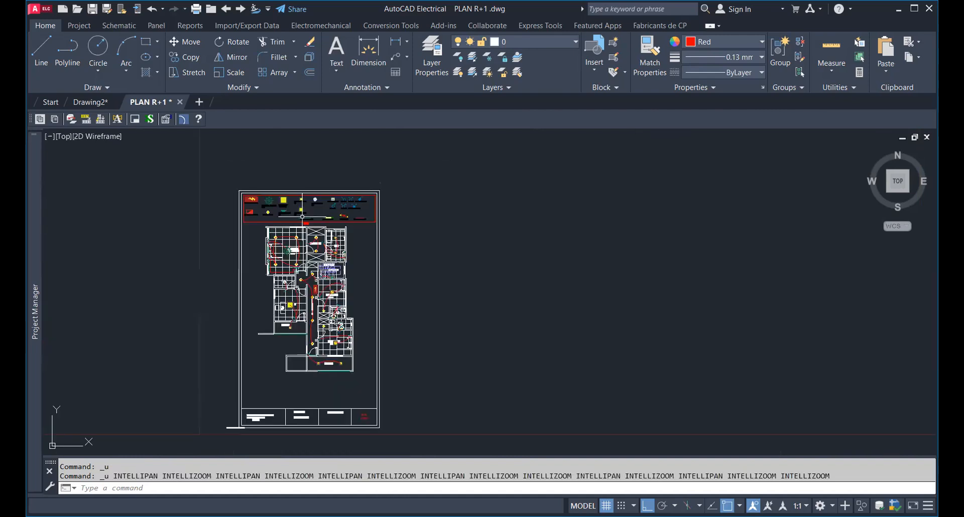
key(ctrl+z)
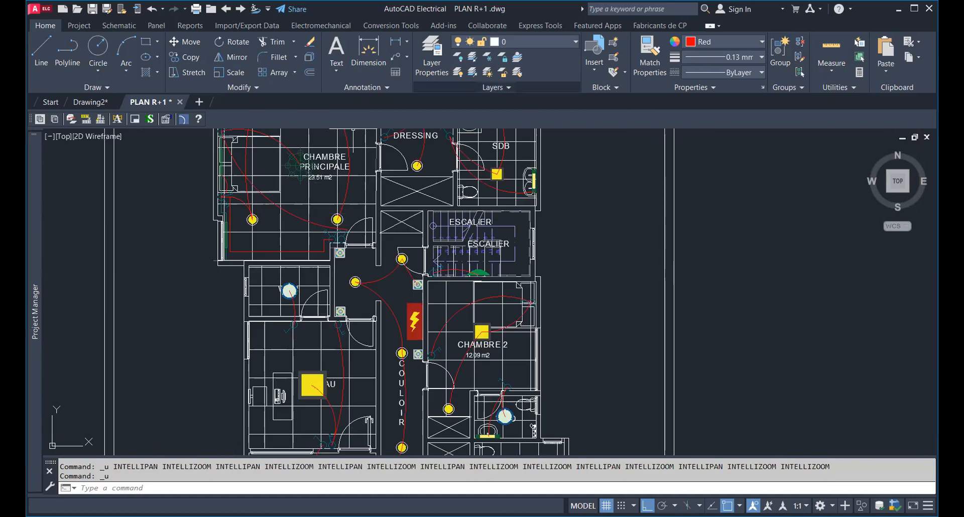
scroll(561, 168, down, 4)
middle_drag(561, 167, 415, 210)
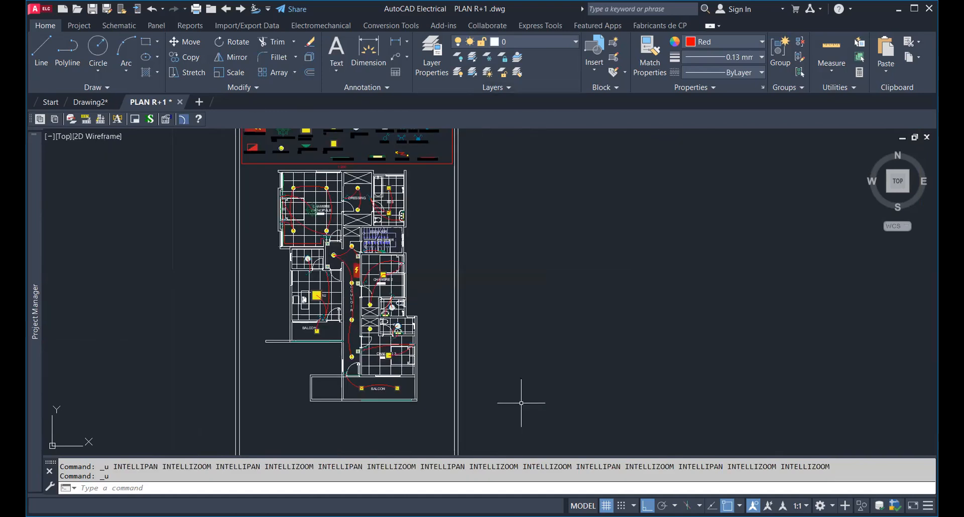
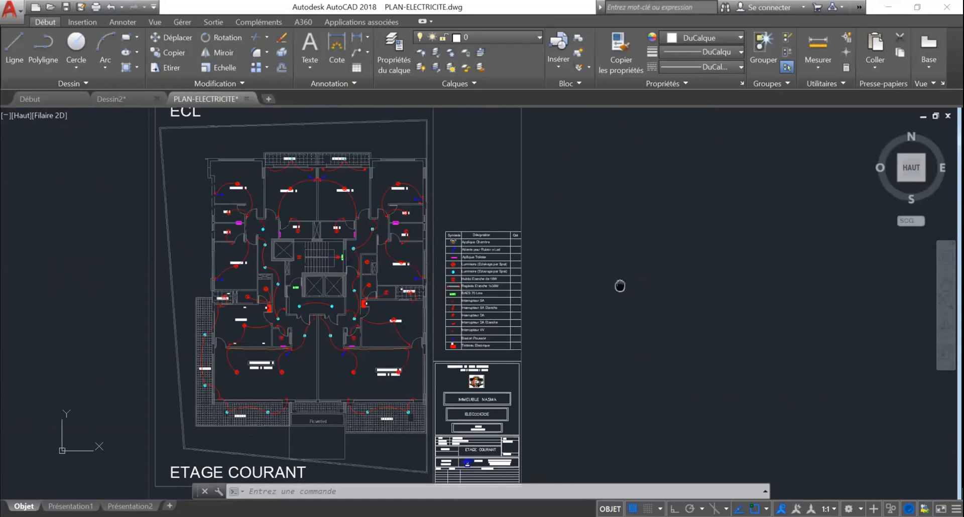
scroll(627, 291, down, 4)
scroll(632, 295, down, 2)
mouse_move(679, 306)
middle_down()
mouse_move(632, 294)
mouse_move(589, 299)
middle_up()
scroll(632, 294, down, 1)
scroll(602, 296, down, 1)
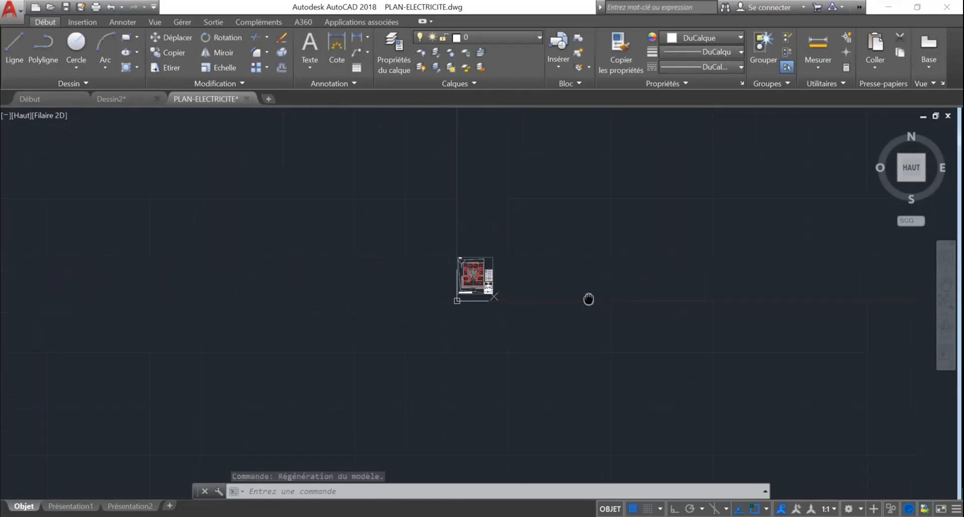
scroll(574, 254, up, 1)
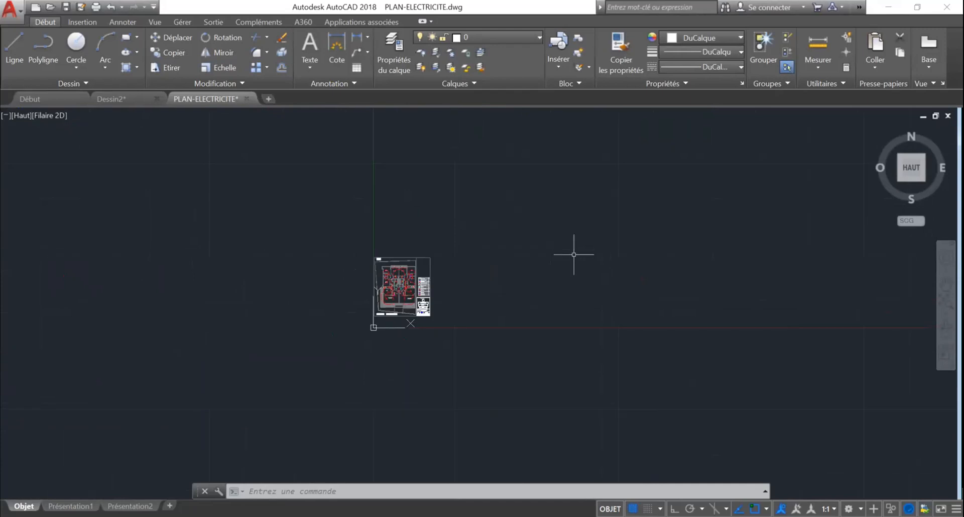
middle_drag(546, 276, 674, 259)
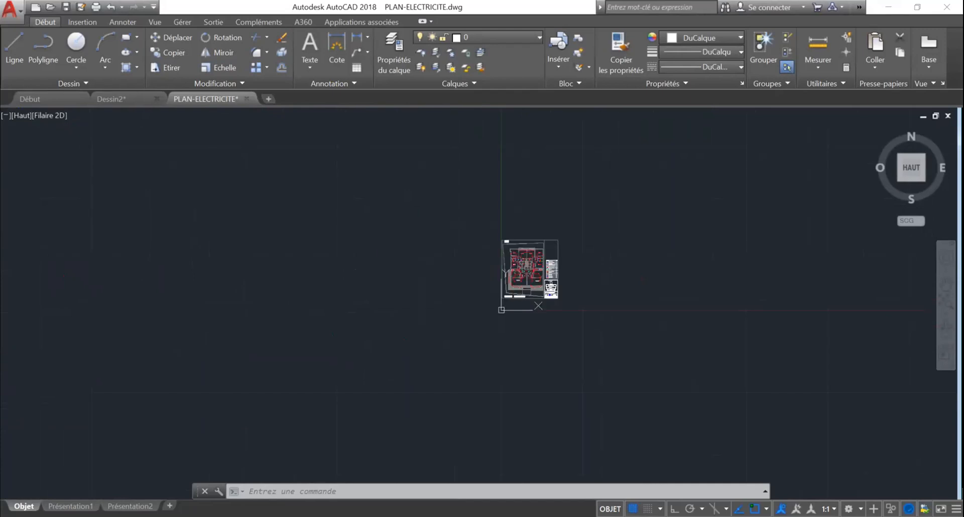
click(614, 217)
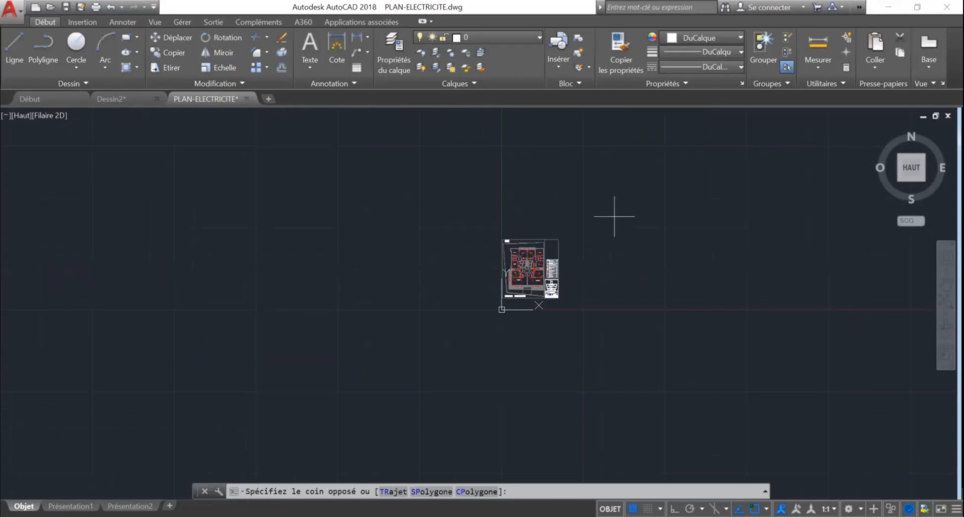
click(441, 341)
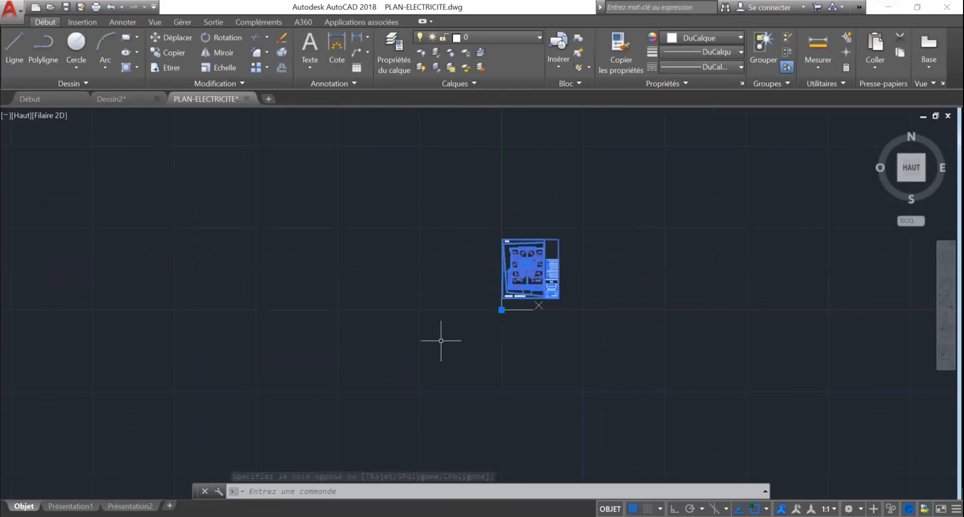
scroll(631, 320, up, 2)
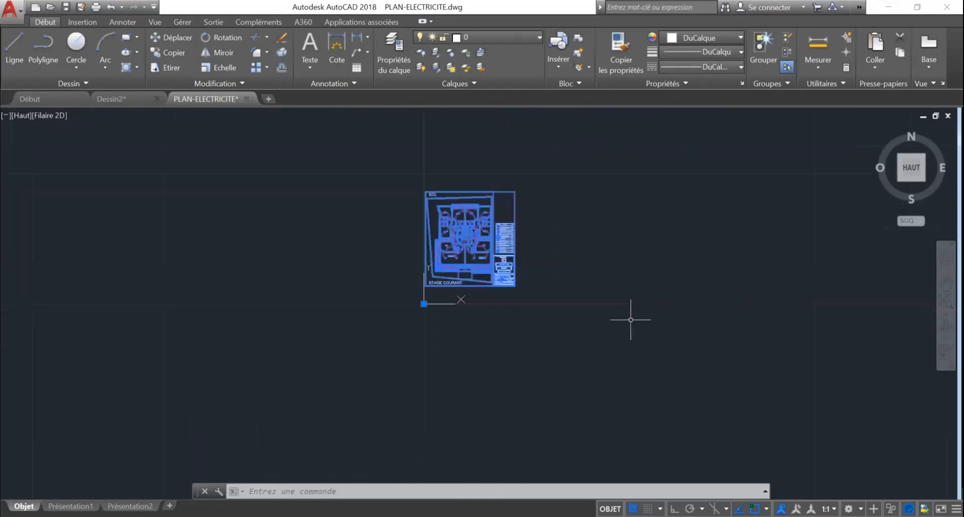
scroll(630, 311, up, 2)
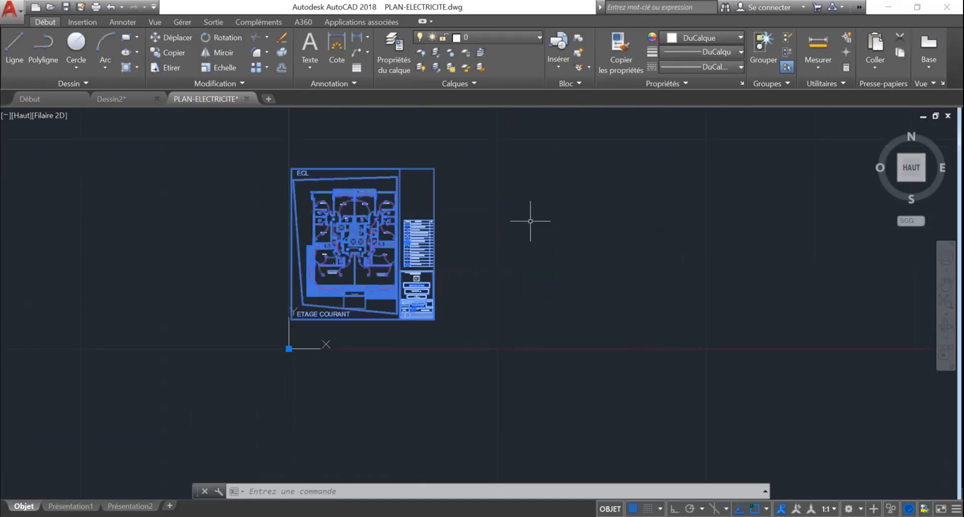
click(222, 53)
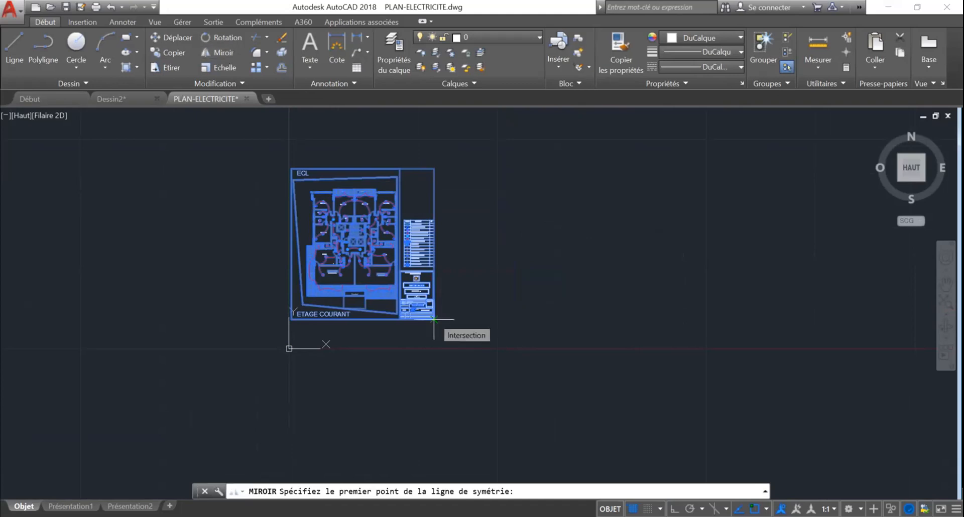
scroll(444, 308, up, 4)
middle_drag(444, 307, 556, 387)
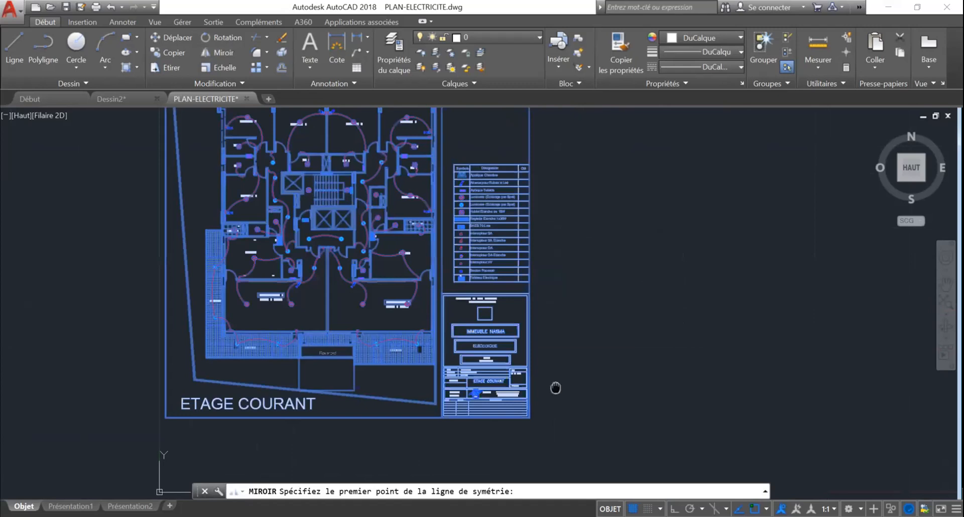
scroll(574, 375, down, 2)
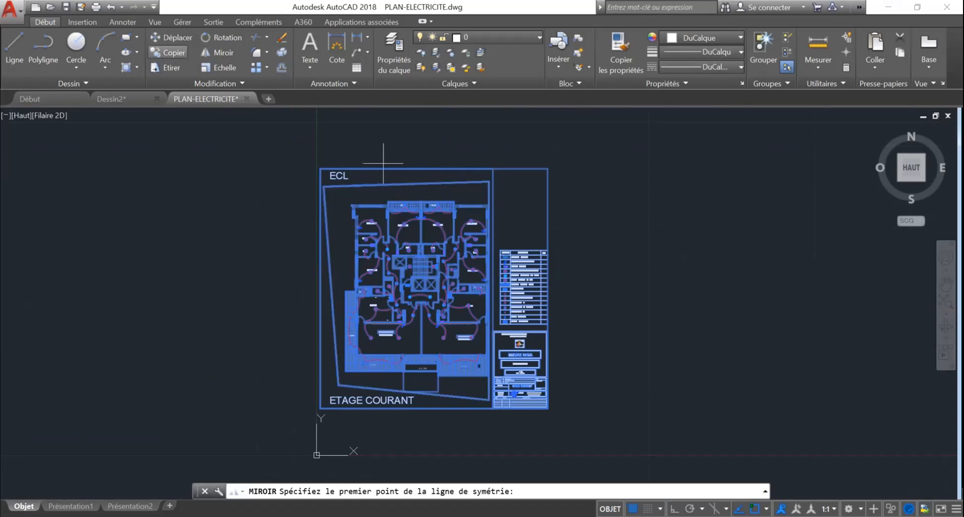
key(Escape)
key(Escape)
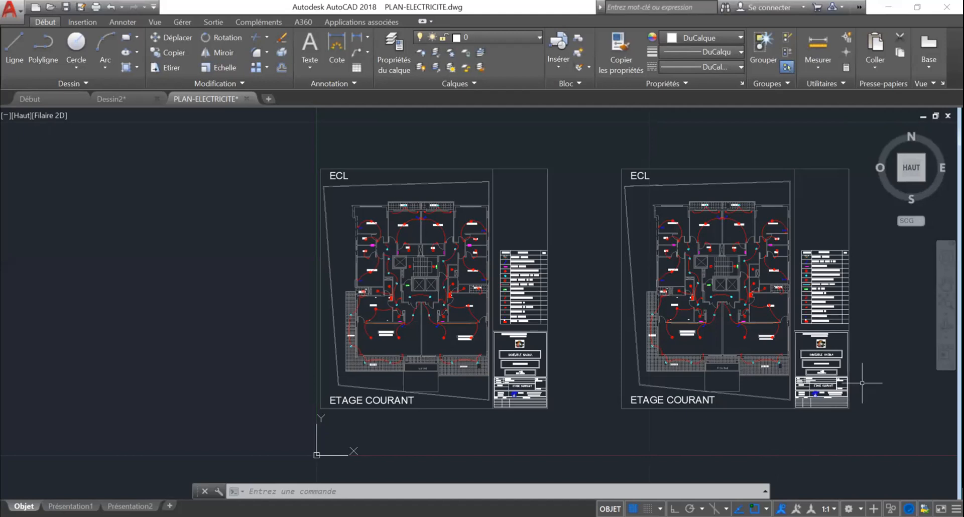
Mirror the copied ETAGE COURANT sheet about its right vertical border line, keeping the source objects
scroll(853, 402, up, 2)
mouse_move(853, 402)
middle_down()
mouse_move(861, 388)
mouse_move(834, 431)
mouse_move(814, 402)
mouse_move(663, 410)
middle_up()
scroll(843, 401, down, 2)
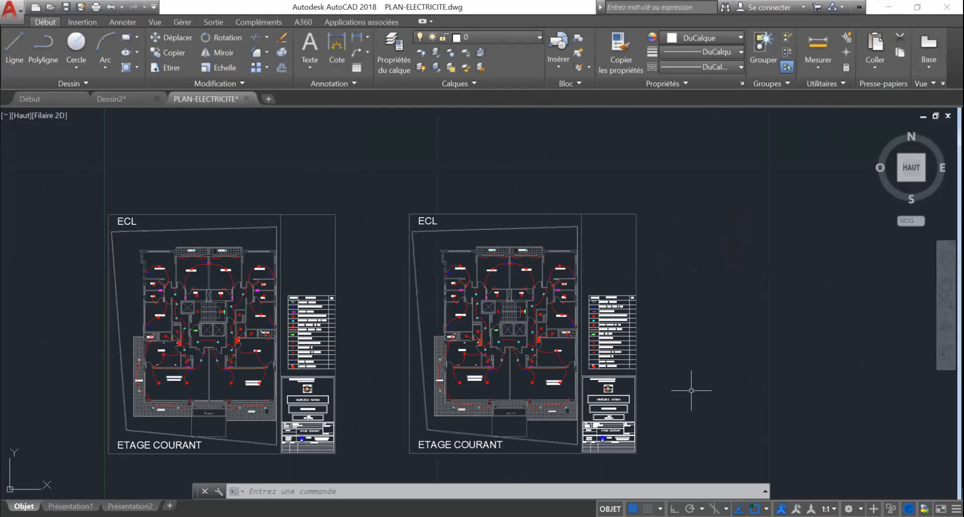
click(684, 187)
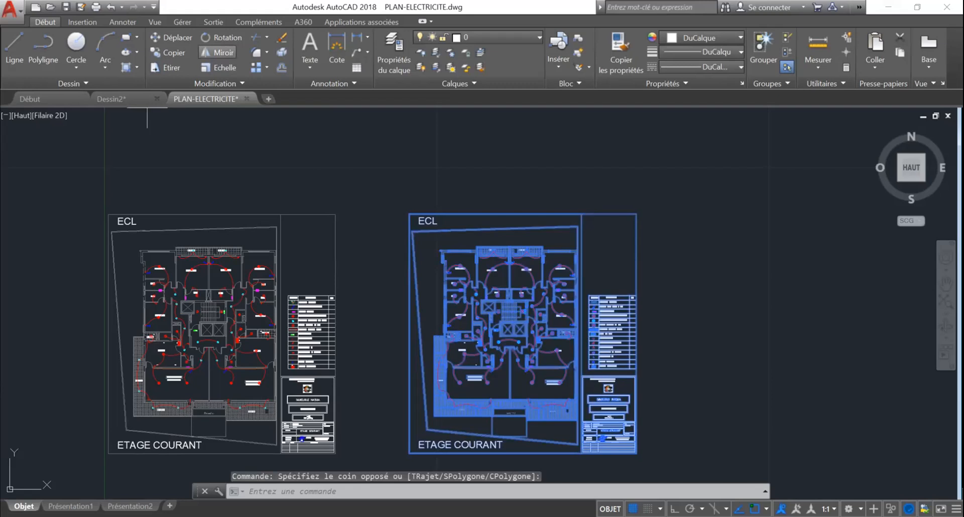
click(218, 53)
click(671, 455)
scroll(670, 455, down, 2)
middle_drag(670, 455, 656, 371)
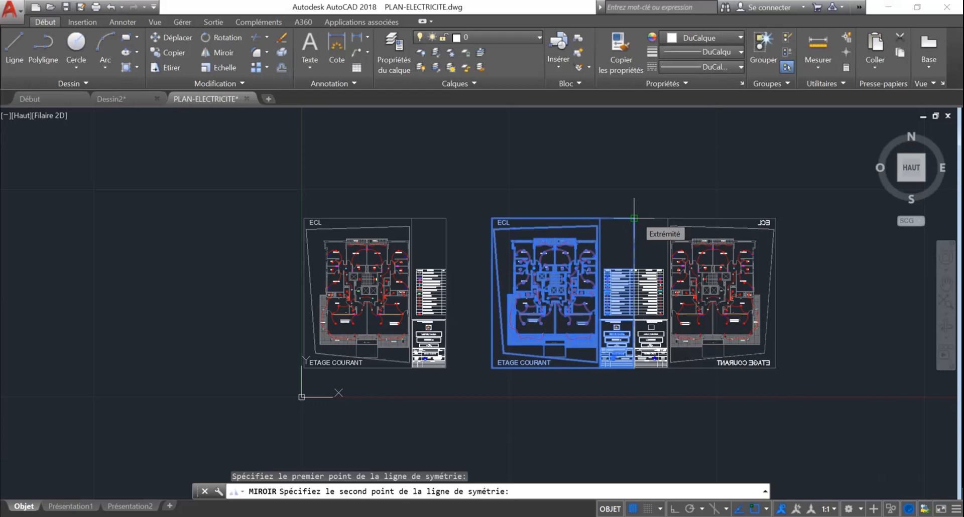
key(Return)
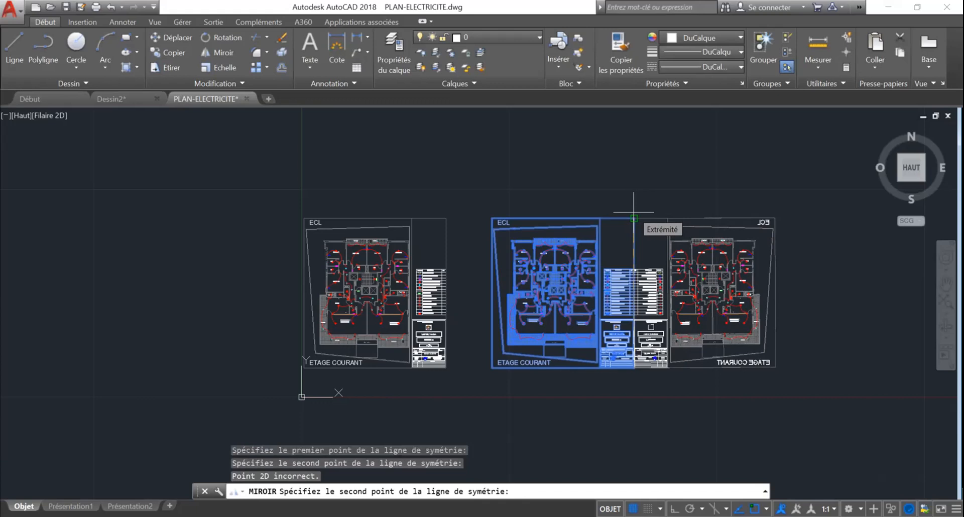
key(Return)
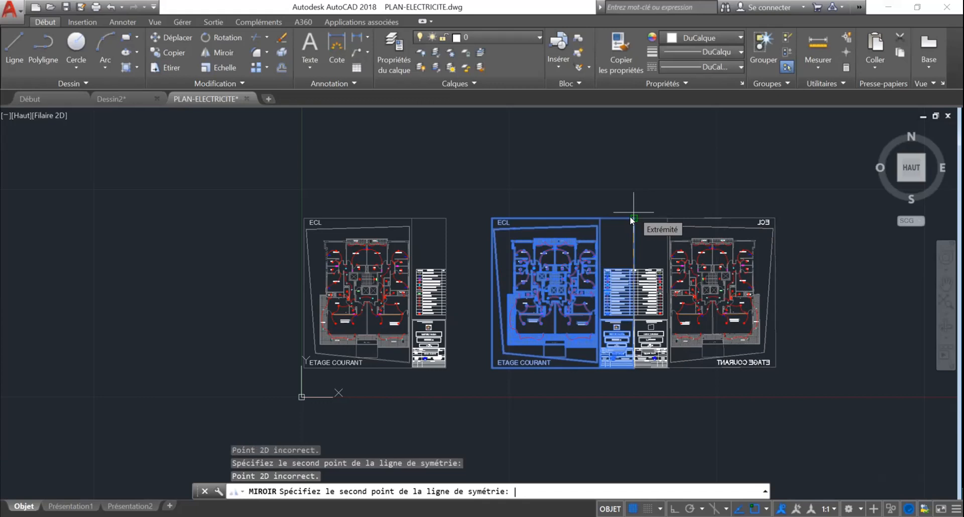
click(631, 217)
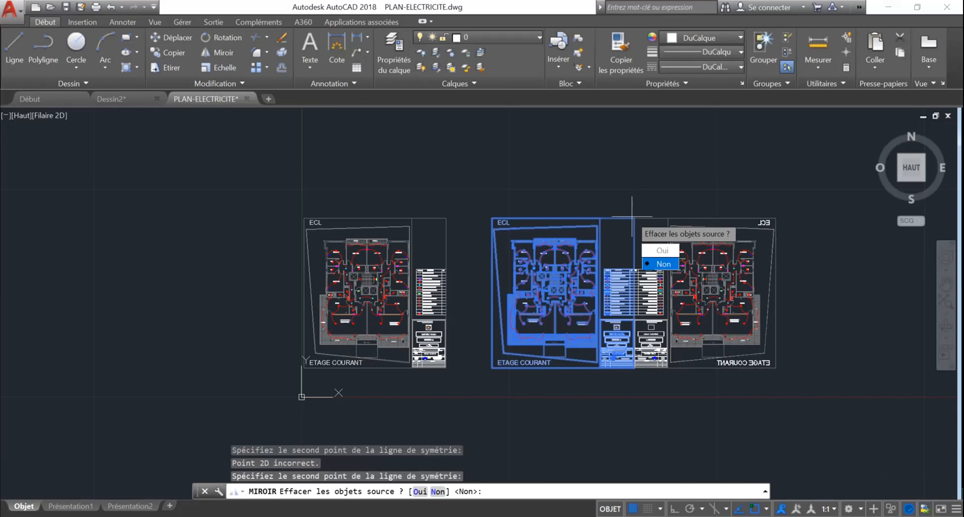
click(663, 265)
Move the mirrored ETAGE COURANT sheet to the right, clear of the sheet it adjoins
middle_drag(825, 364, 789, 351)
scroll(894, 354, up, 2)
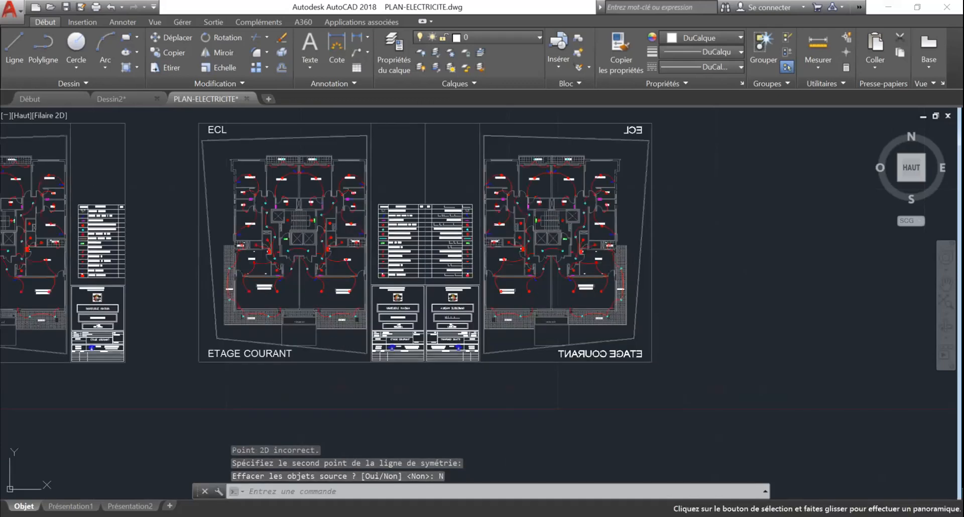
middle_drag(641, 180, 666, 234)
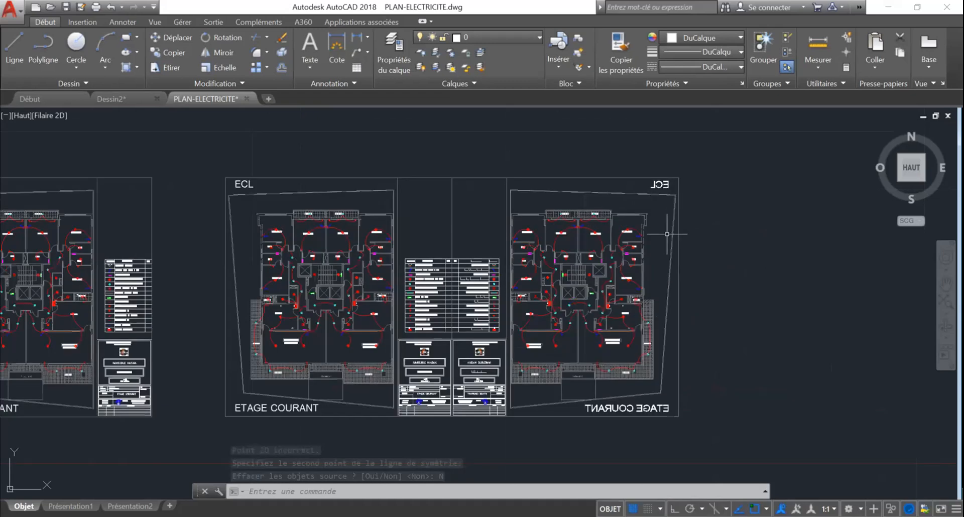
click(757, 156)
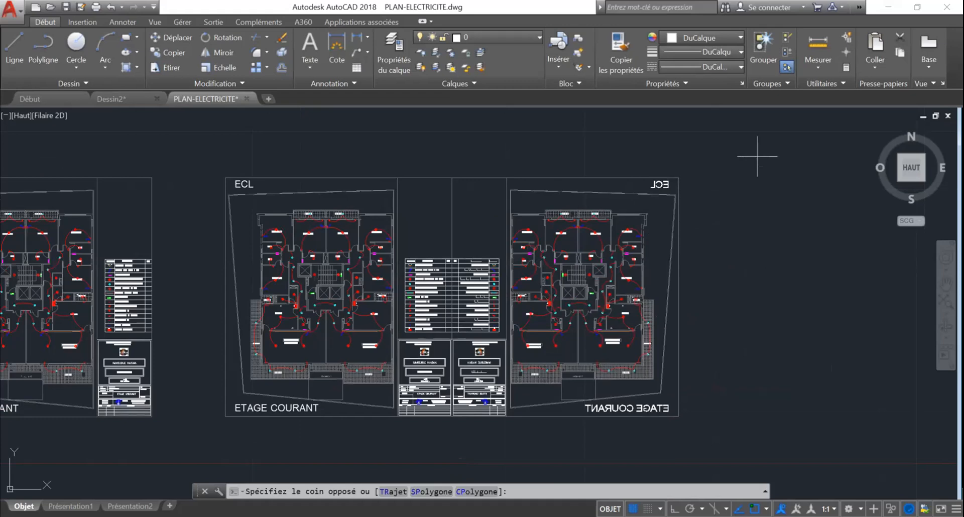
click(582, 453)
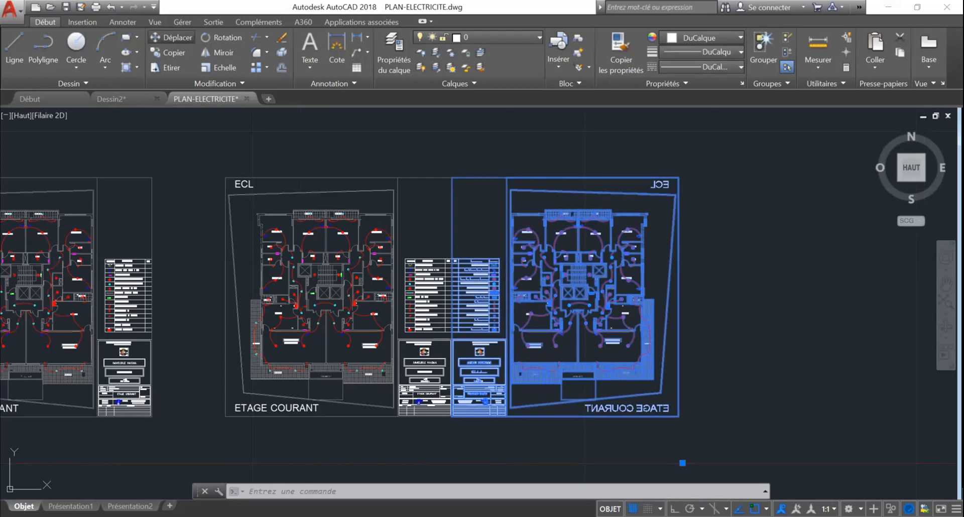
click(880, 441)
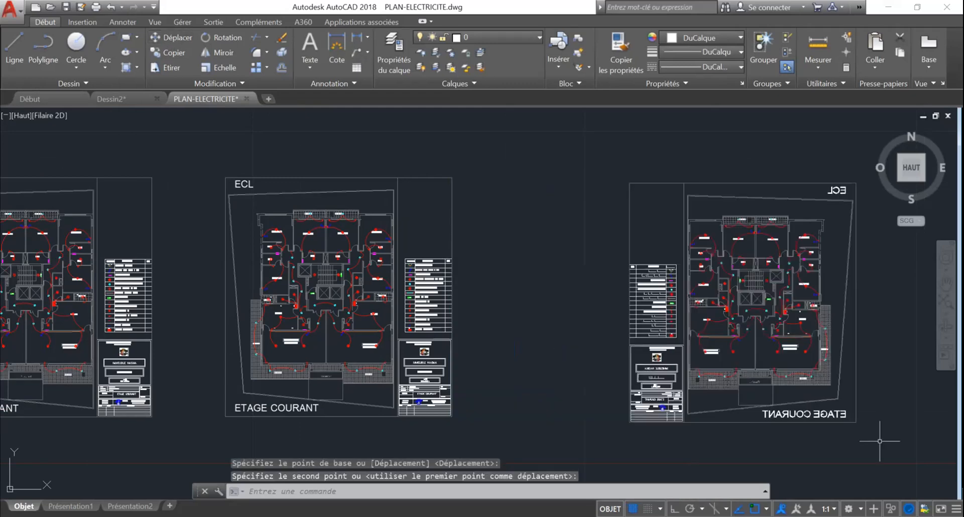
Explode the mirrored ETAGE COURANT sheet into separate objects
middle_drag(880, 441, 754, 427)
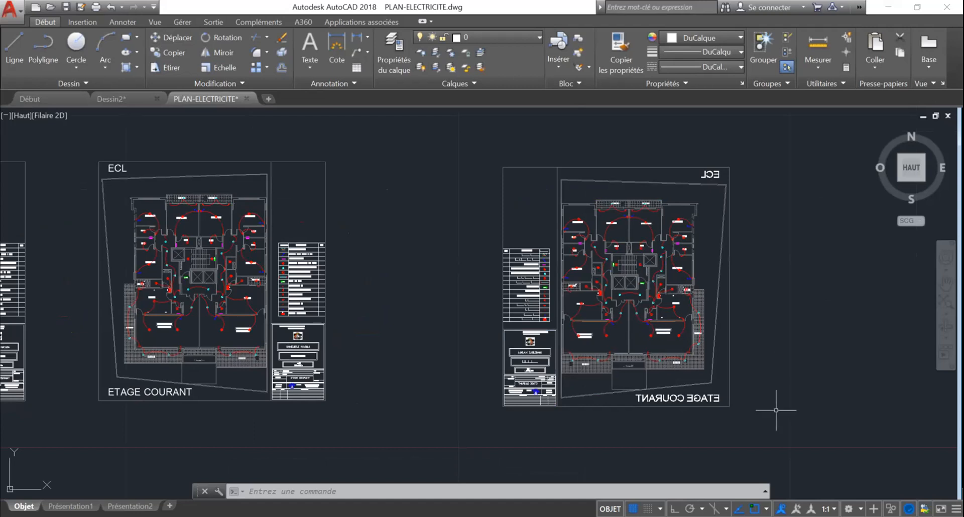
click(778, 147)
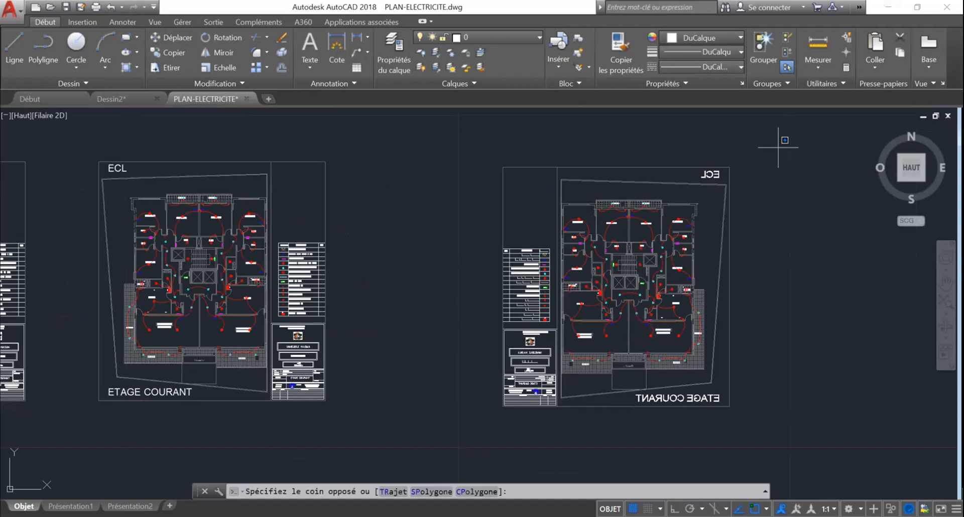
click(371, 230)
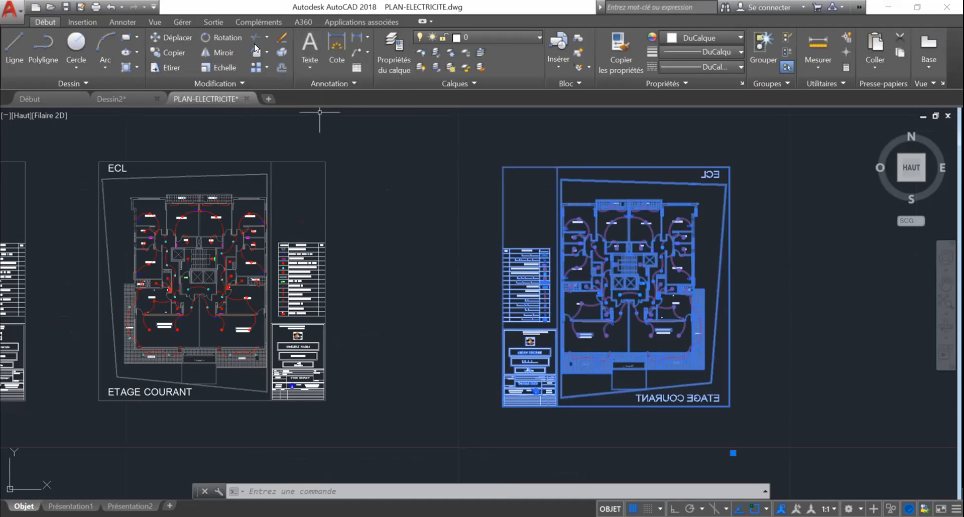
click(284, 52)
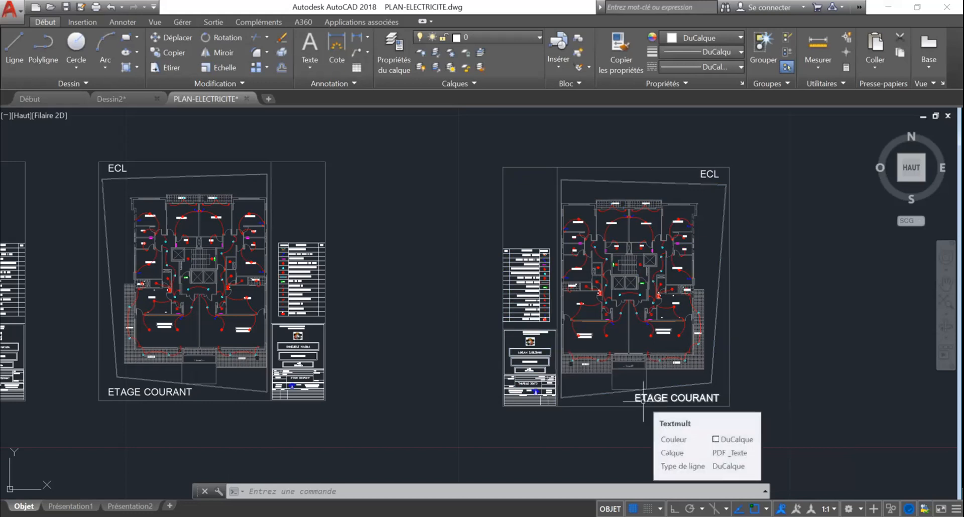
Examine the text orientation in the exploded mirrored sheet's title, title block, legend and room labels
scroll(643, 400, up, 2)
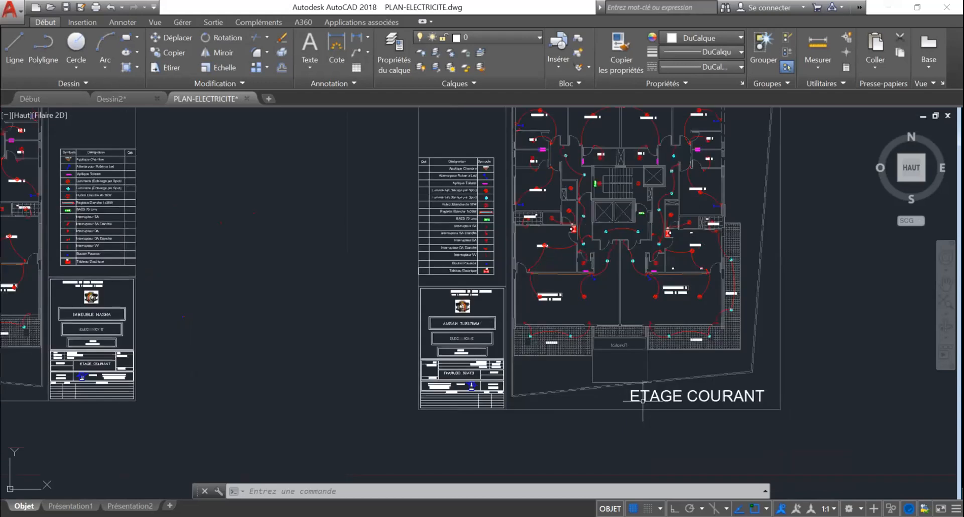
scroll(643, 400, up, 2)
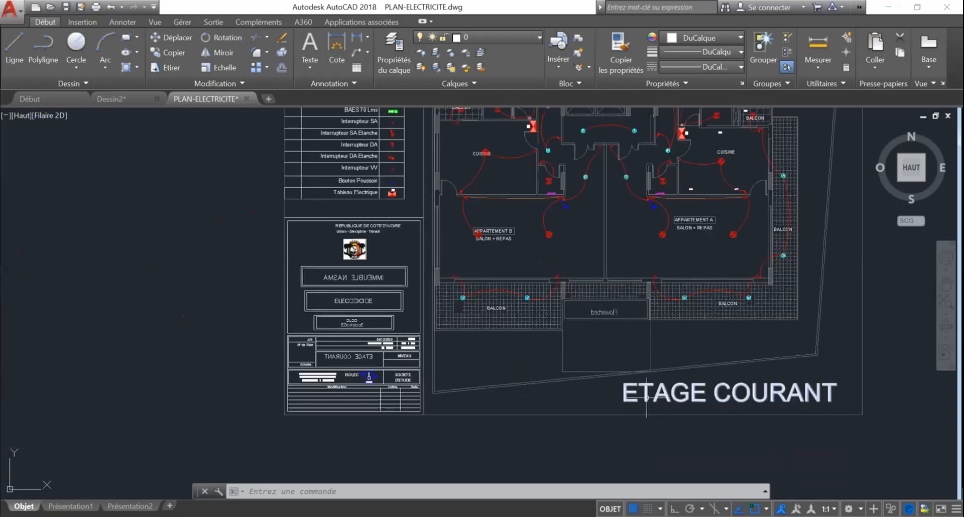
scroll(646, 397, up, 2)
middle_drag(643, 390, 633, 418)
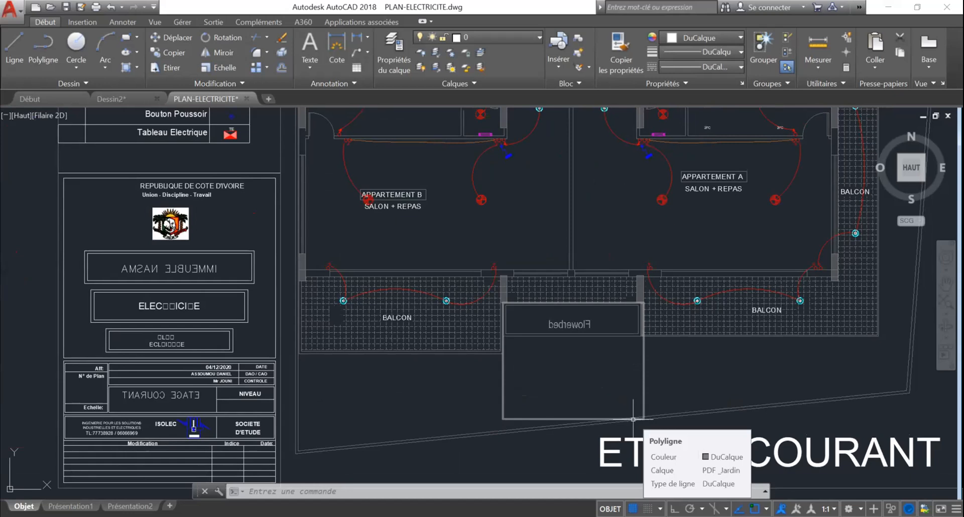
scroll(633, 419, down, 2)
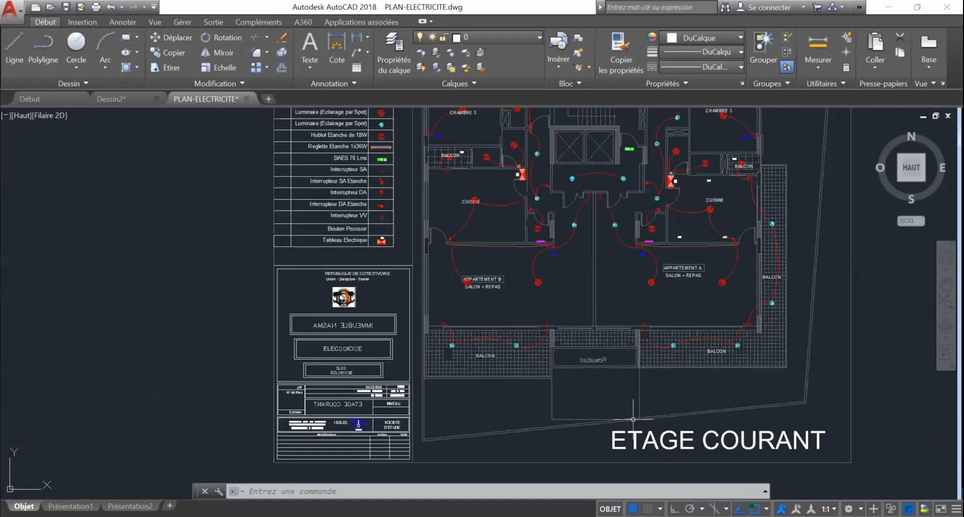